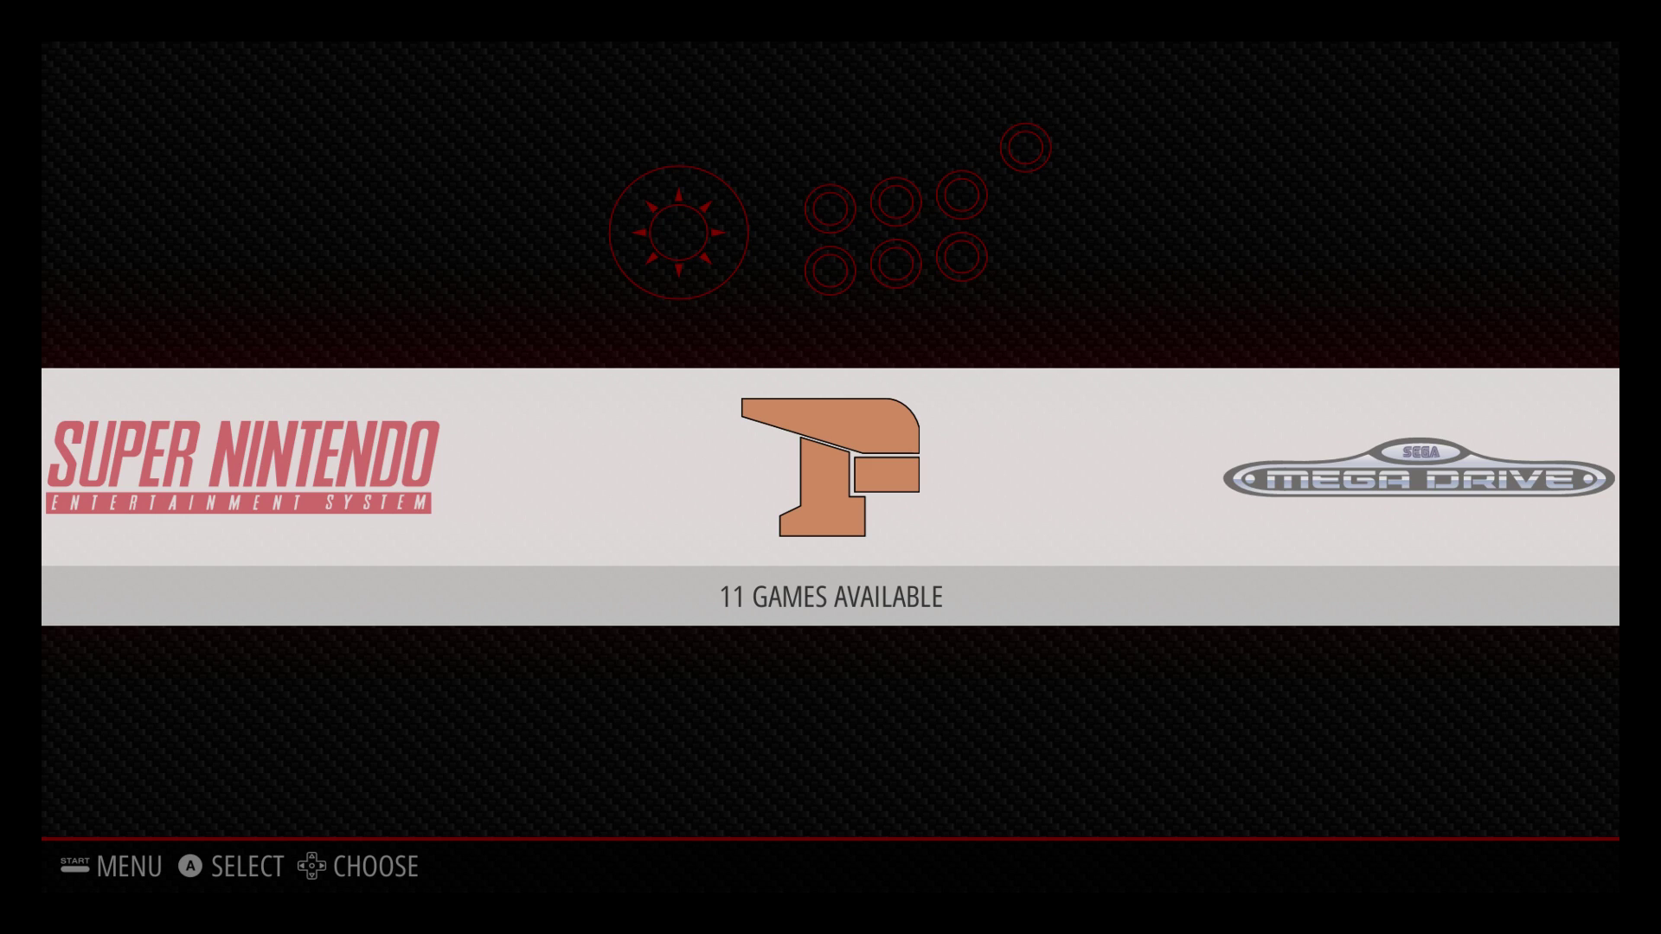
- Centre RetroPie in the carousel, open it, and move down to the SHOW IP option
key(Left)
key(Left)
key(Left)
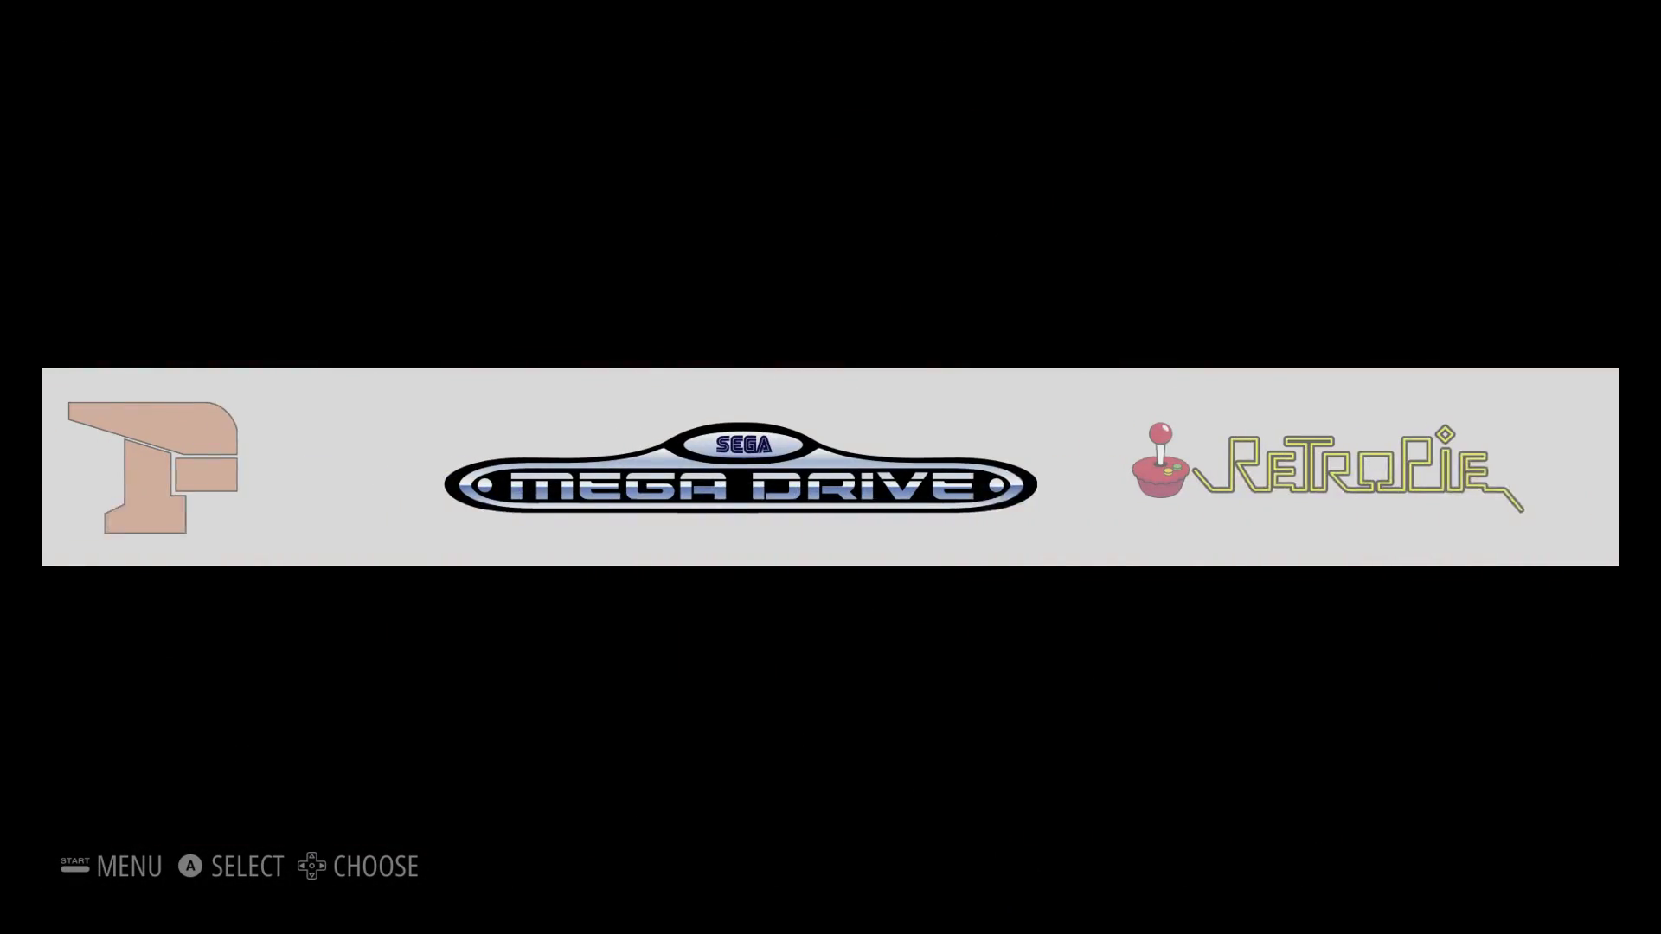
key(Right)
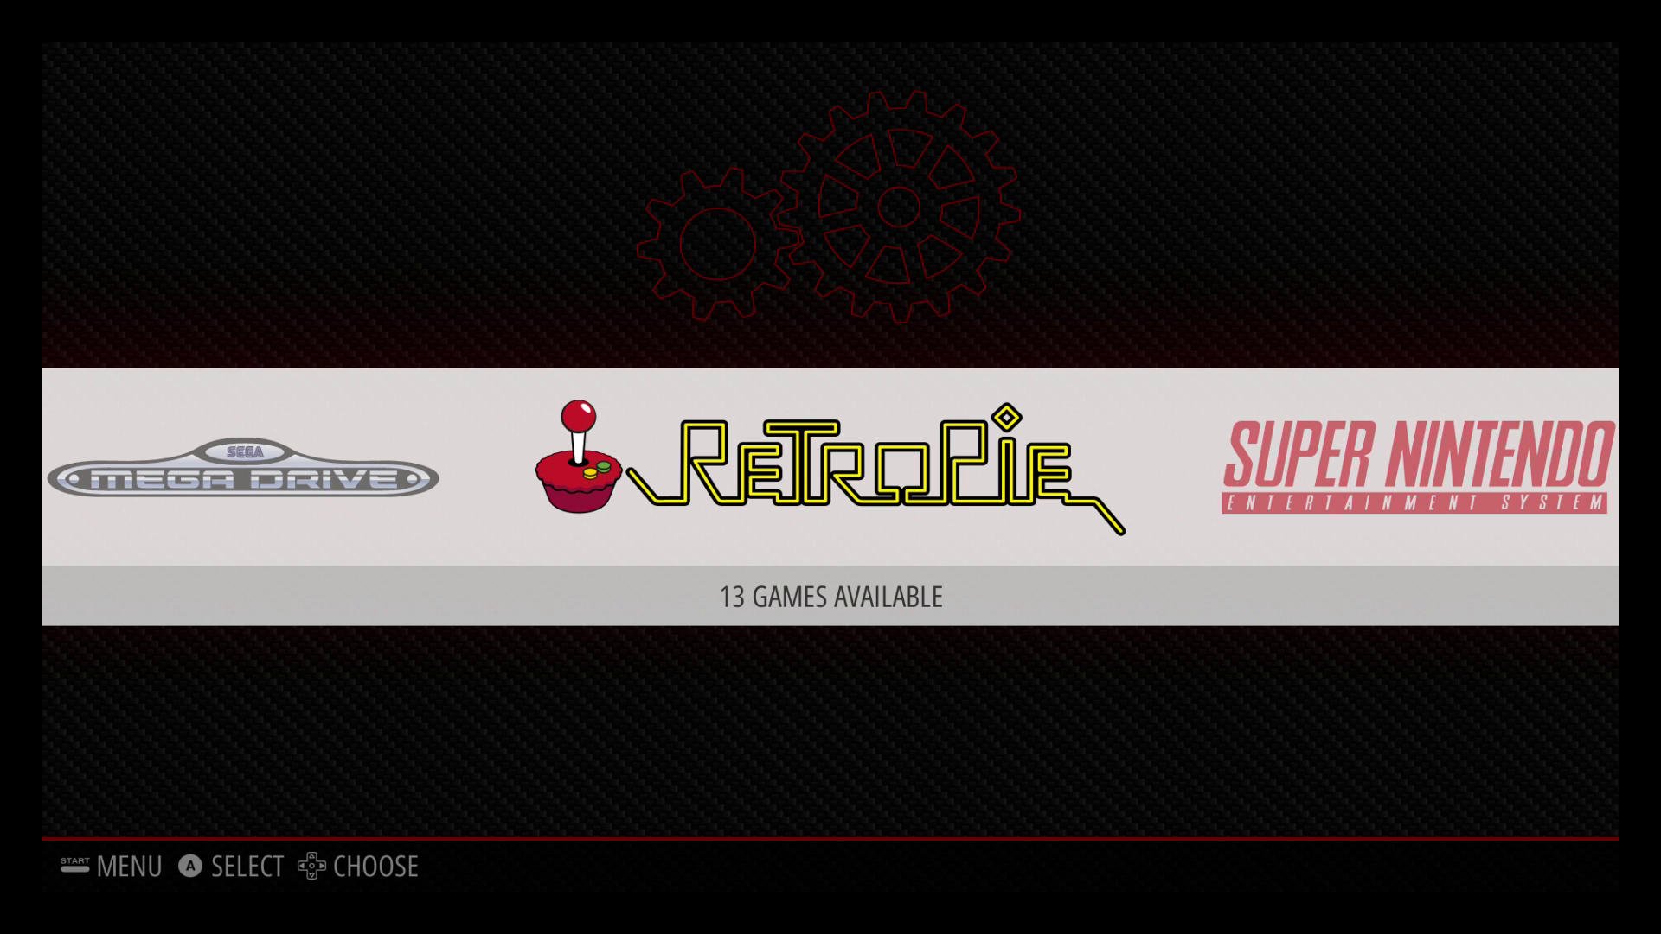
key(Return)
key(Down)
key(Down)
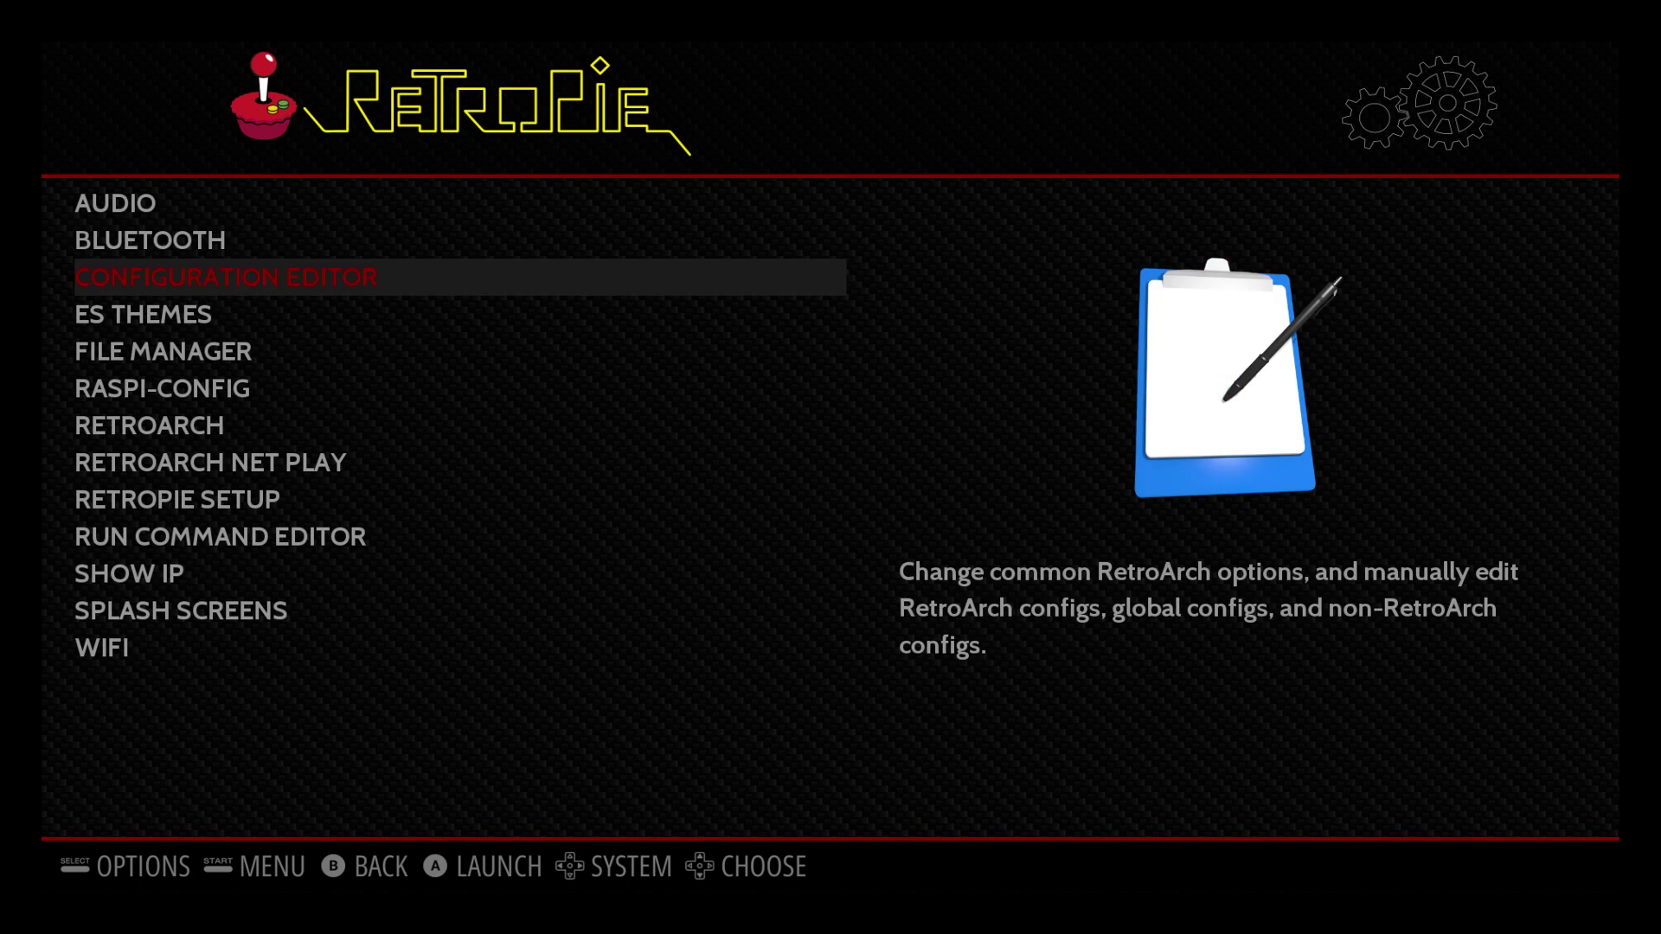
key(Down)
key(Down)
key(Down)
key(Down)
key(Down)
key(Down)
key(Down)
key(Down)
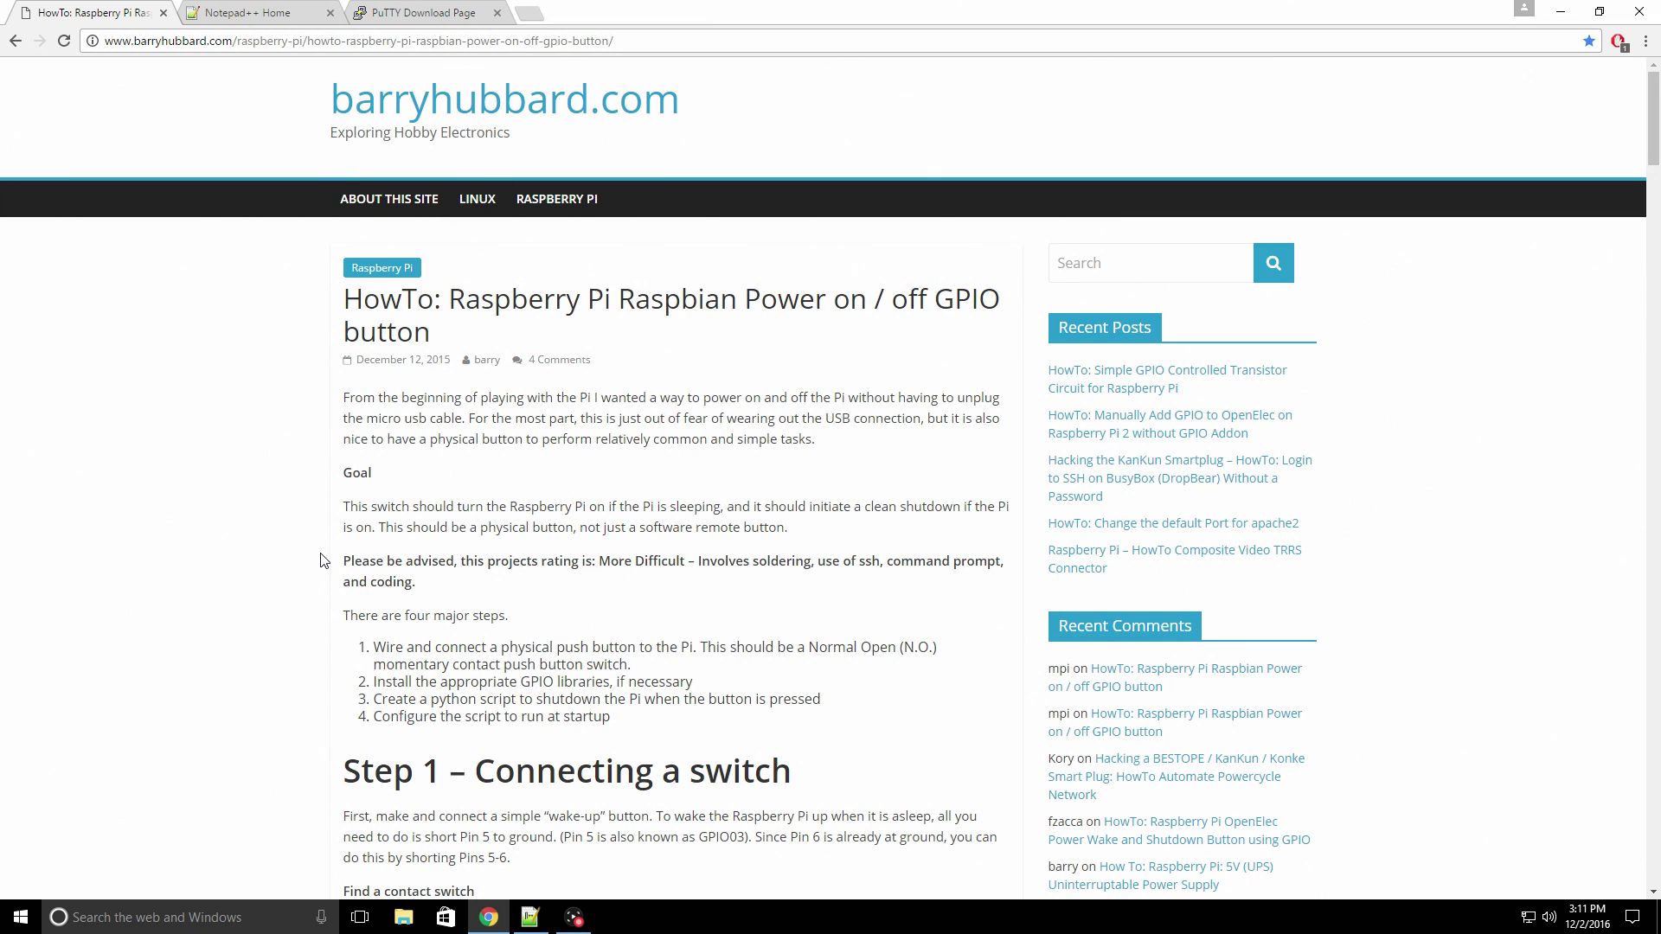
- Scroll the barryhubbard.com GPIO power-button guide to its shutdown script, then show the Notepad++ home page
scroll(519, 532, down, 3)
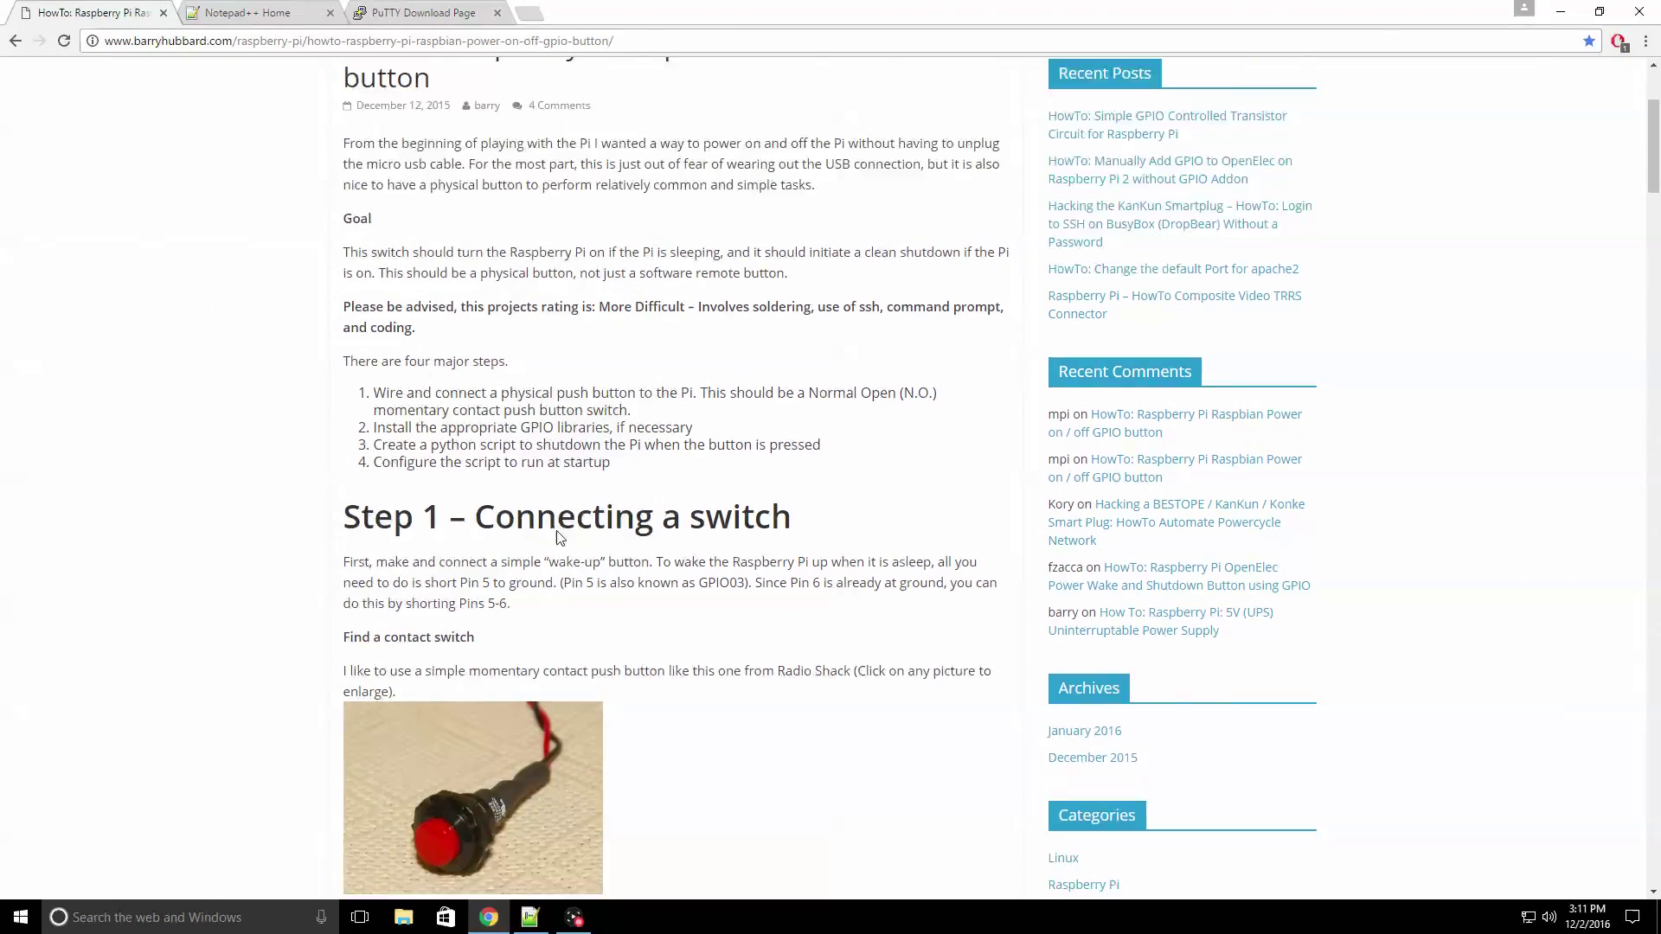
scroll(558, 536, up, 5)
scroll(562, 520, down, 10)
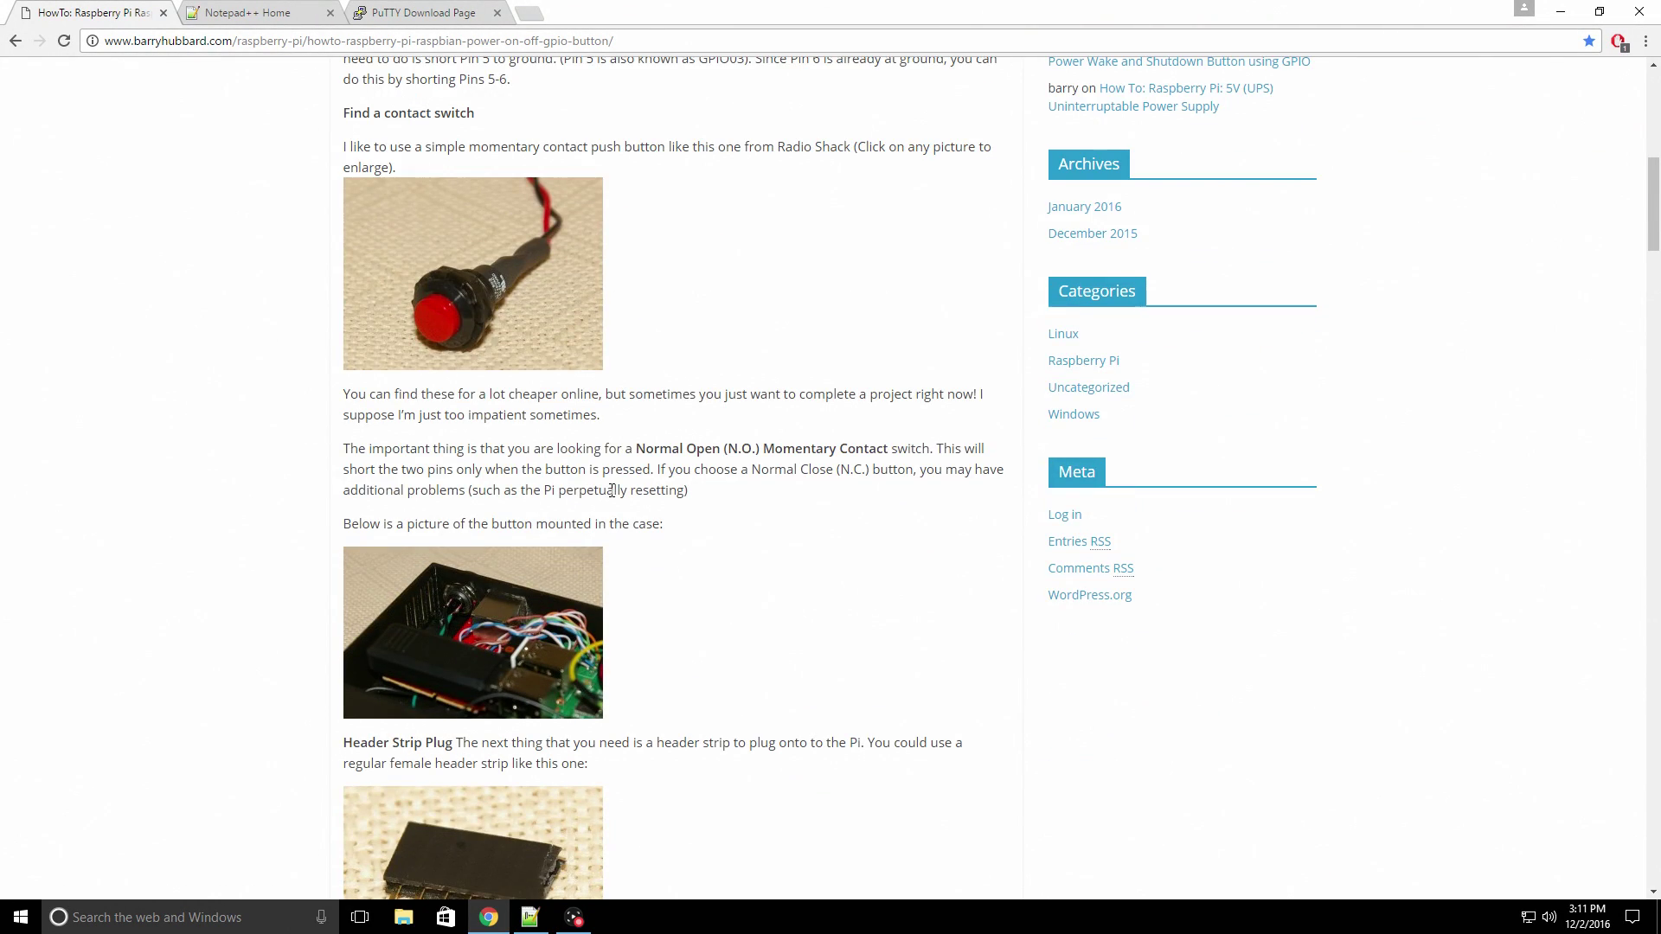
scroll(612, 491, down, 4)
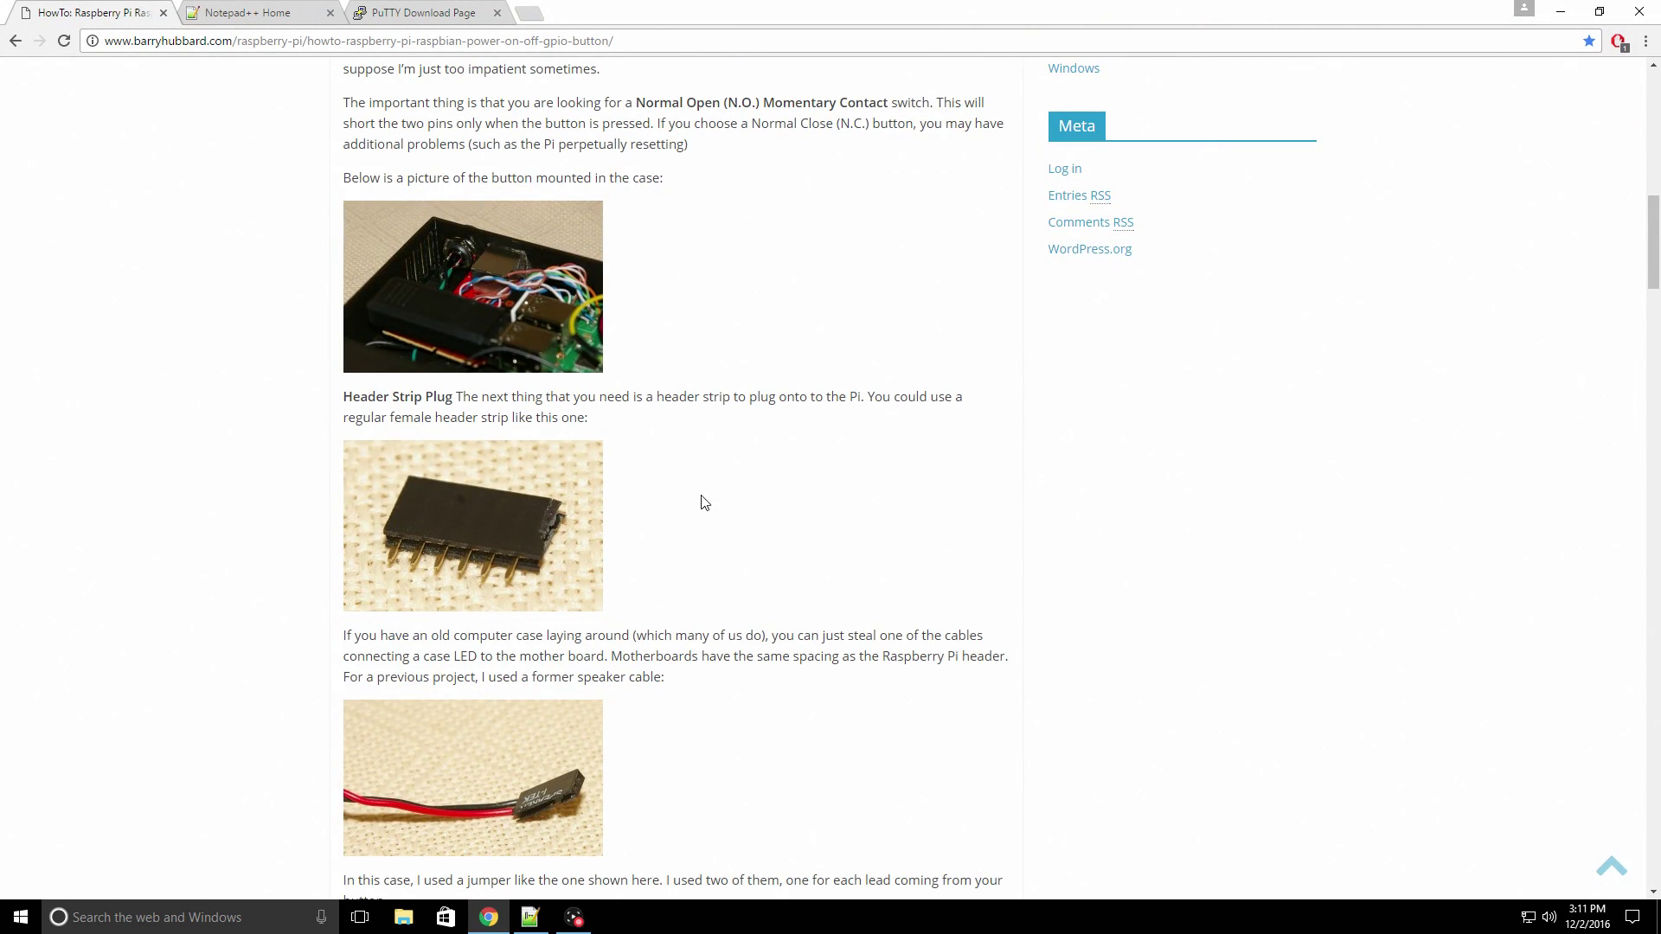
scroll(715, 497, down, 5)
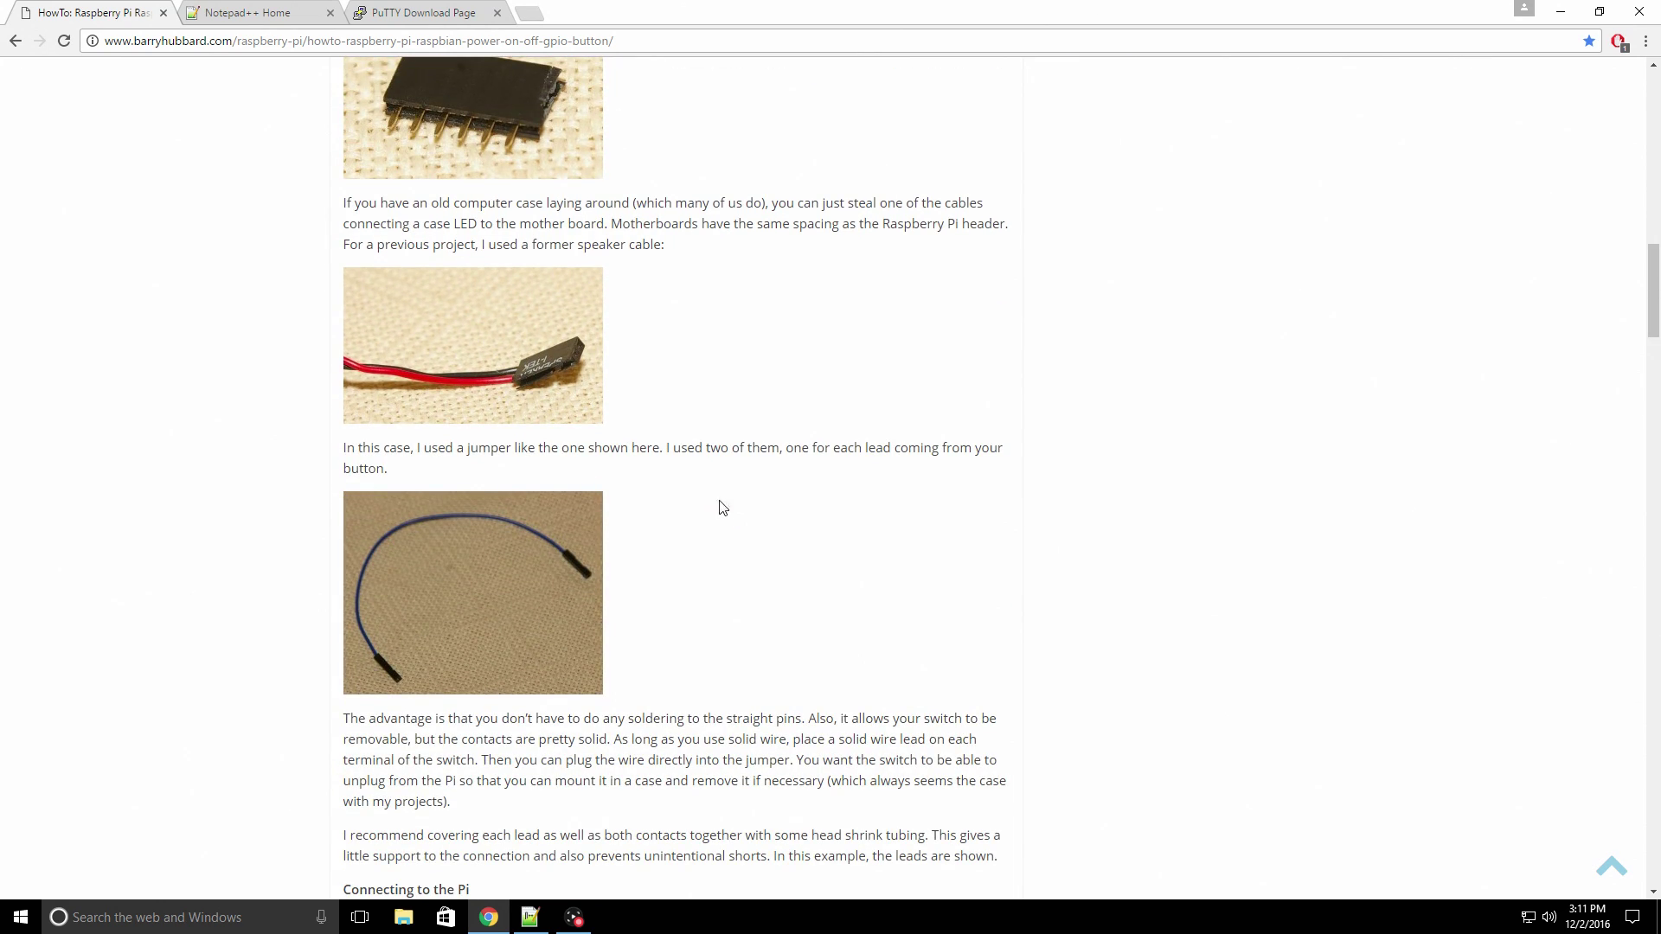
scroll(731, 523, up, 5)
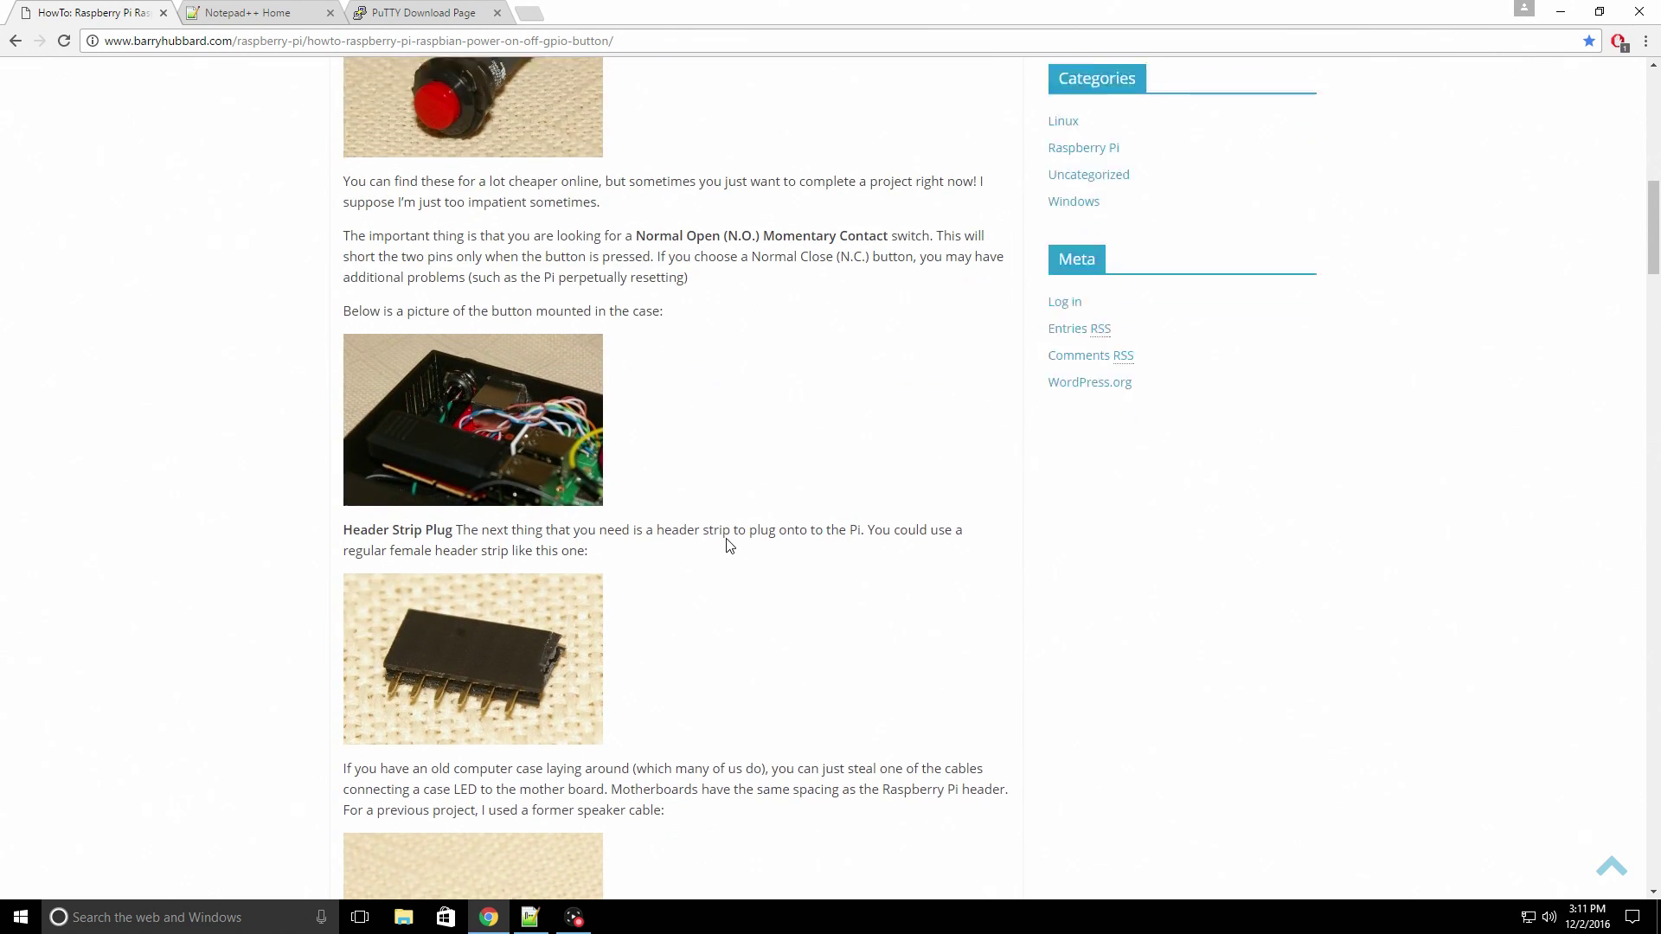
scroll(727, 534, down, 15)
scroll(724, 559, down, 15)
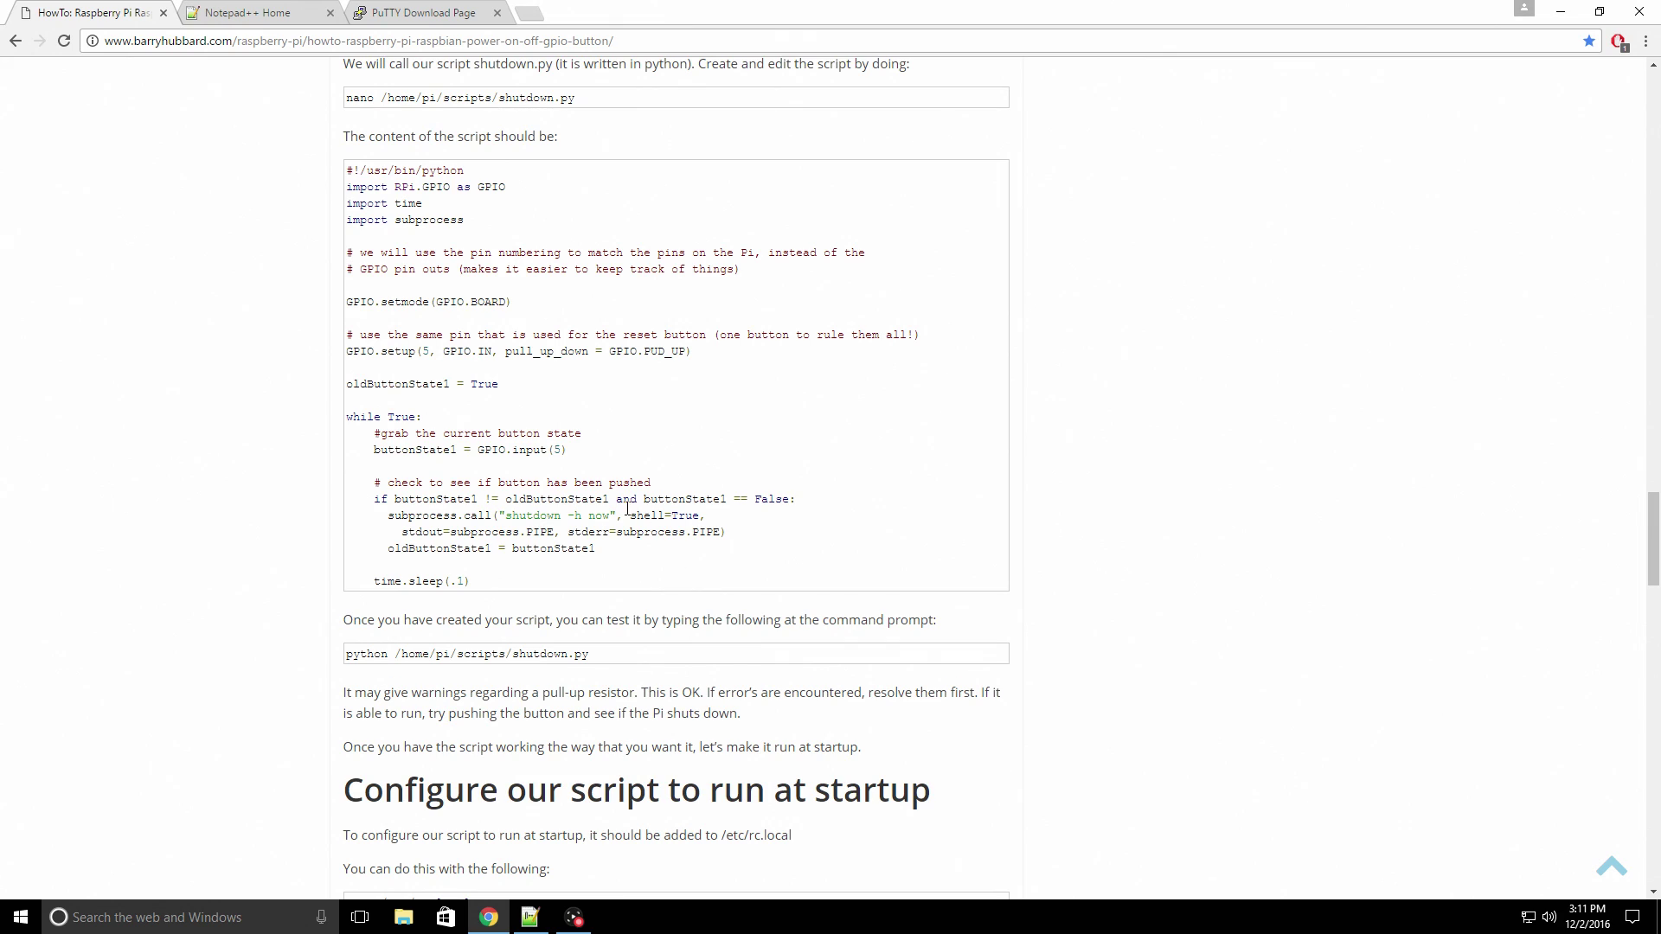
scroll(631, 571, up, 12)
scroll(636, 603, up, 16)
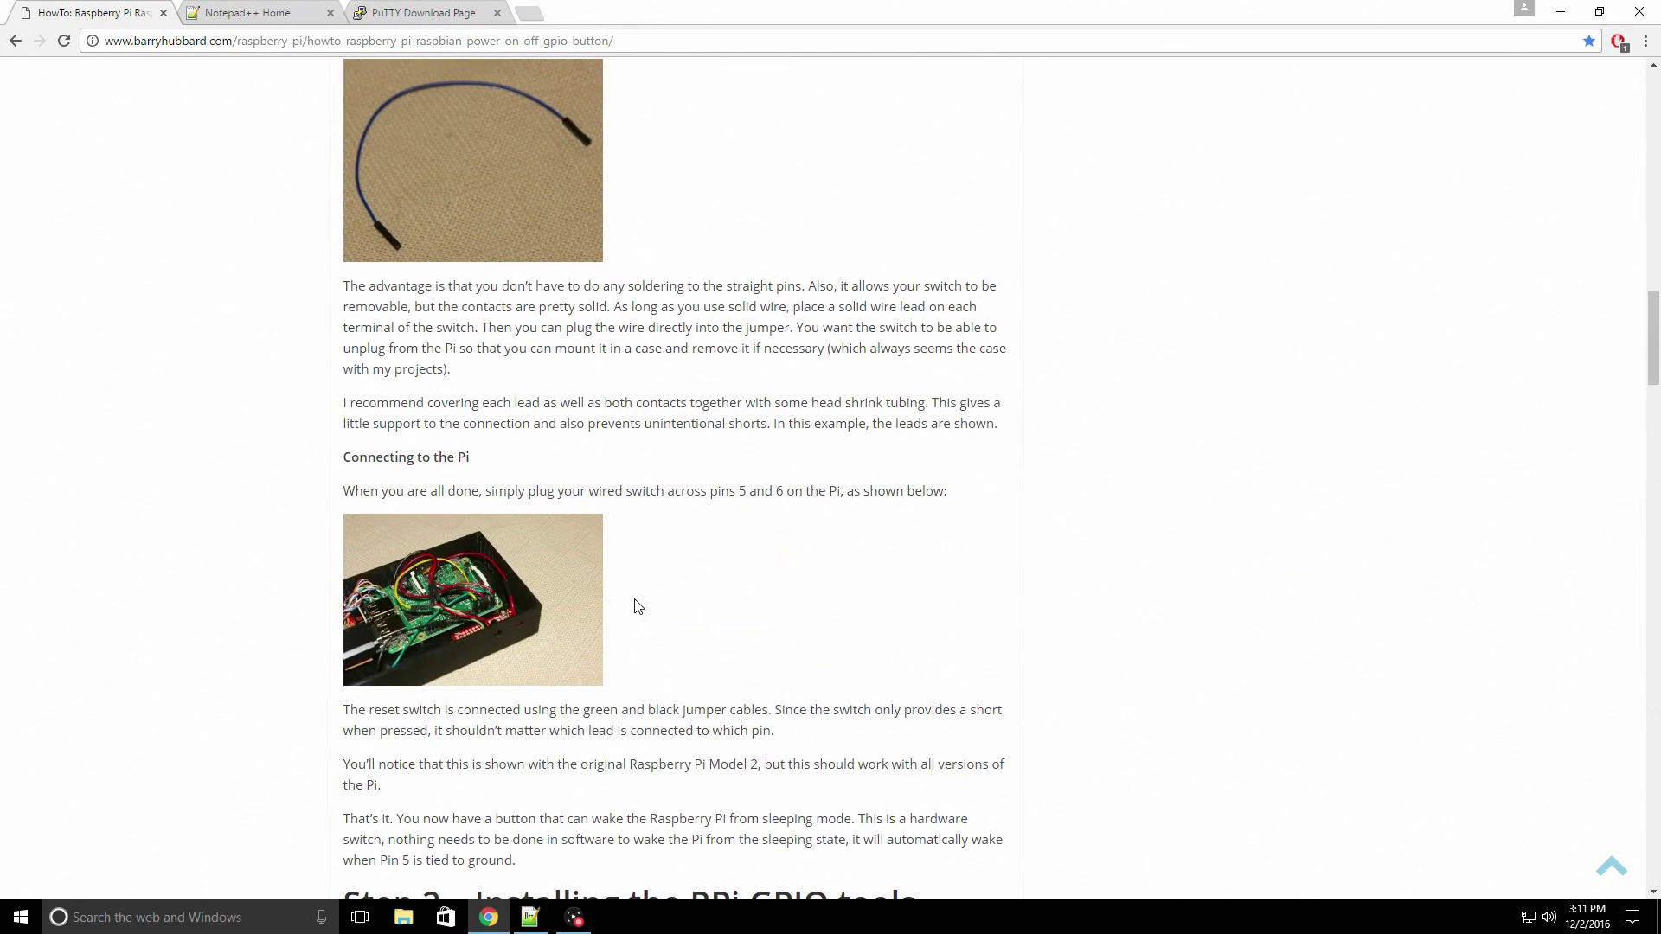
scroll(645, 619, down, 6)
scroll(652, 638, down, 10)
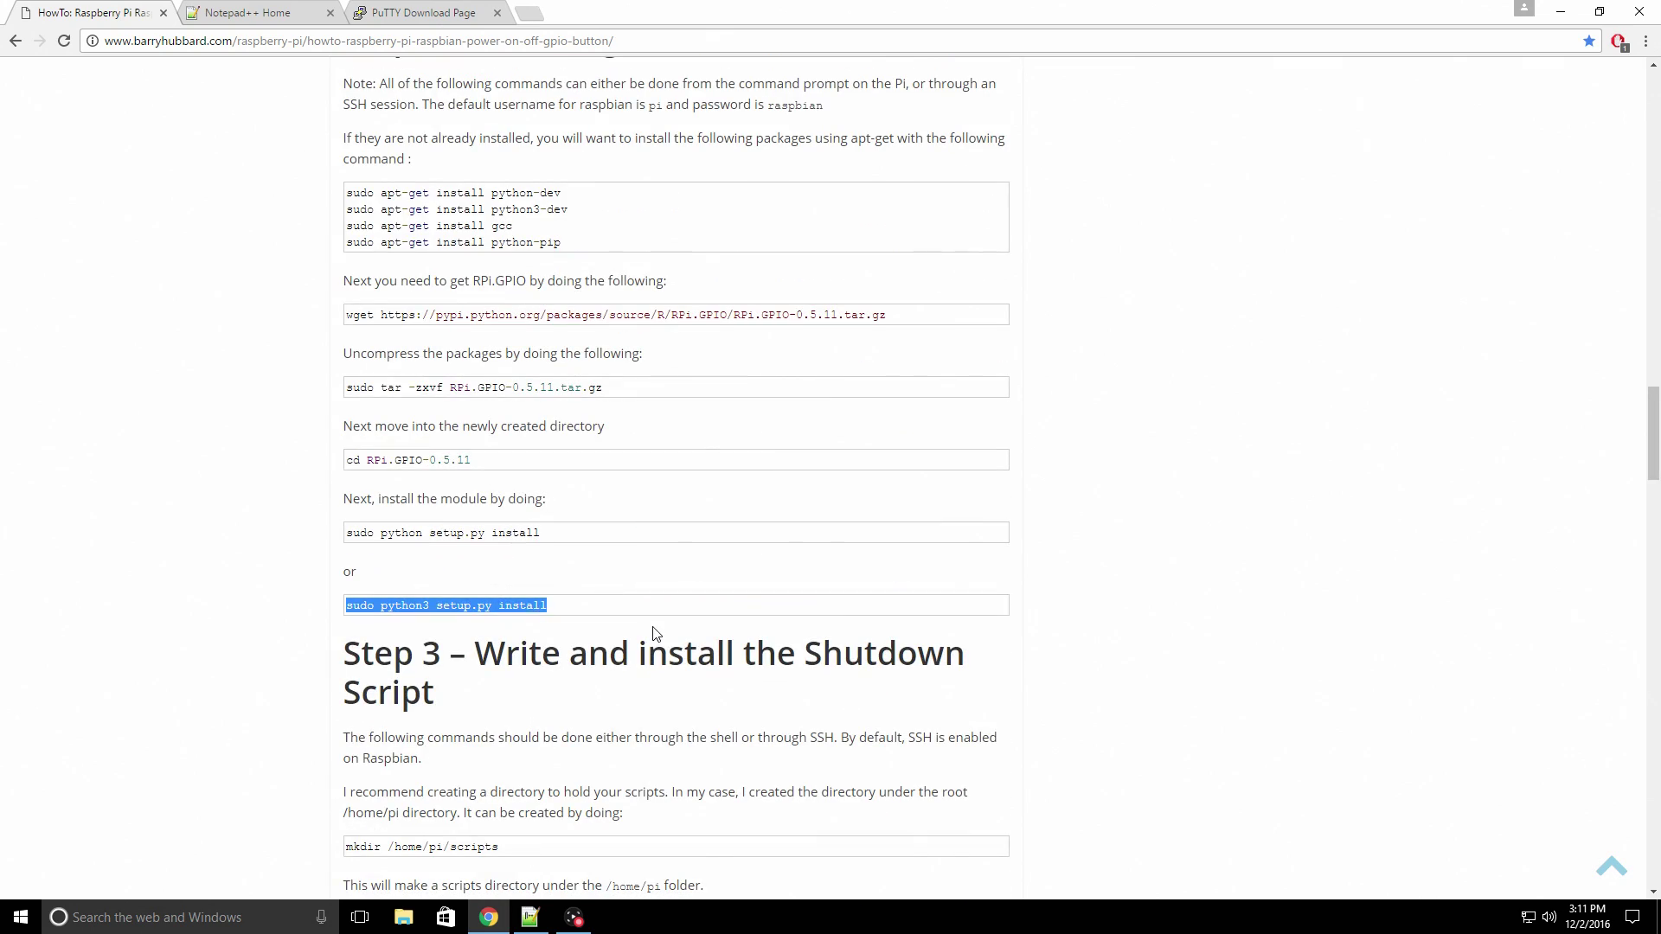
scroll(390, 641, down, 3)
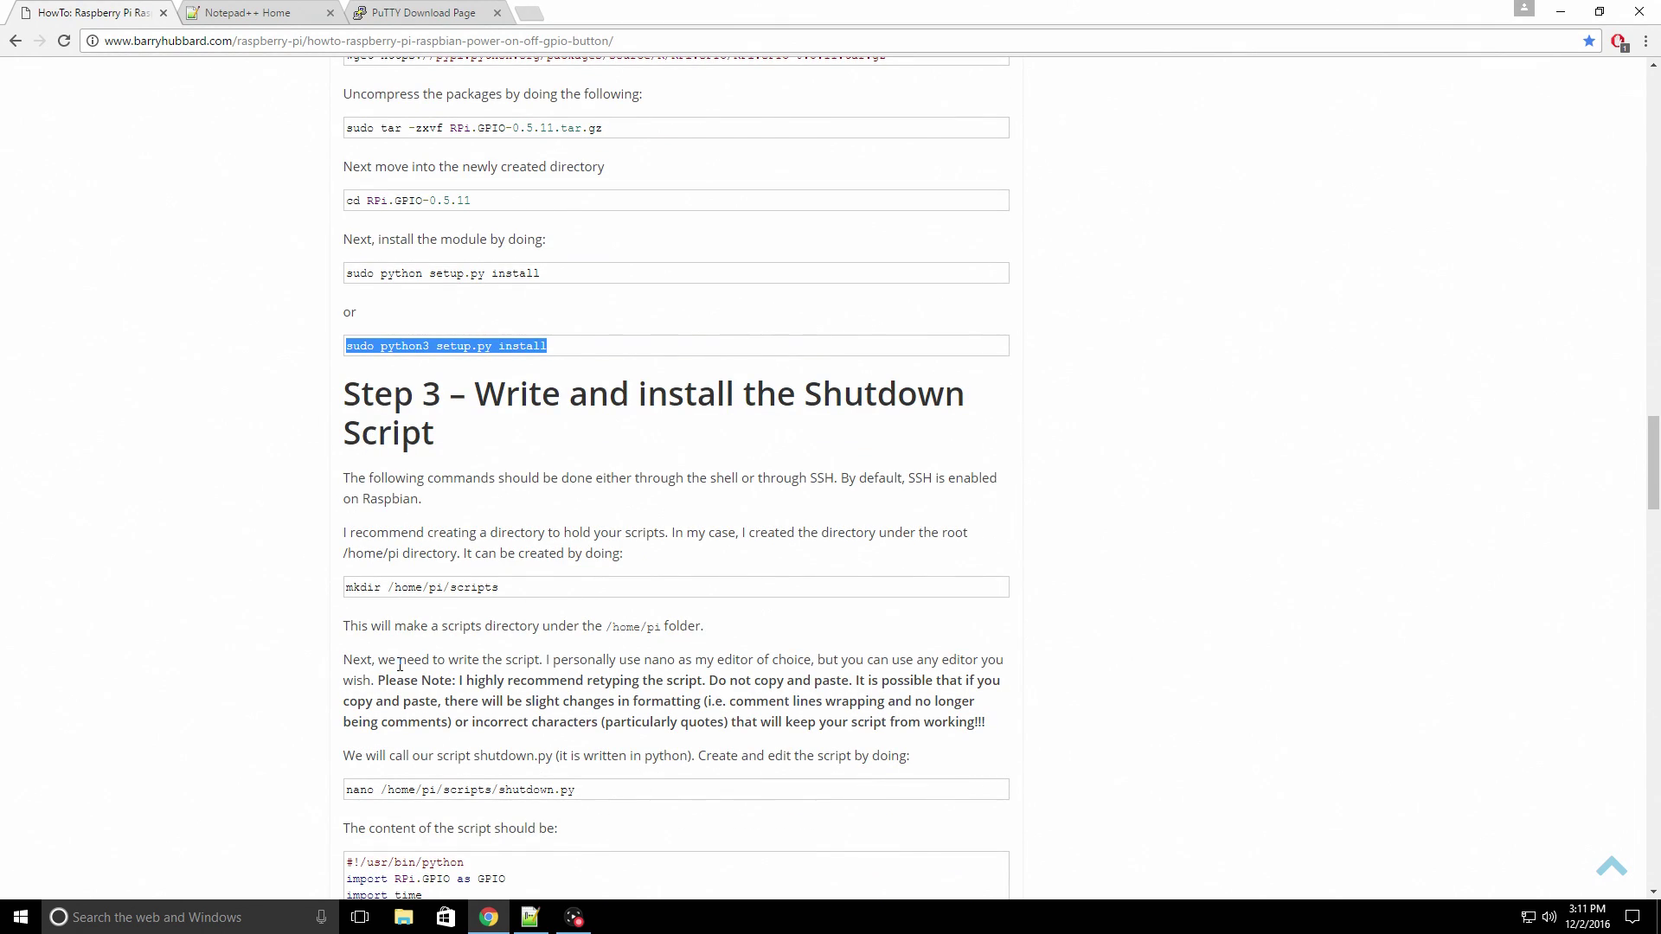
click(271, 10)
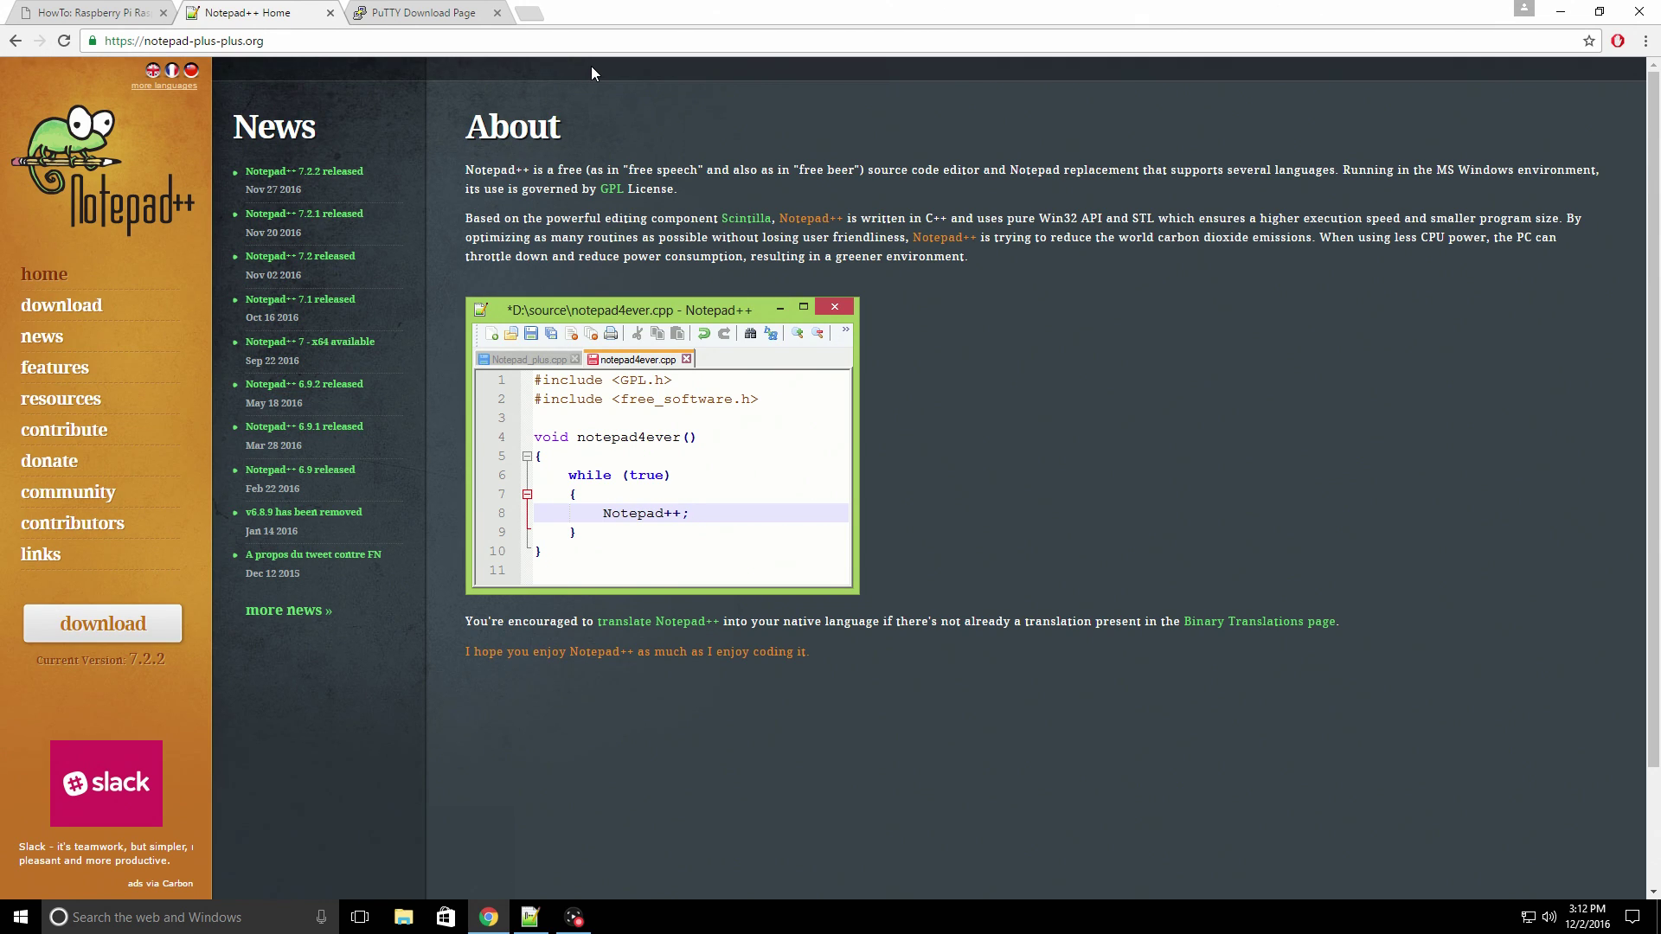
- Download putty.exe from the PuTTY Download Page and minimize Chrome
click(433, 13)
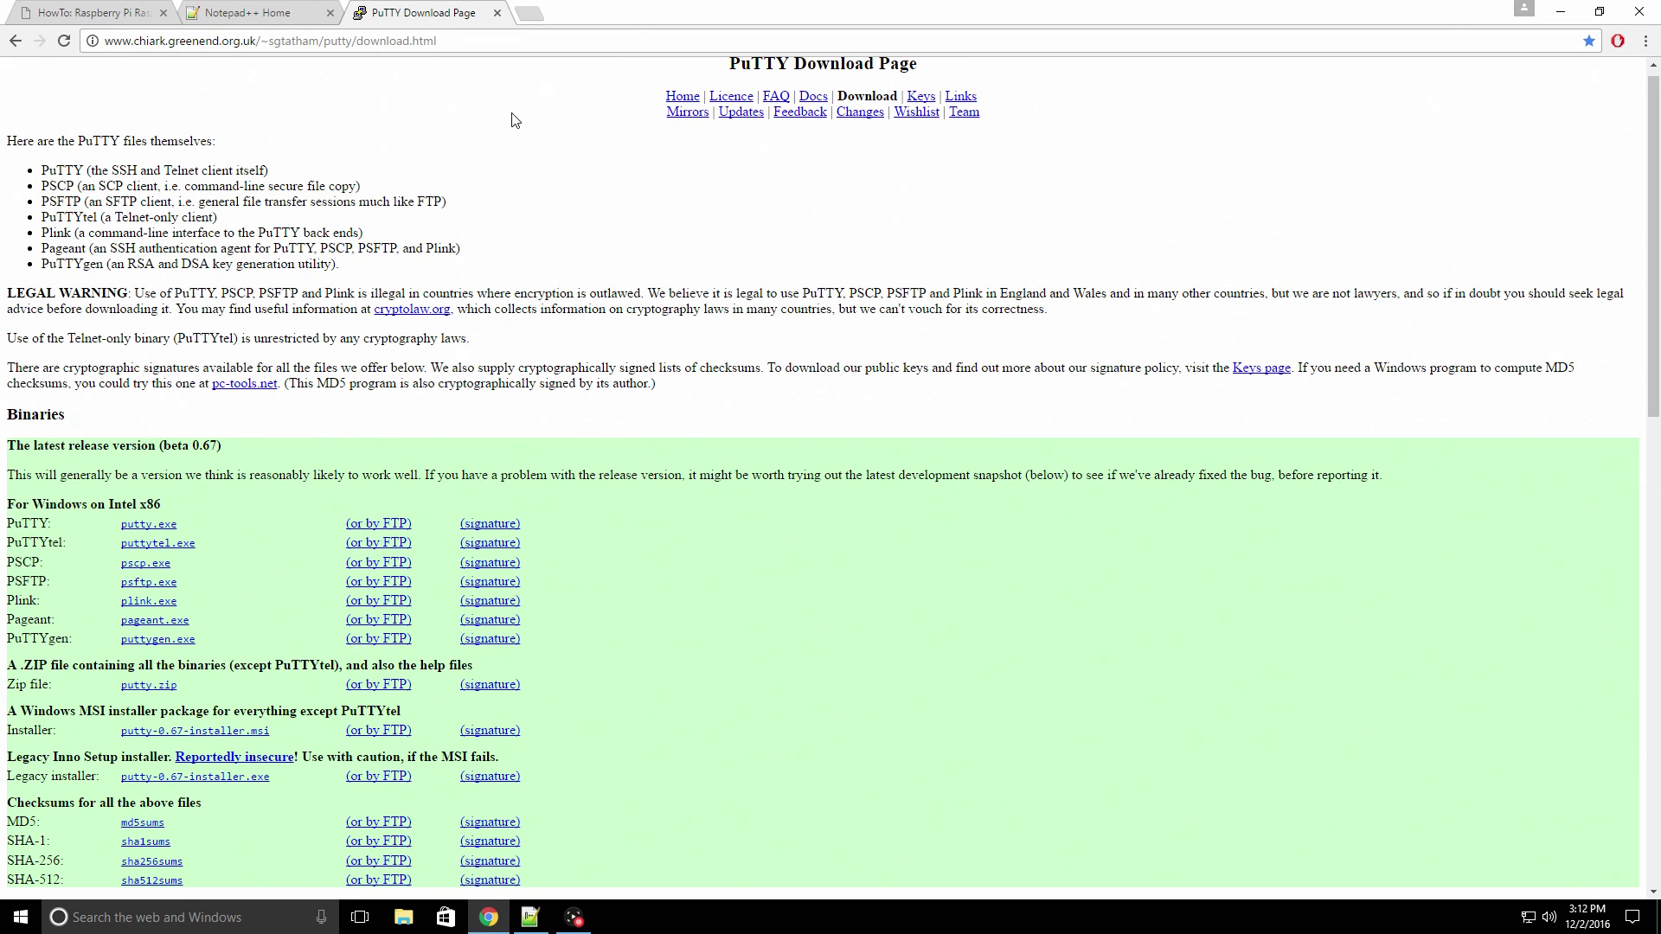
click(165, 529)
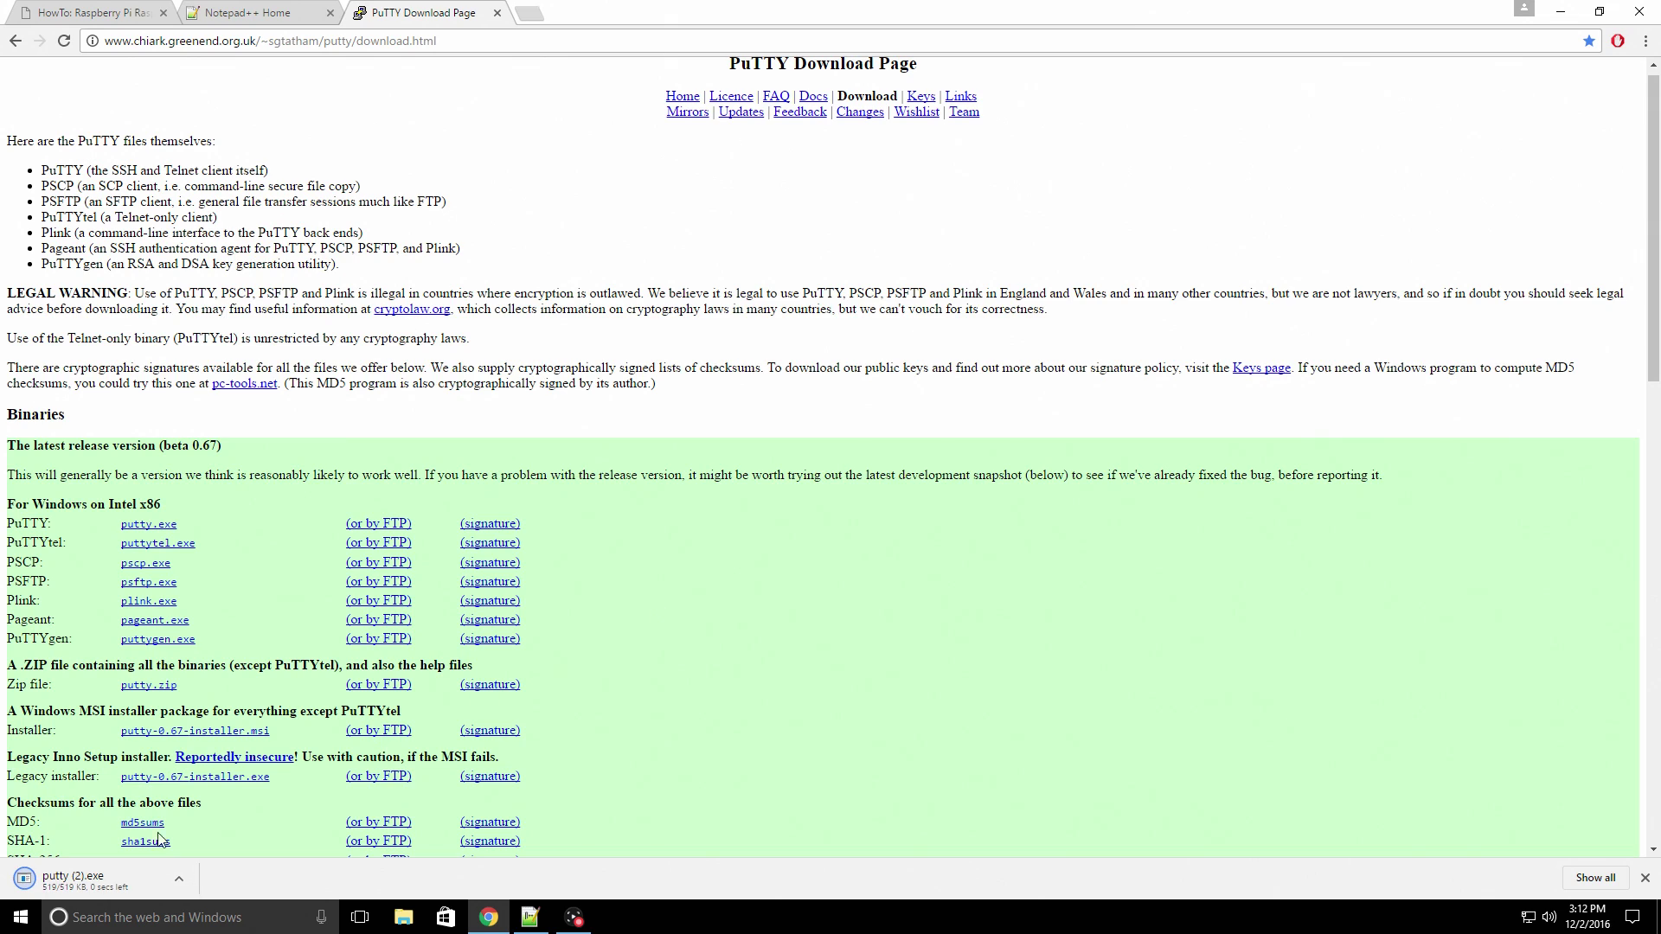
click(121, 884)
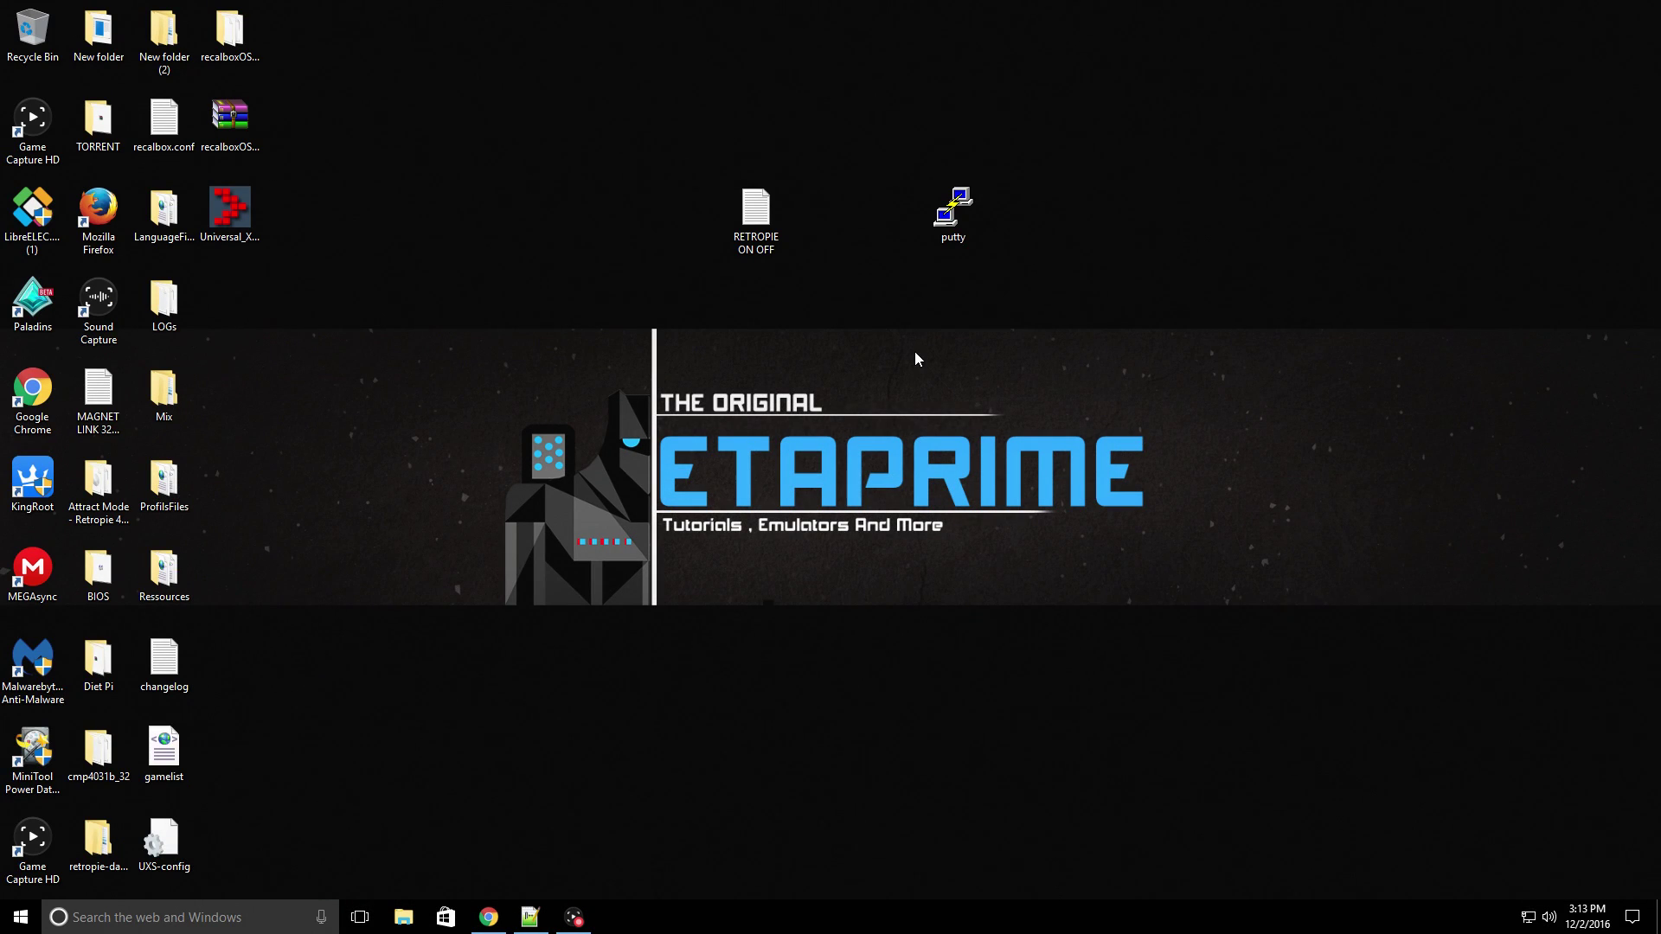
click(762, 236)
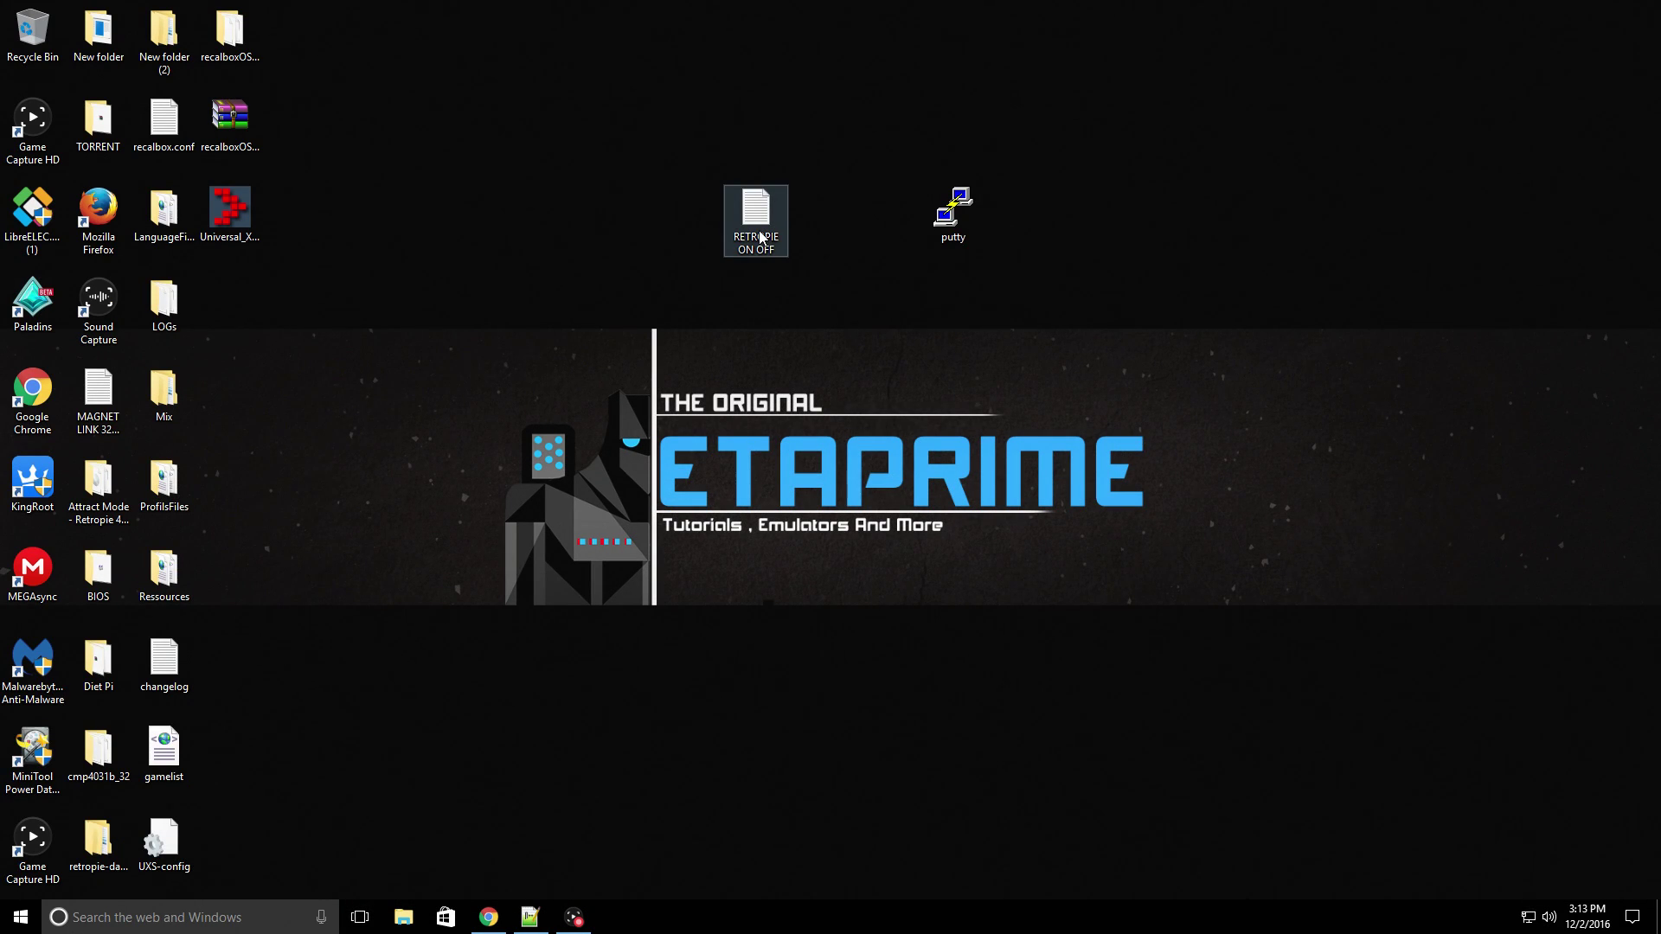
right_click(760, 232)
click(831, 339)
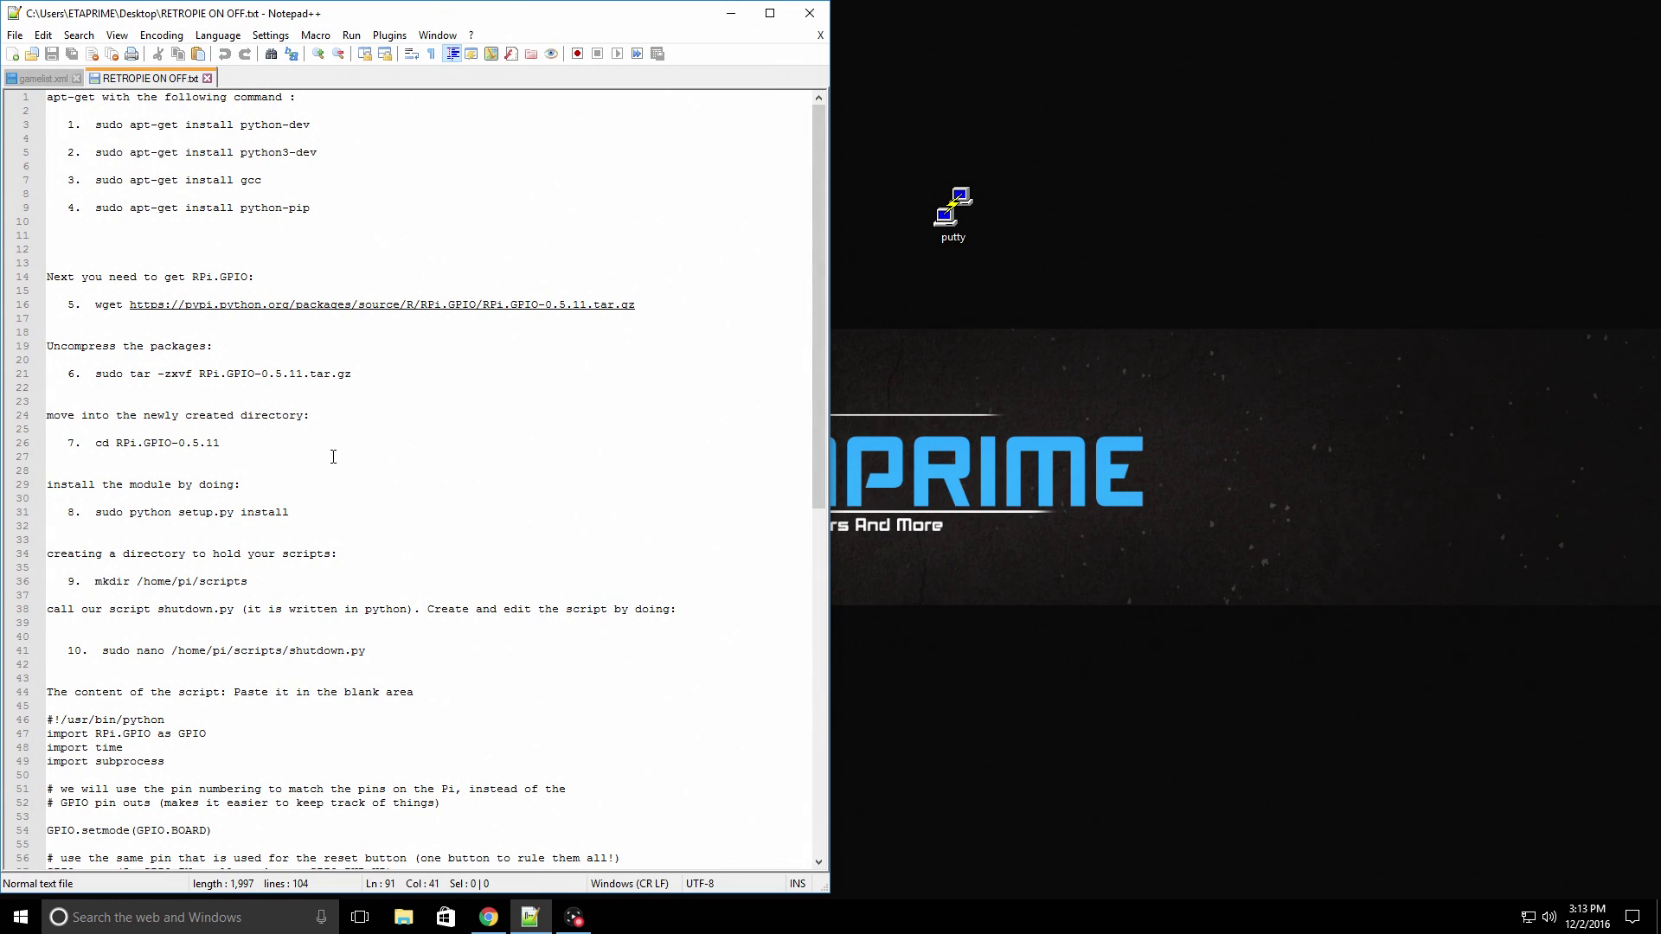
scroll(291, 529, down, 16)
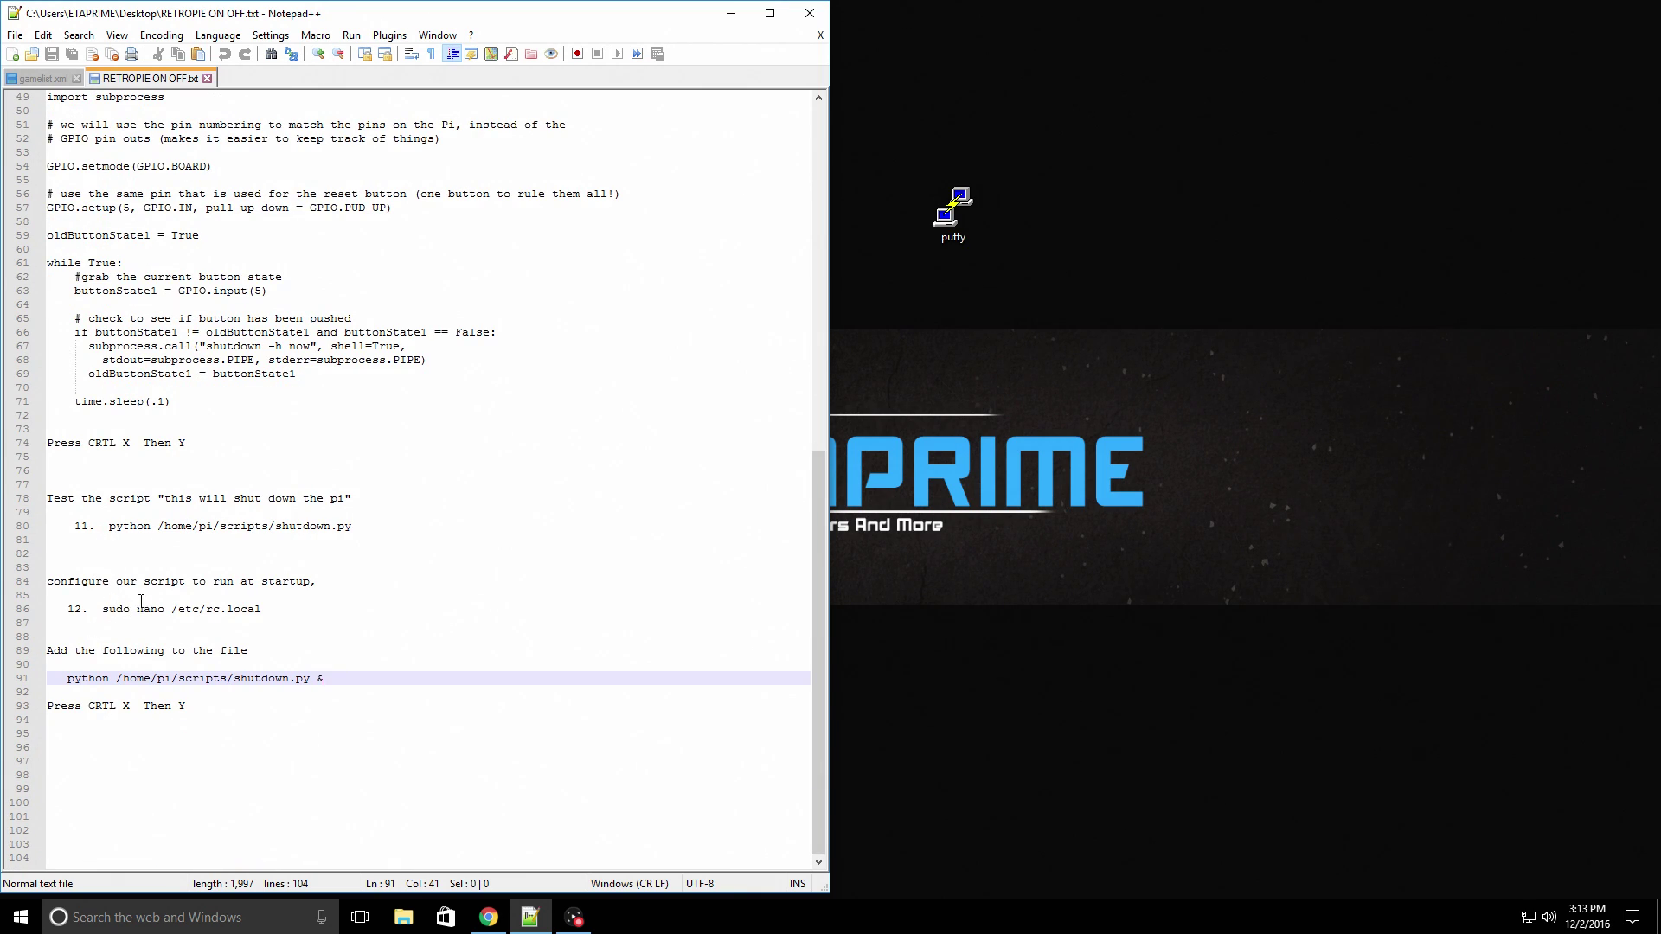
scroll(141, 600, up, 16)
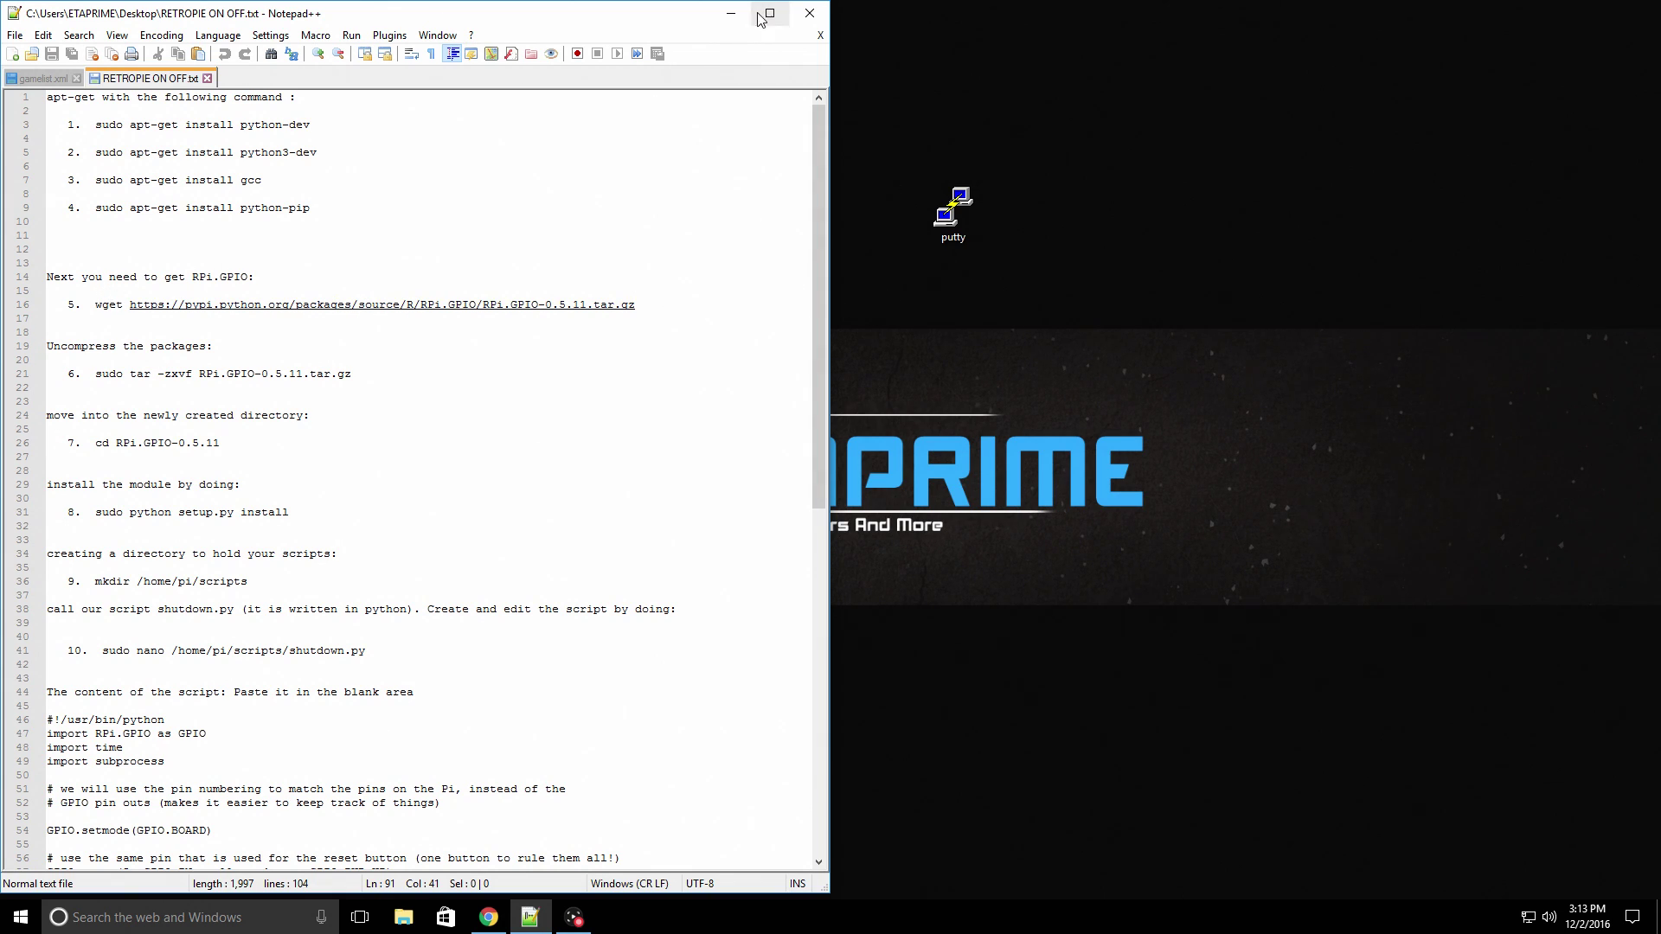
click(810, 13)
- Run the downloaded PuTTY and open an SSH connection to host RETROPIE on port 22
double_click(942, 232)
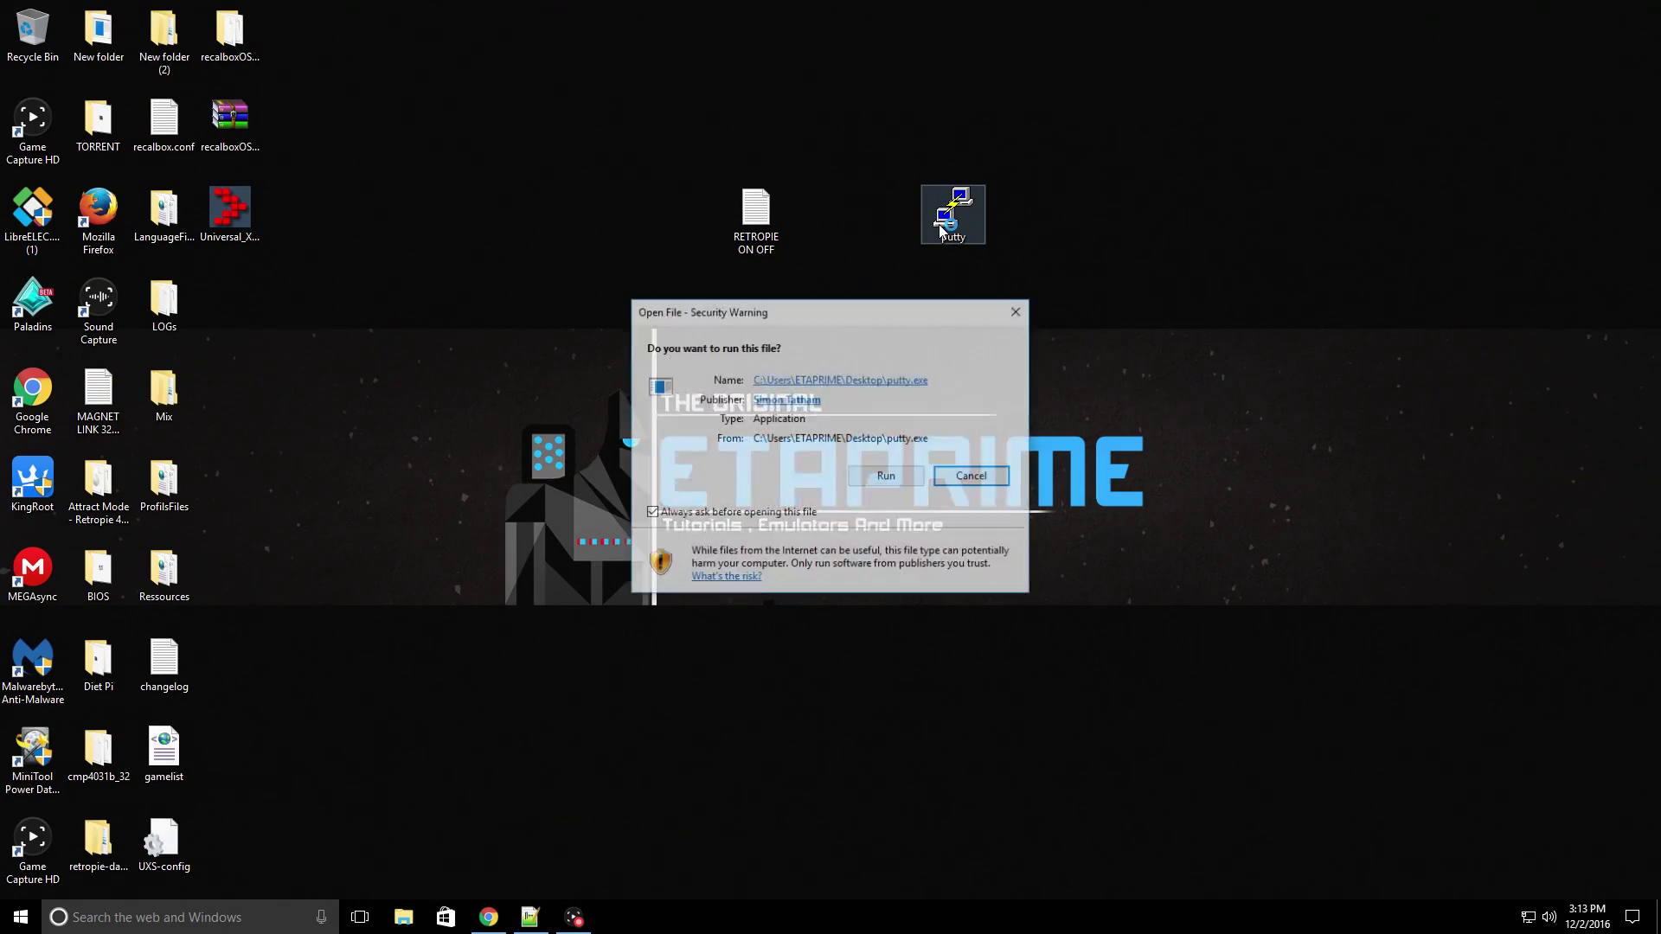
click(891, 476)
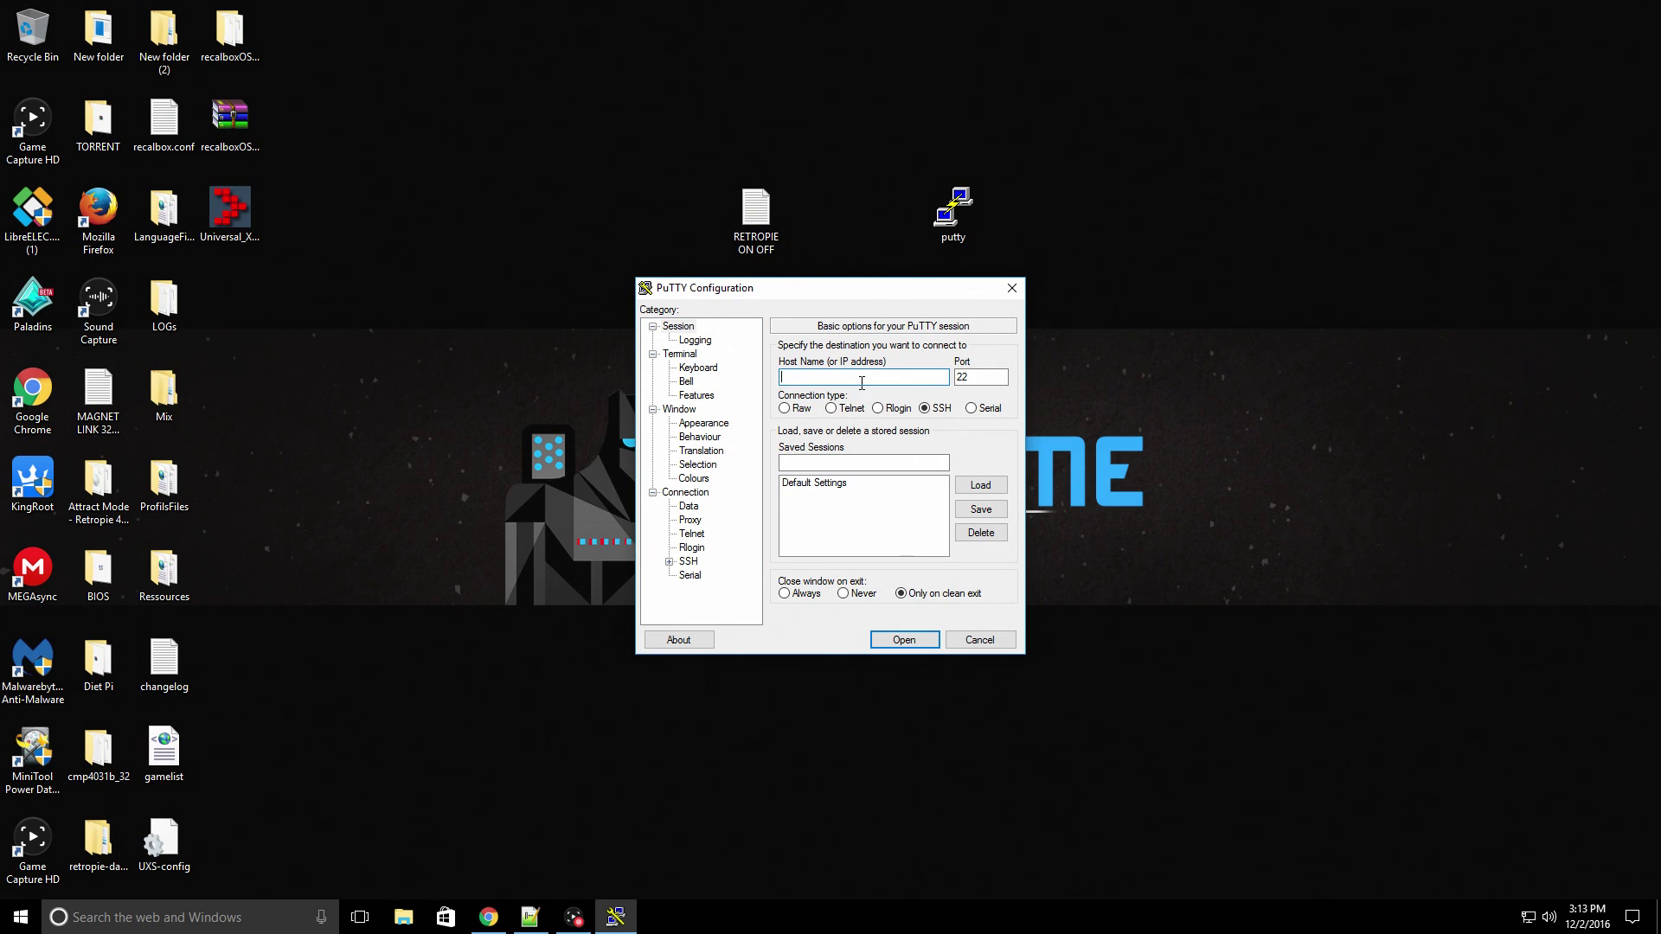
text(RETROPIE)
click(917, 640)
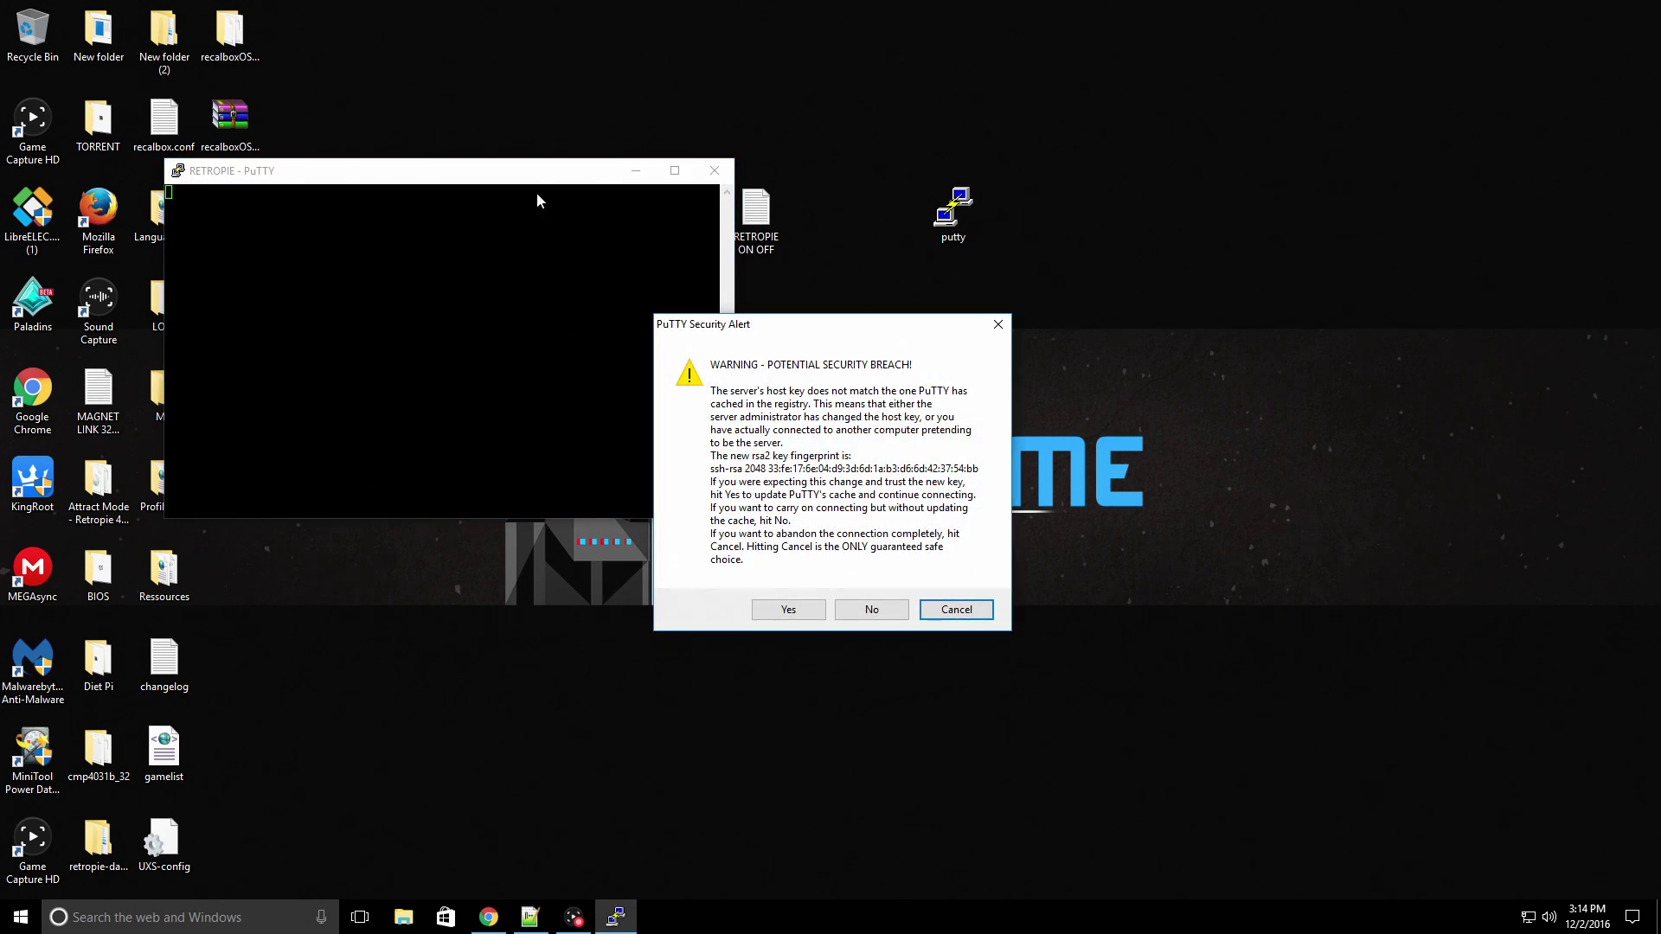
- Accept the Pi's changed host key and snap the PuTTY window to the right half
click(788, 610)
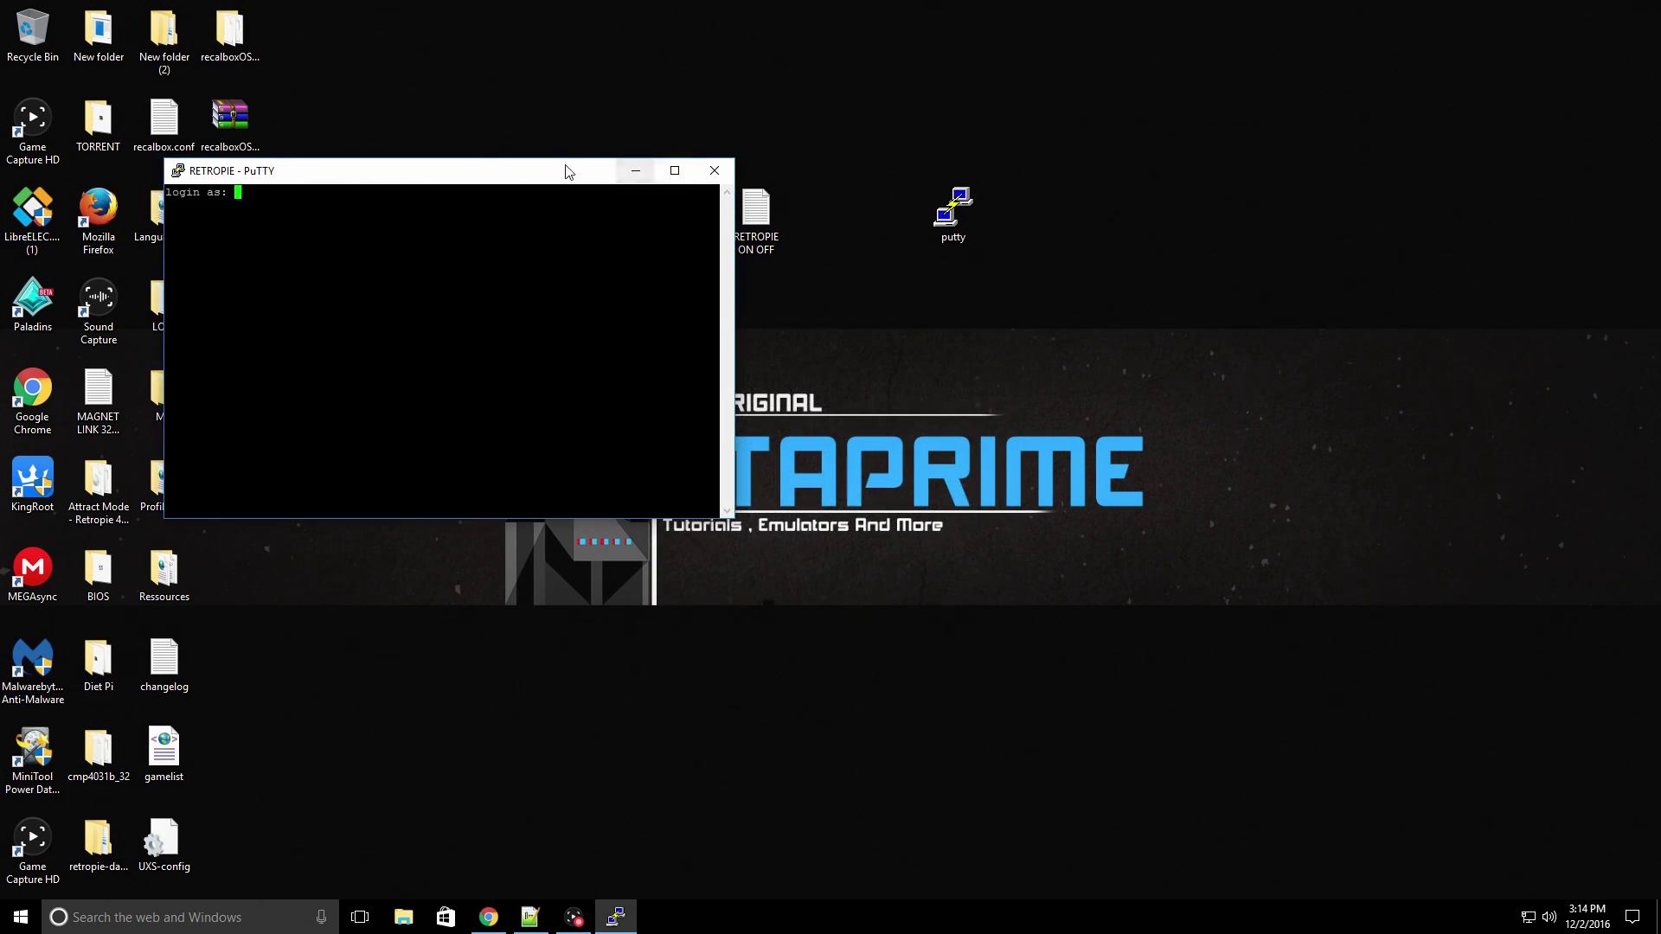
key(super+Right)
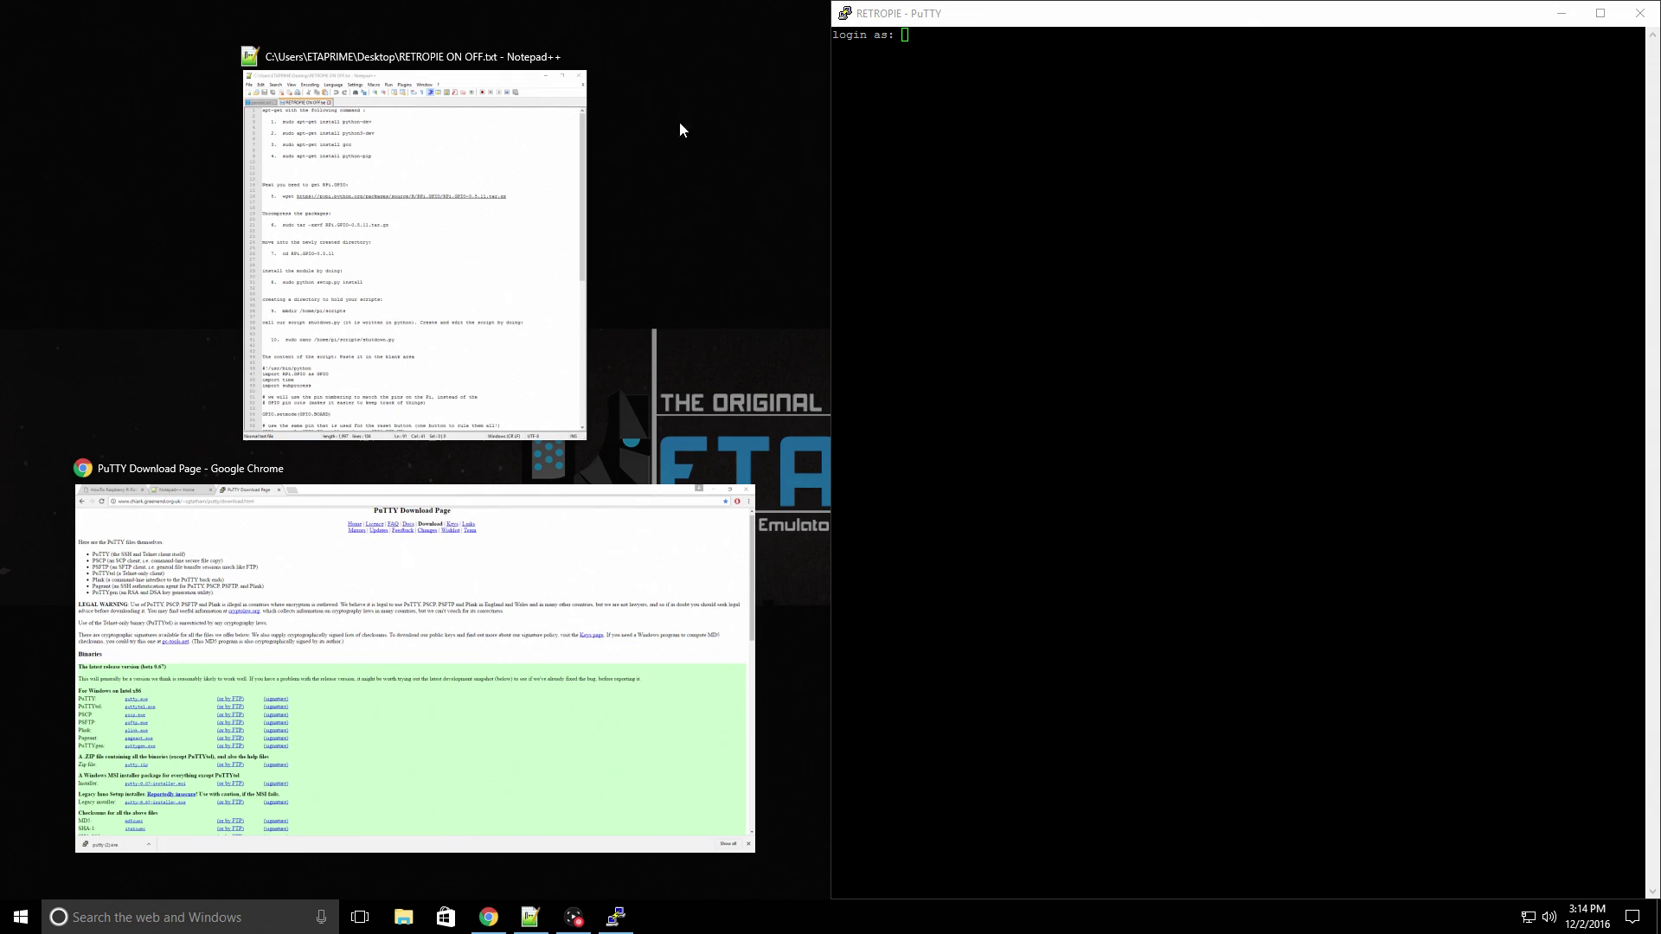
click(697, 125)
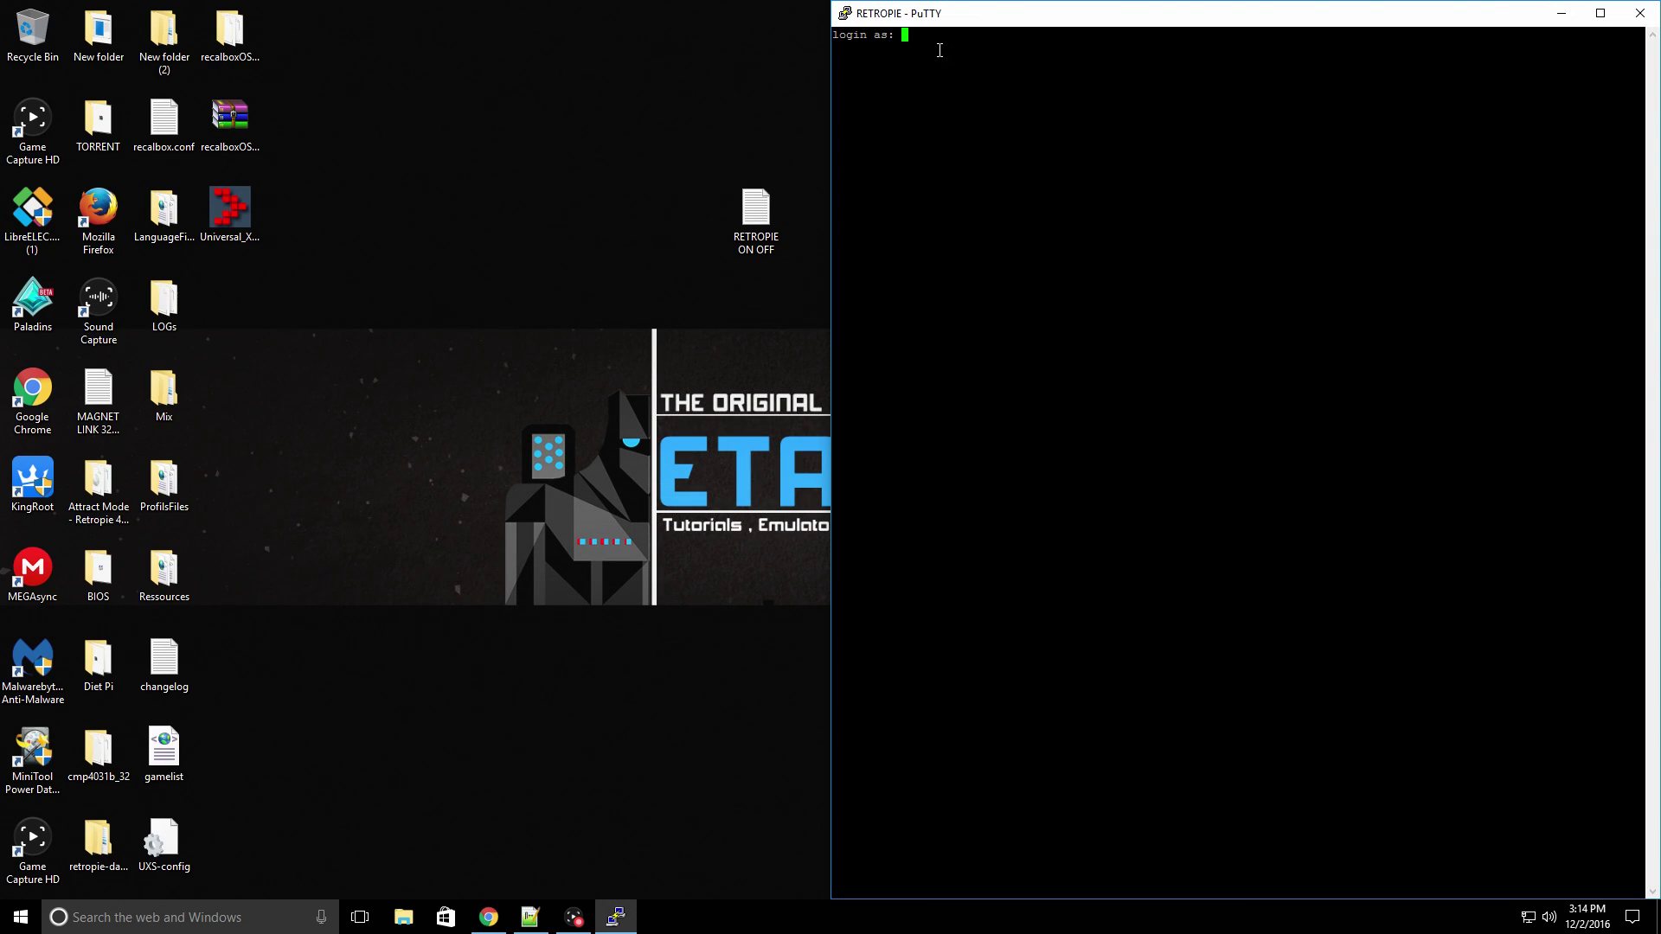
- Log in as user pi with the account password
text(pi)
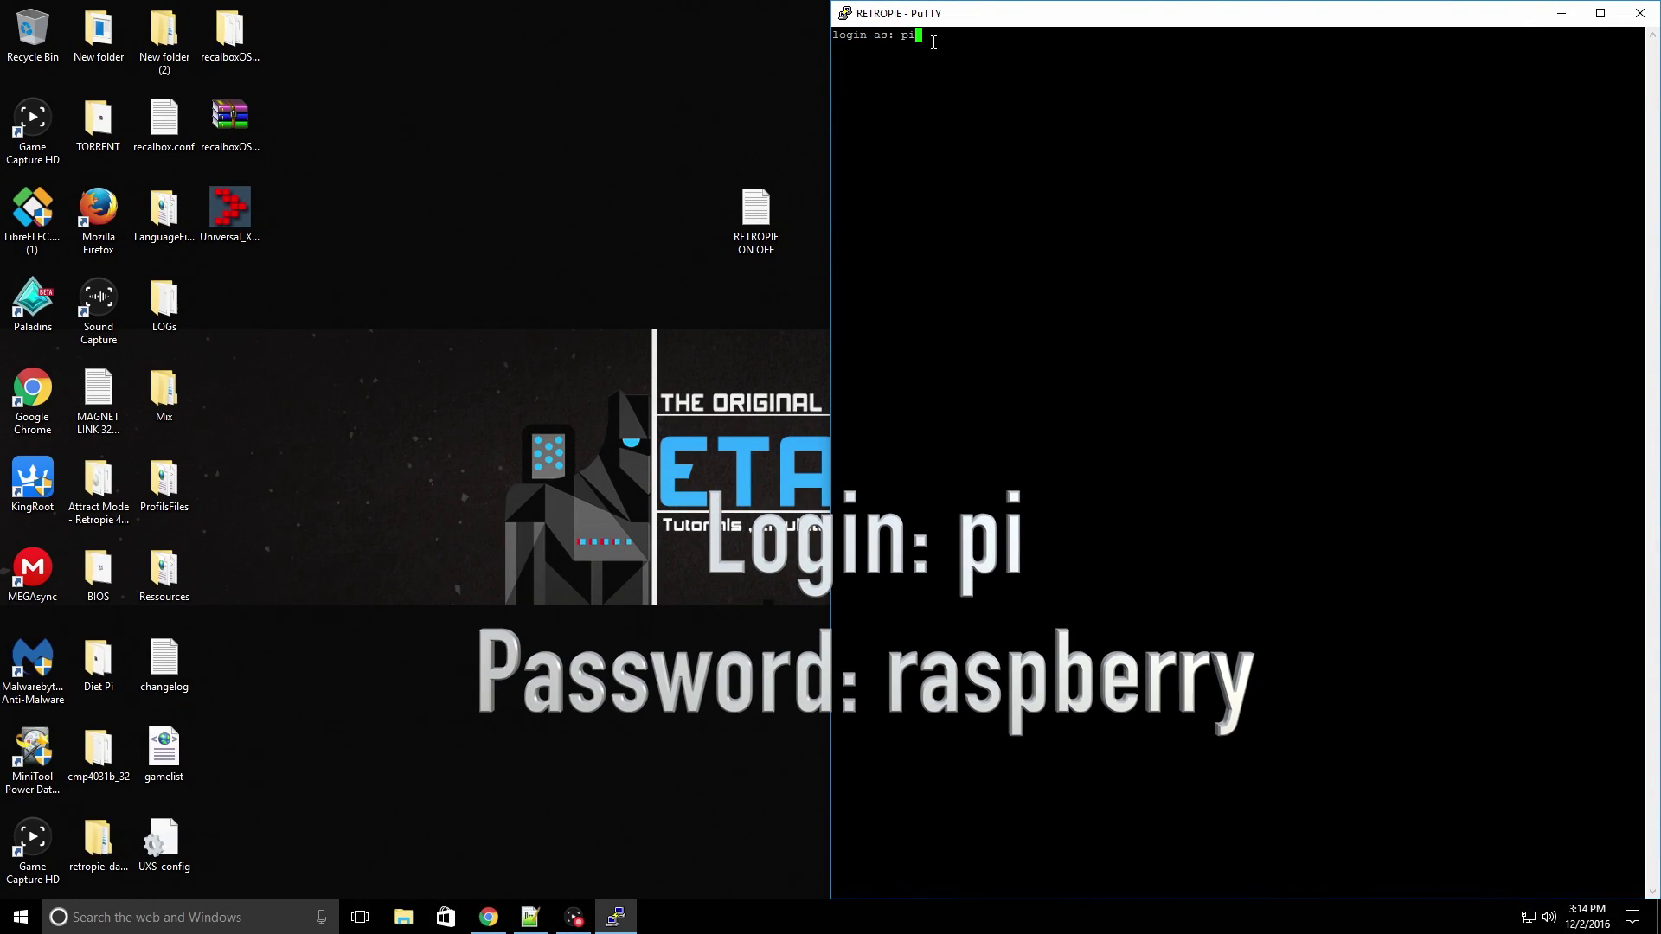
key(Return)
text(raspberry)
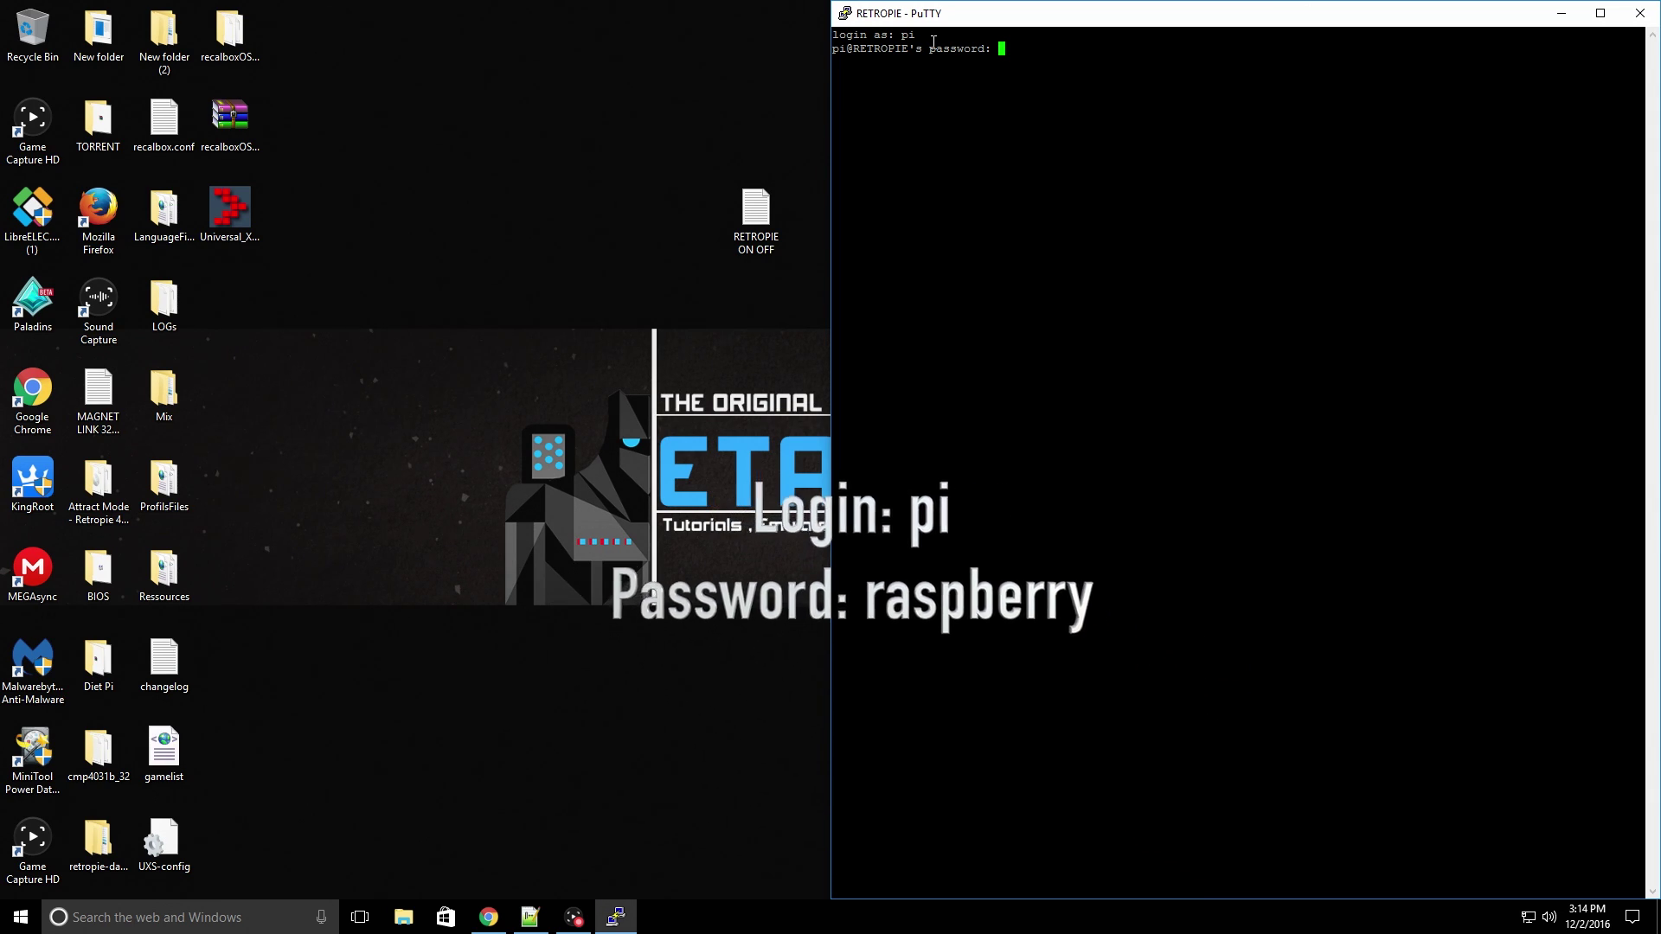
key(Return)
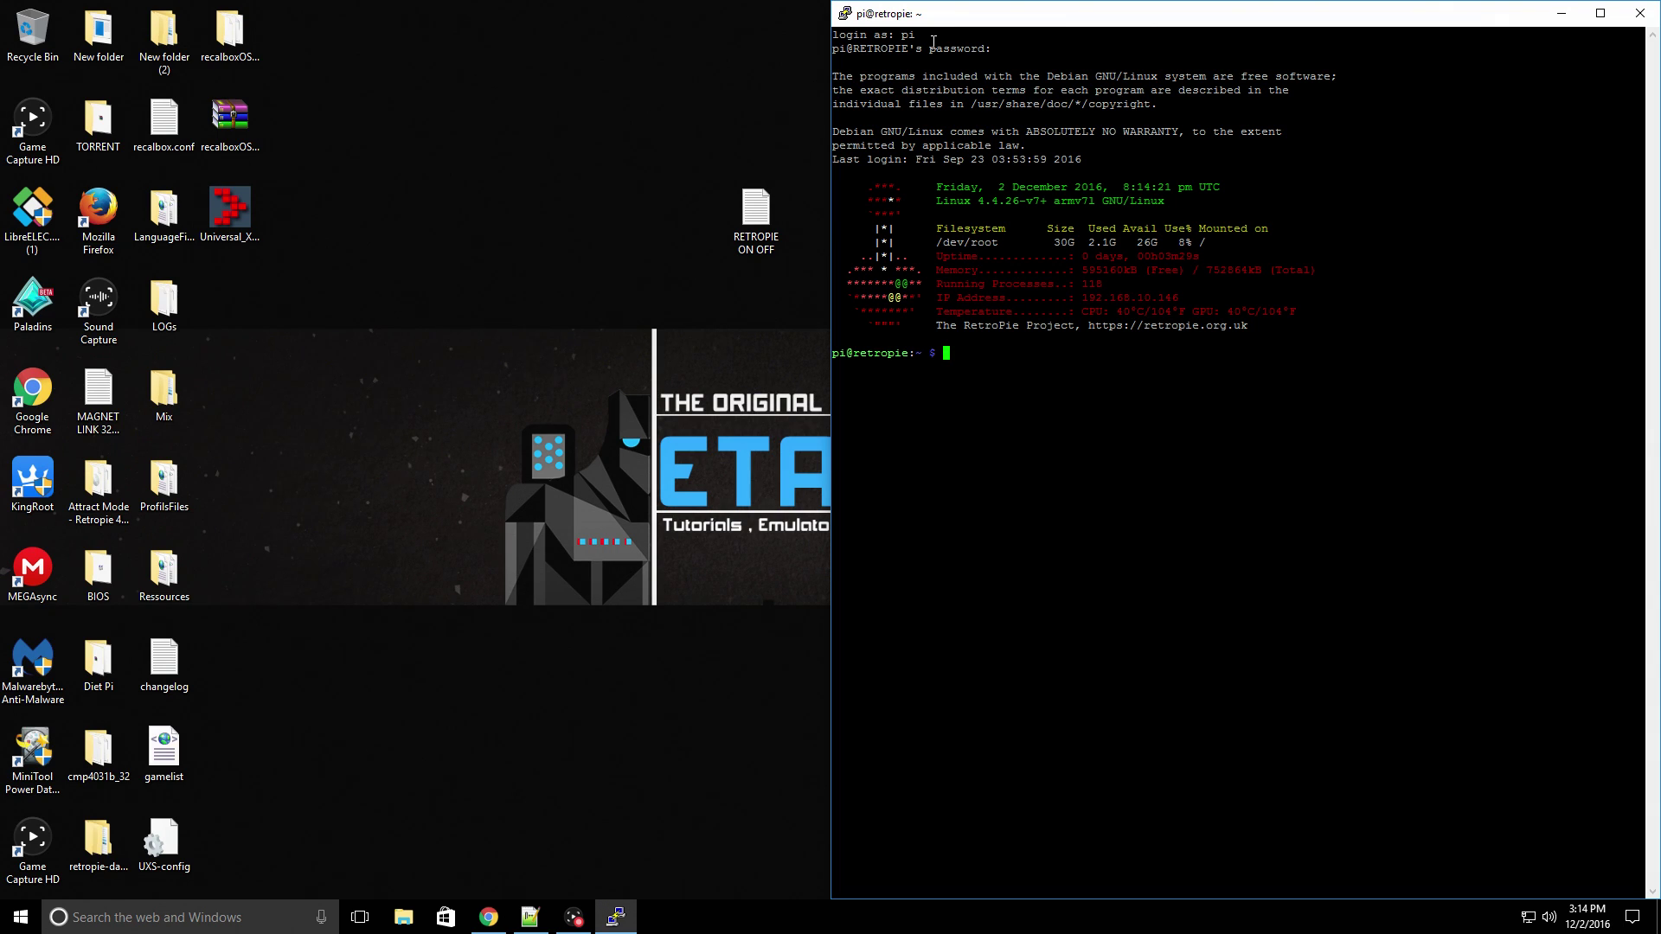
- Open the RETROPIE ON OFF.txt notes in Notepad++
click(757, 206)
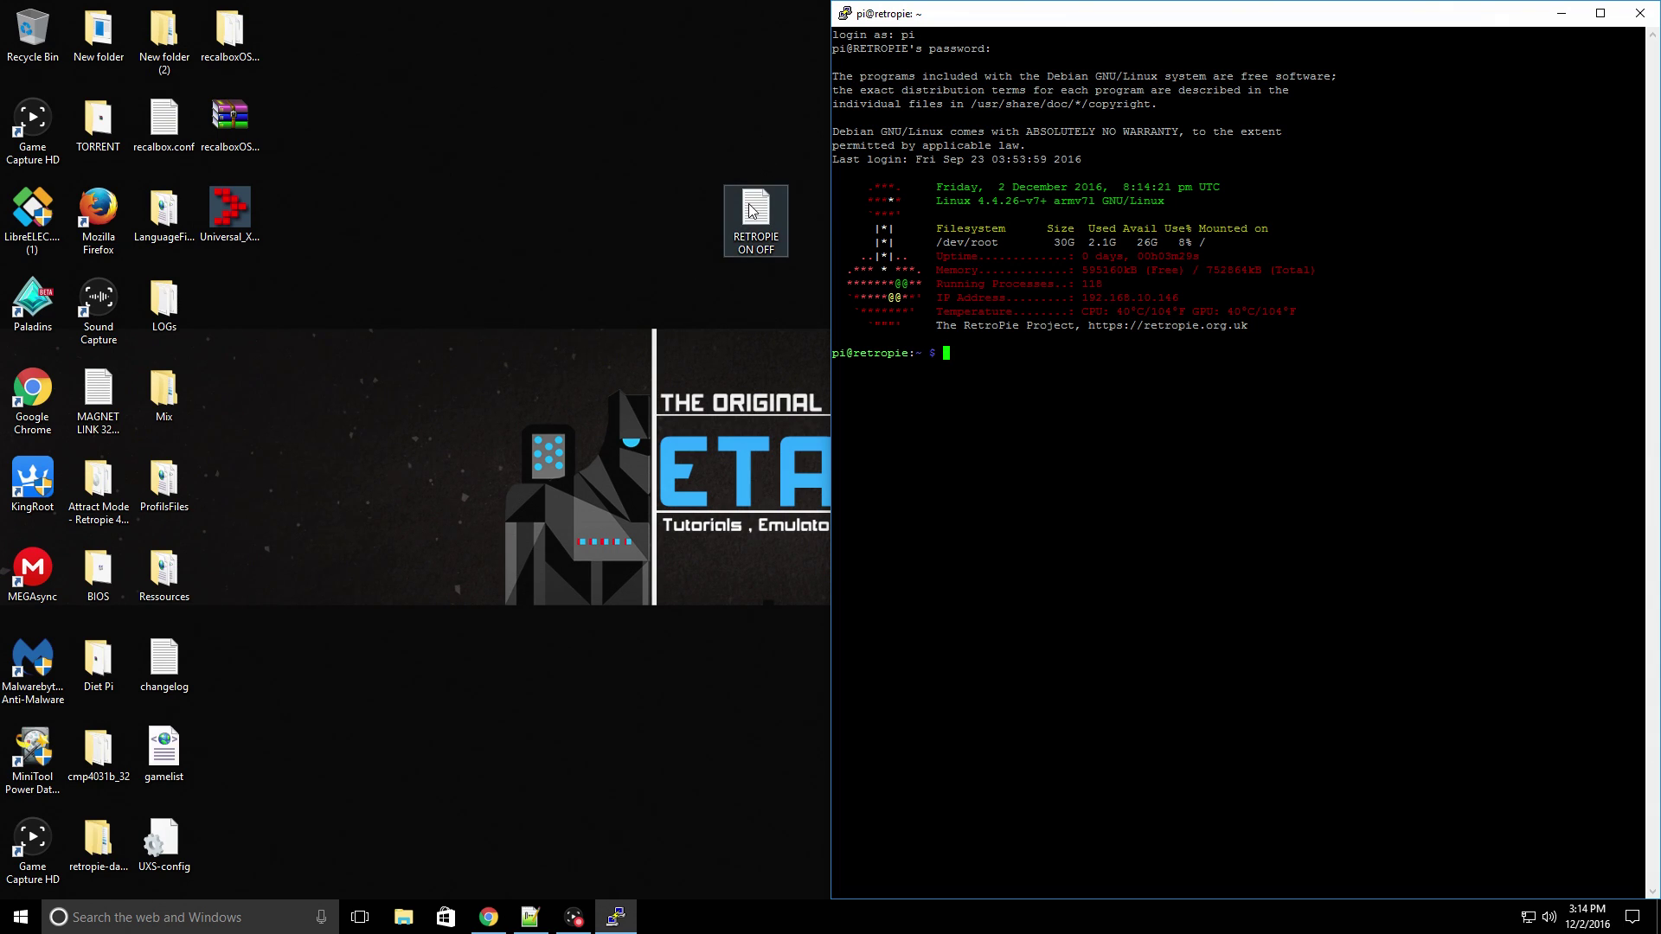
right_click(749, 205)
click(826, 315)
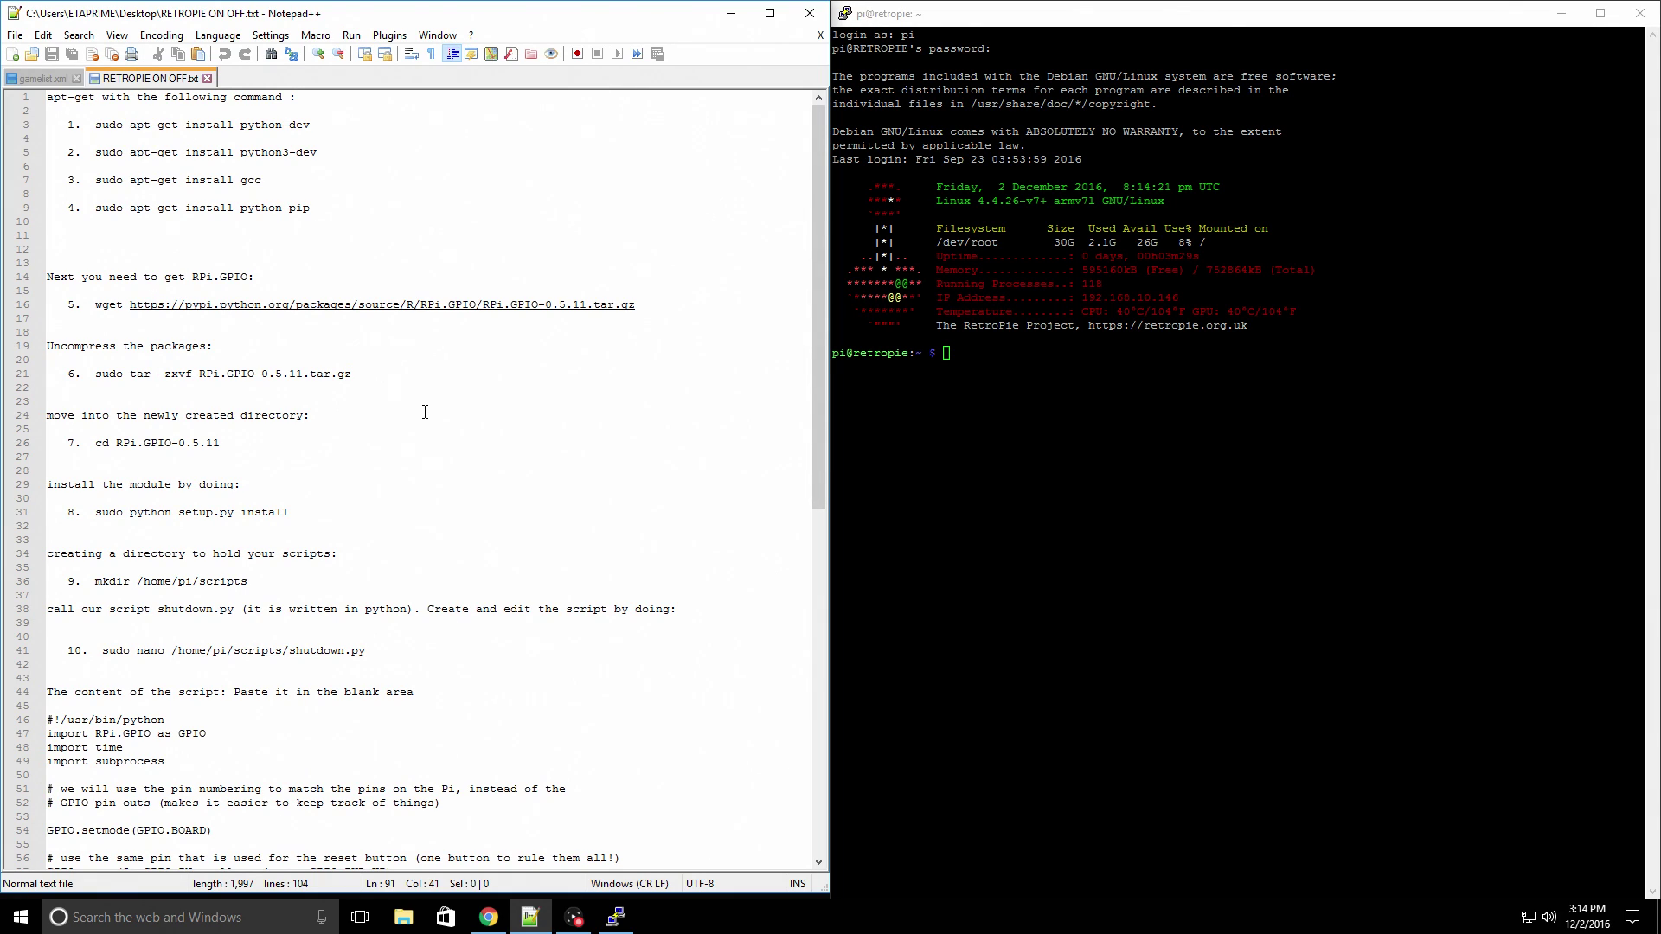
- Copy the 'sudo apt-get install python-dev' command from line 3 of the notes
drag(95, 125, 310, 124)
right_click(115, 127)
click(147, 158)
click(450, 125)
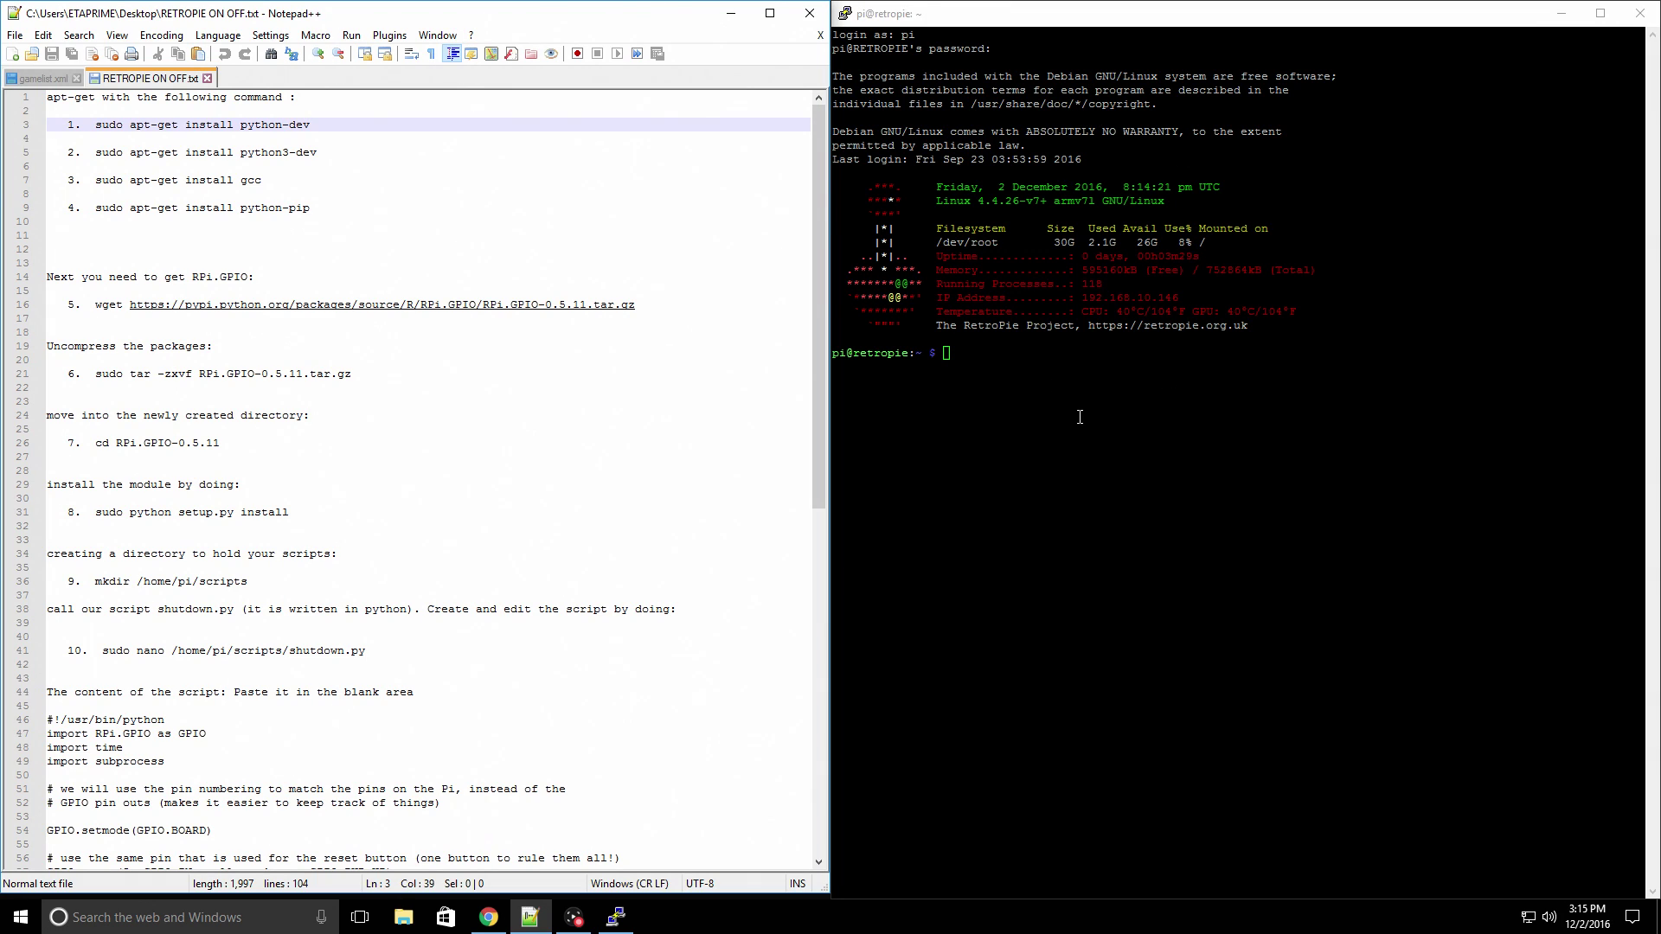
drag(310, 125, 95, 125)
right_click(100, 131)
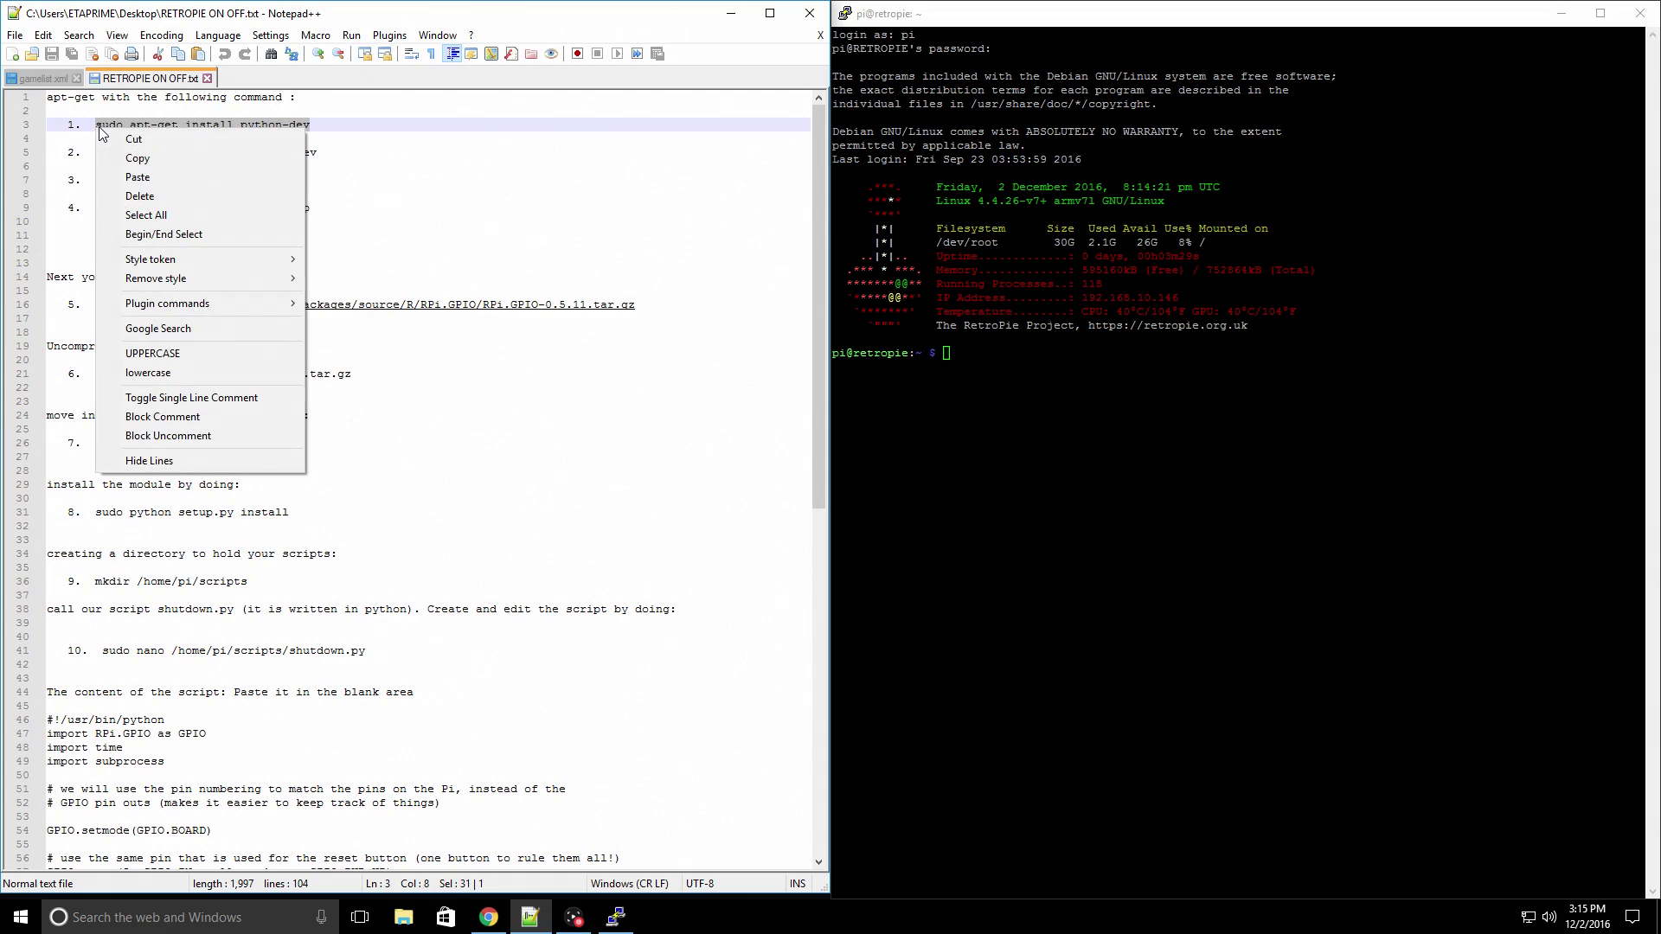
click(137, 158)
- Run the python-dev install in PuTTY and confirm it with y
click(999, 366)
right_click(998, 366)
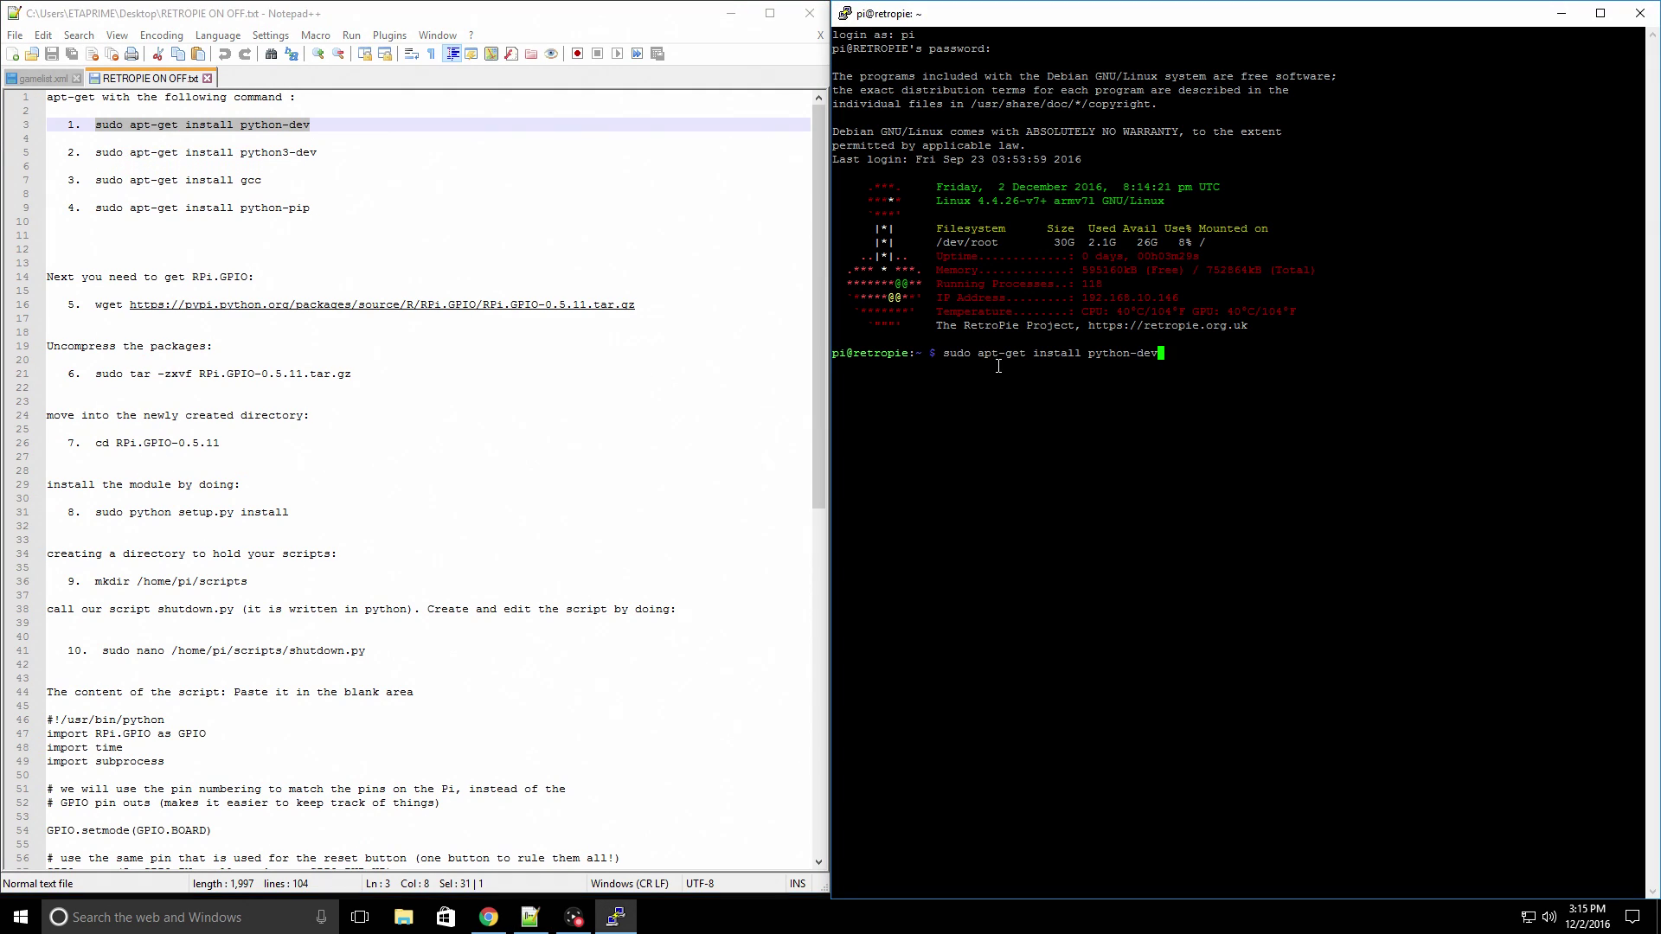
key(Return)
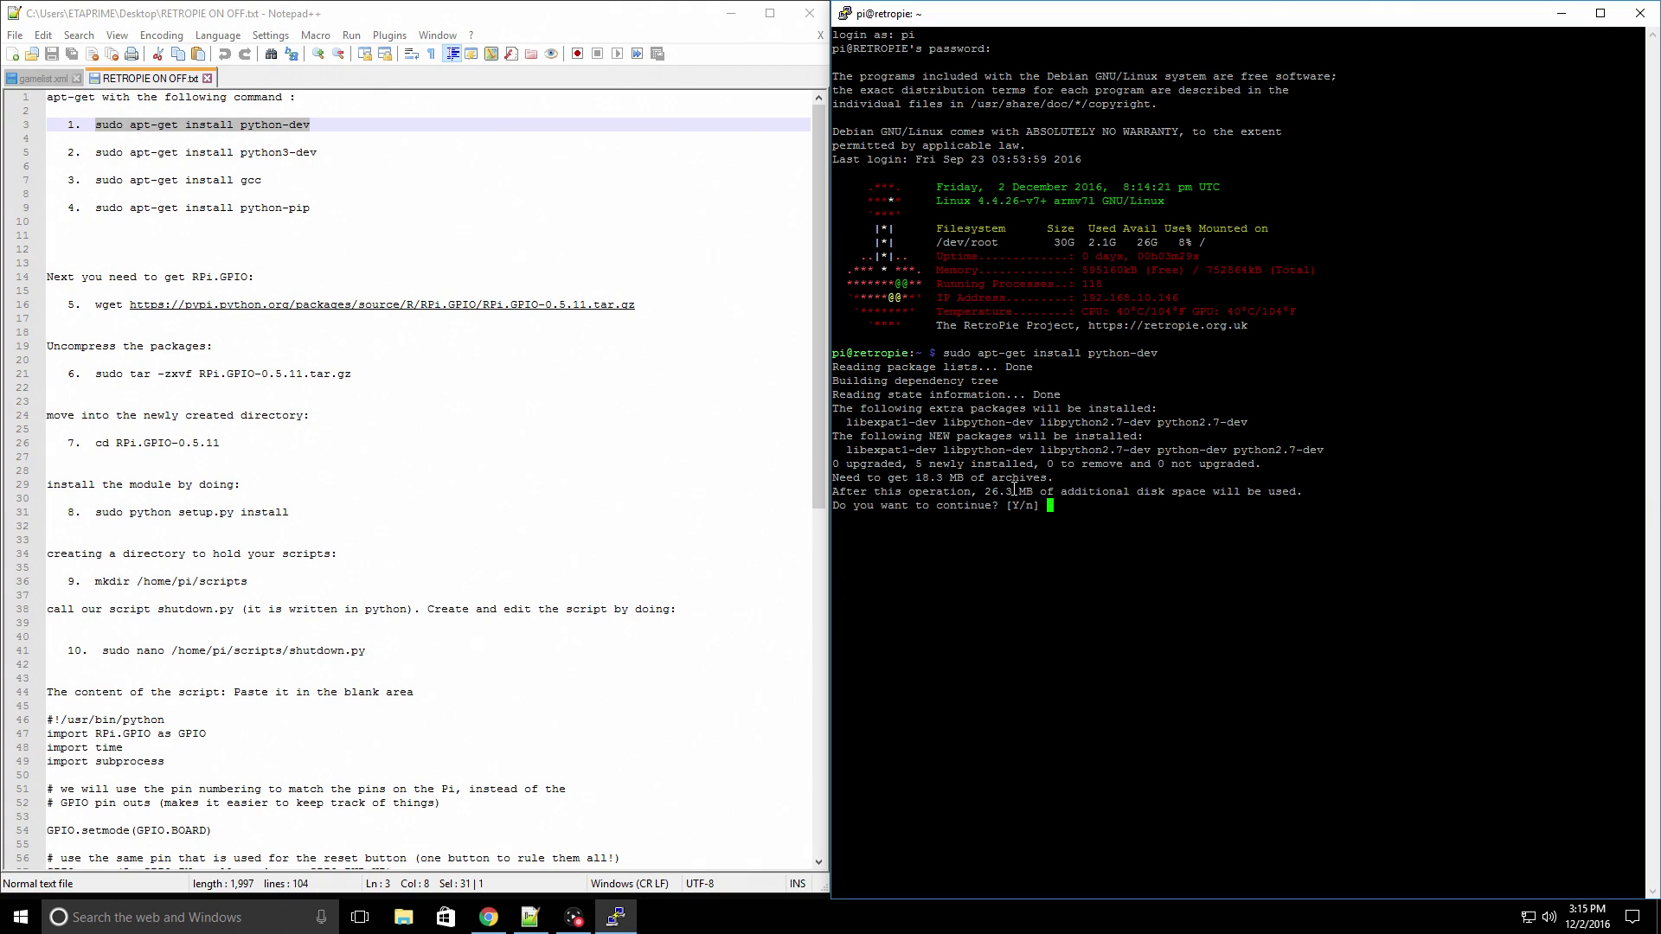
text(y)
key(Return)
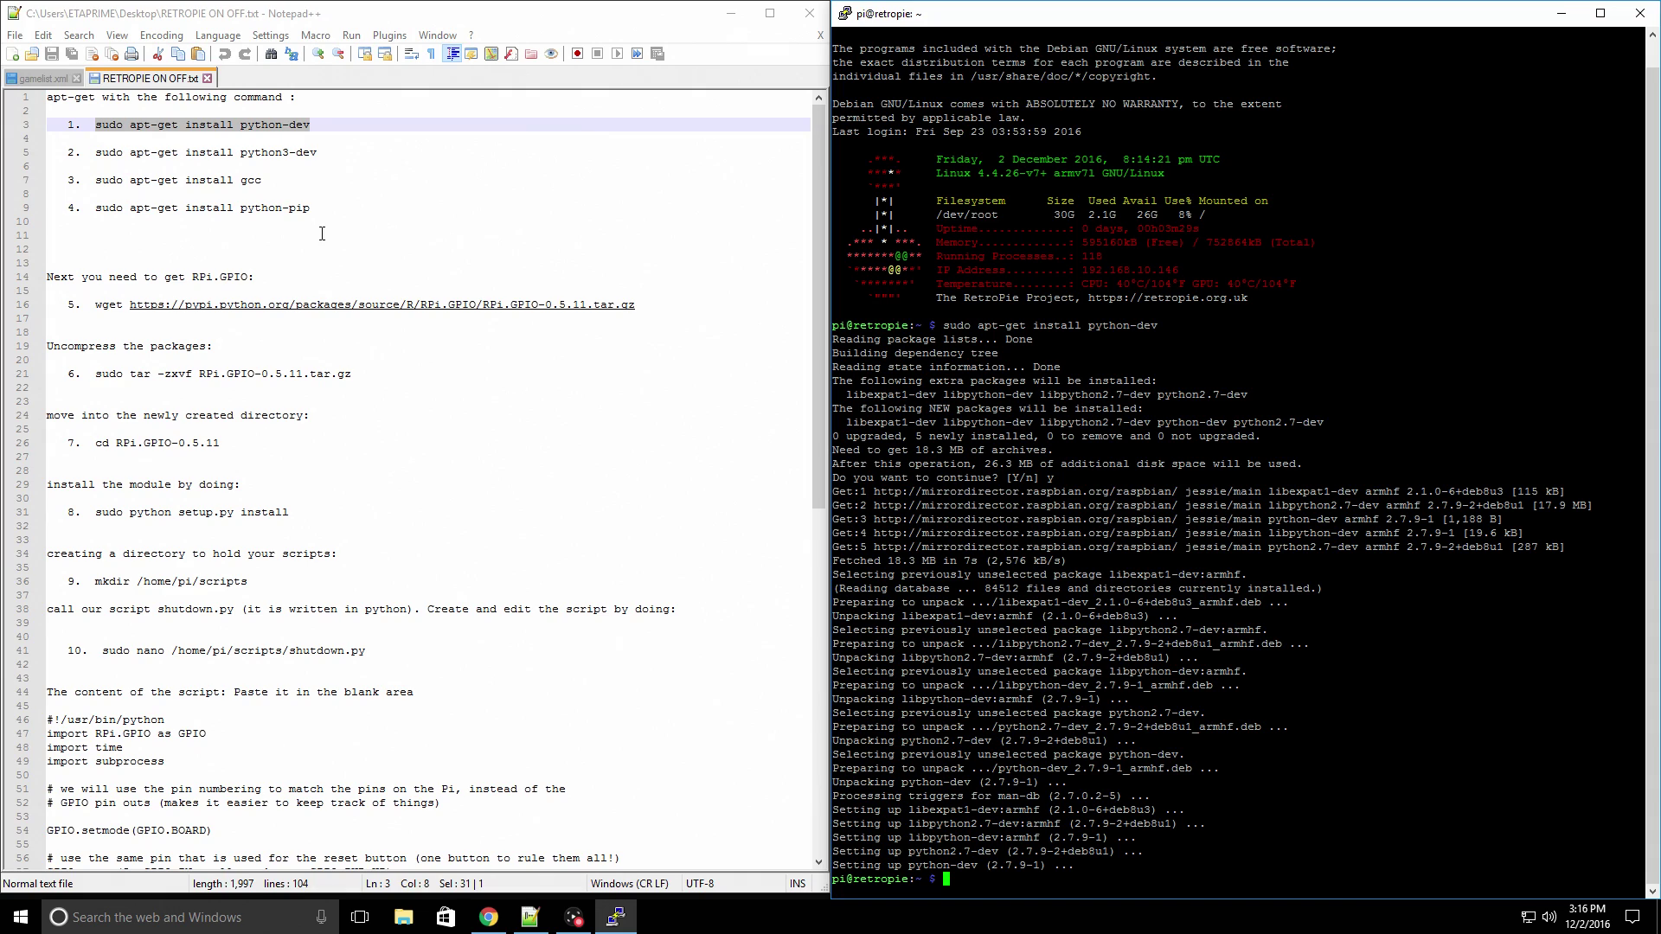
drag(97, 152, 320, 153)
- Copy 'sudo apt-get install python3-dev' from line 5, run it in PuTTY, and confirm with y
right_click(319, 153)
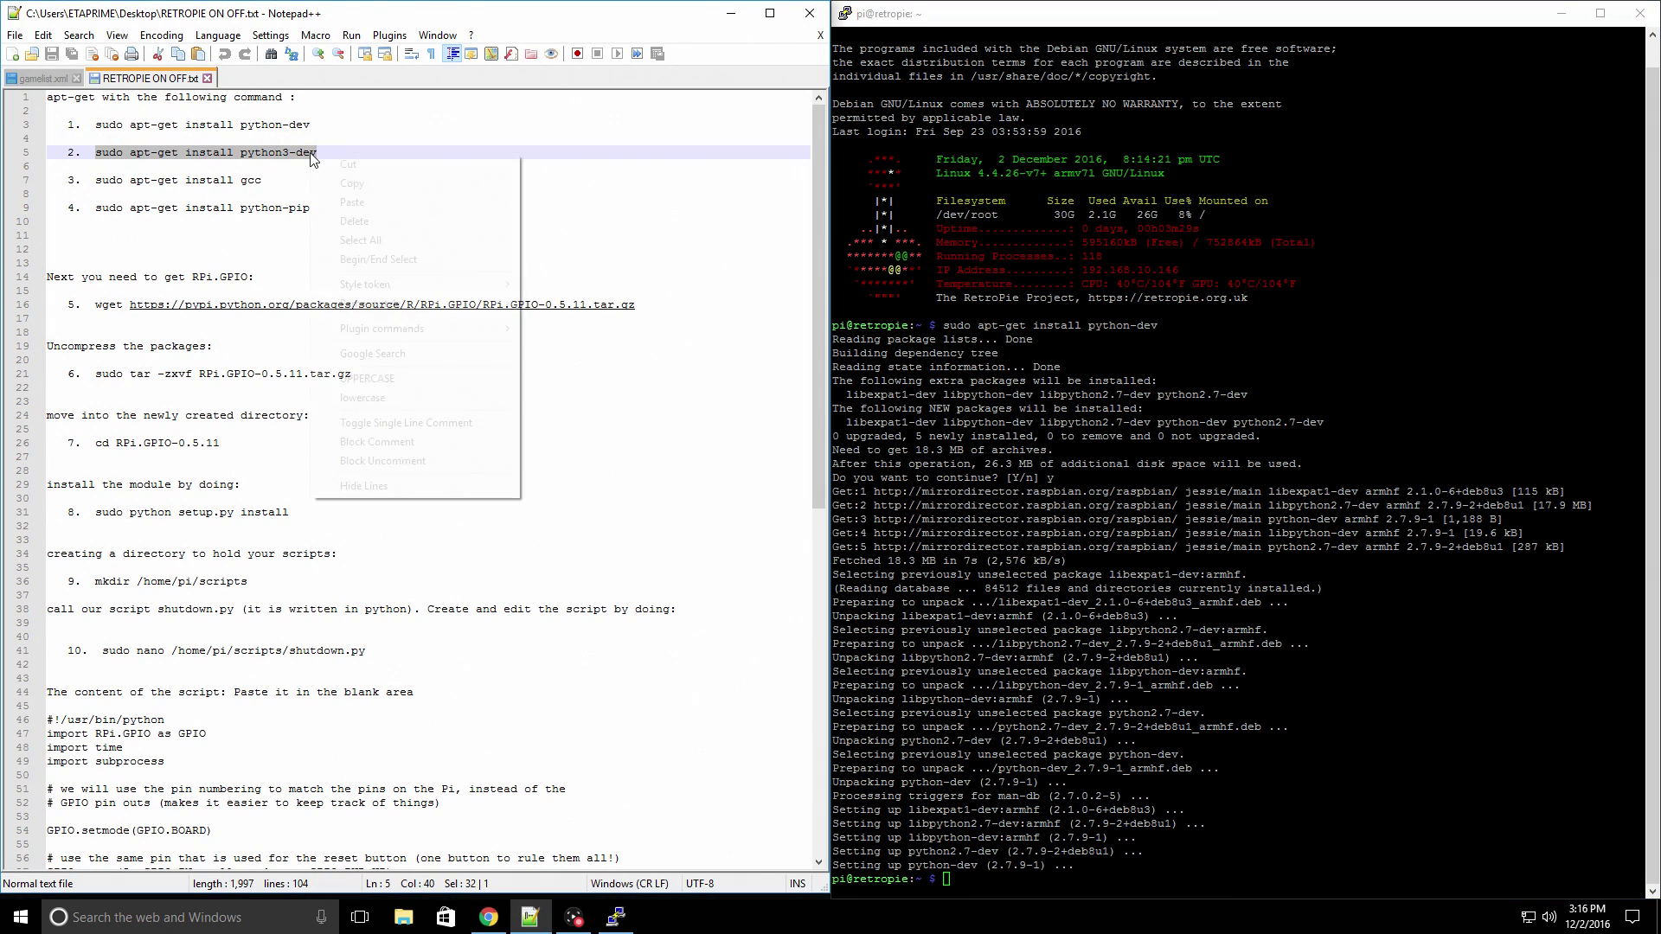
click(363, 184)
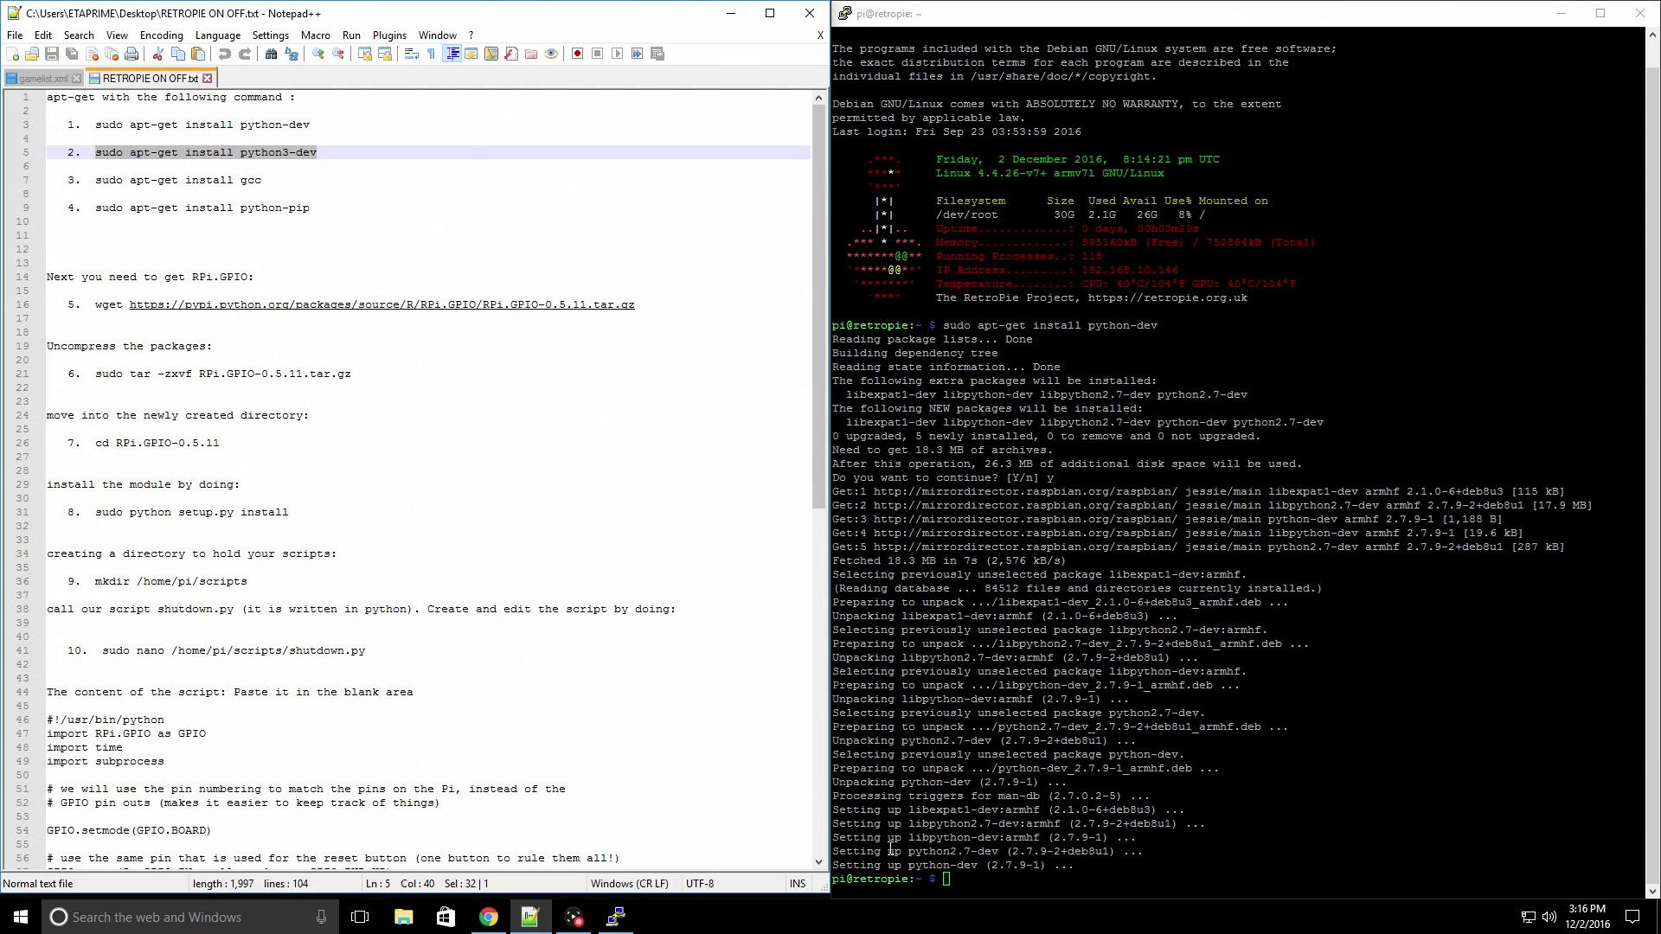
right_click(963, 876)
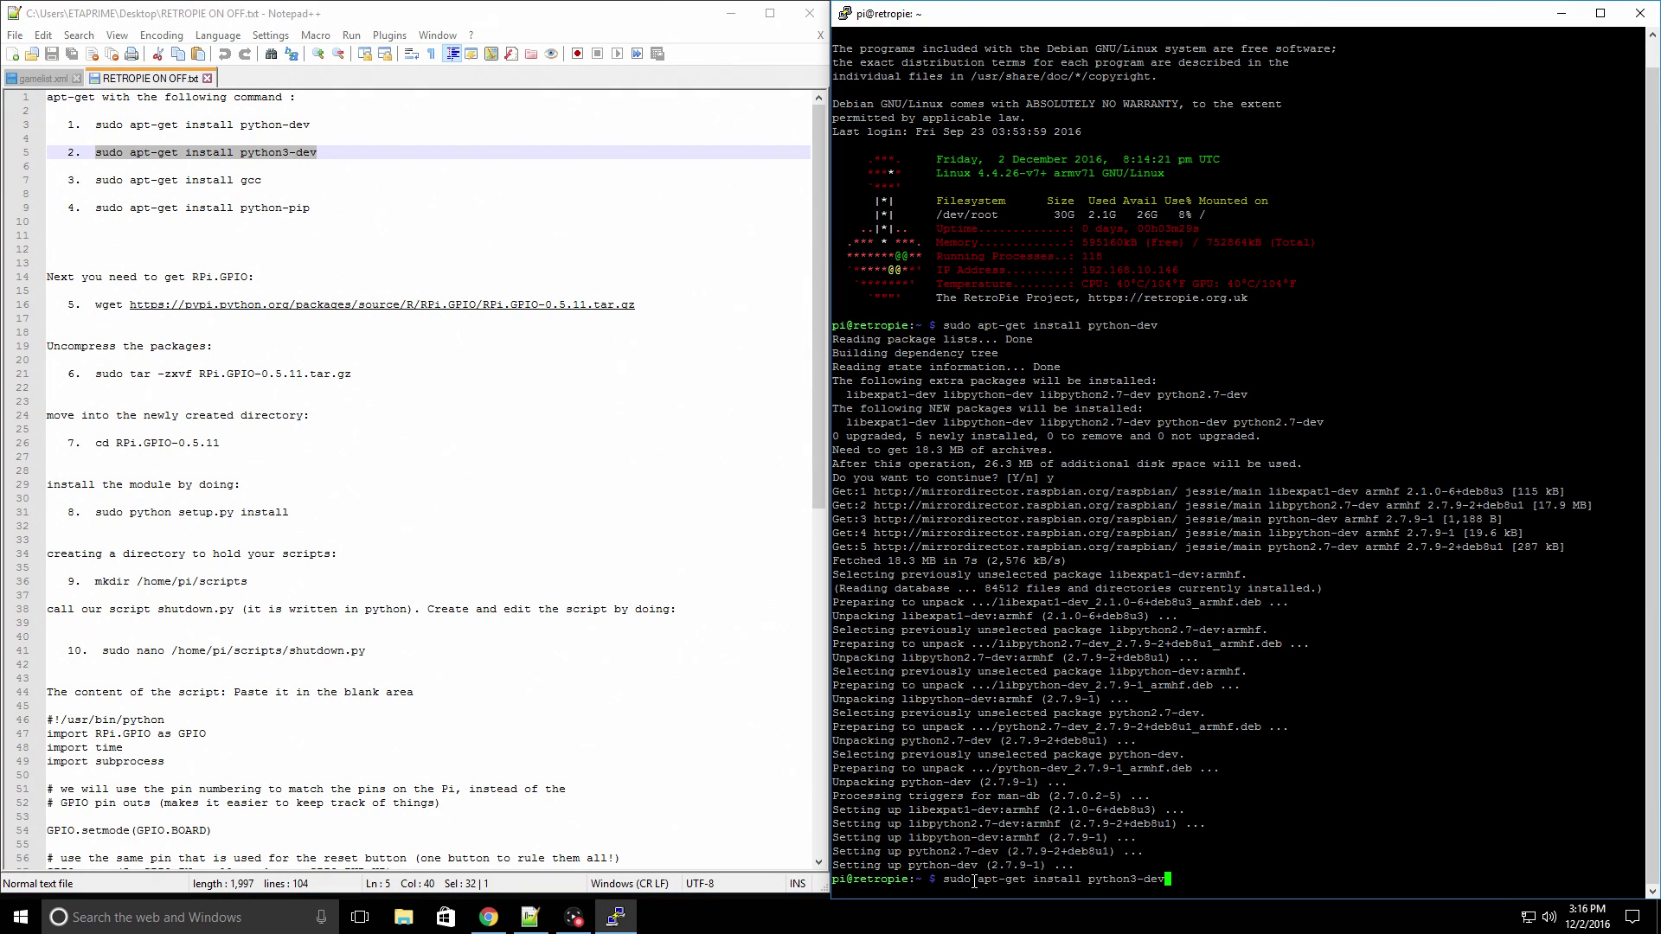
key(Return)
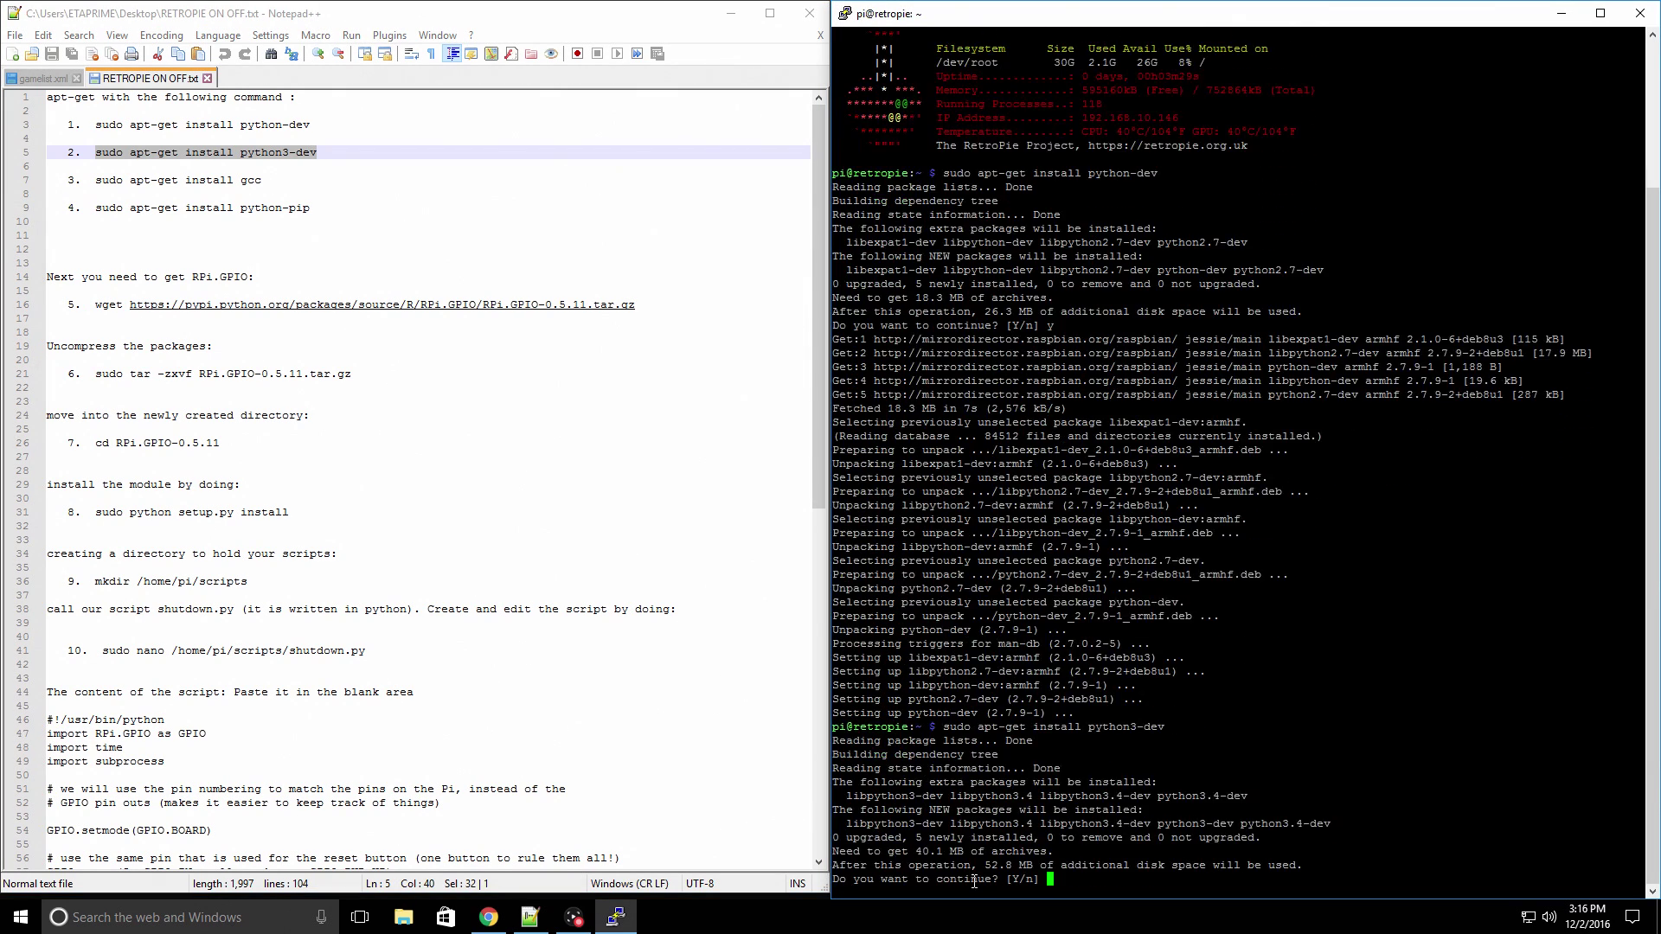
text(y)
key(Return)
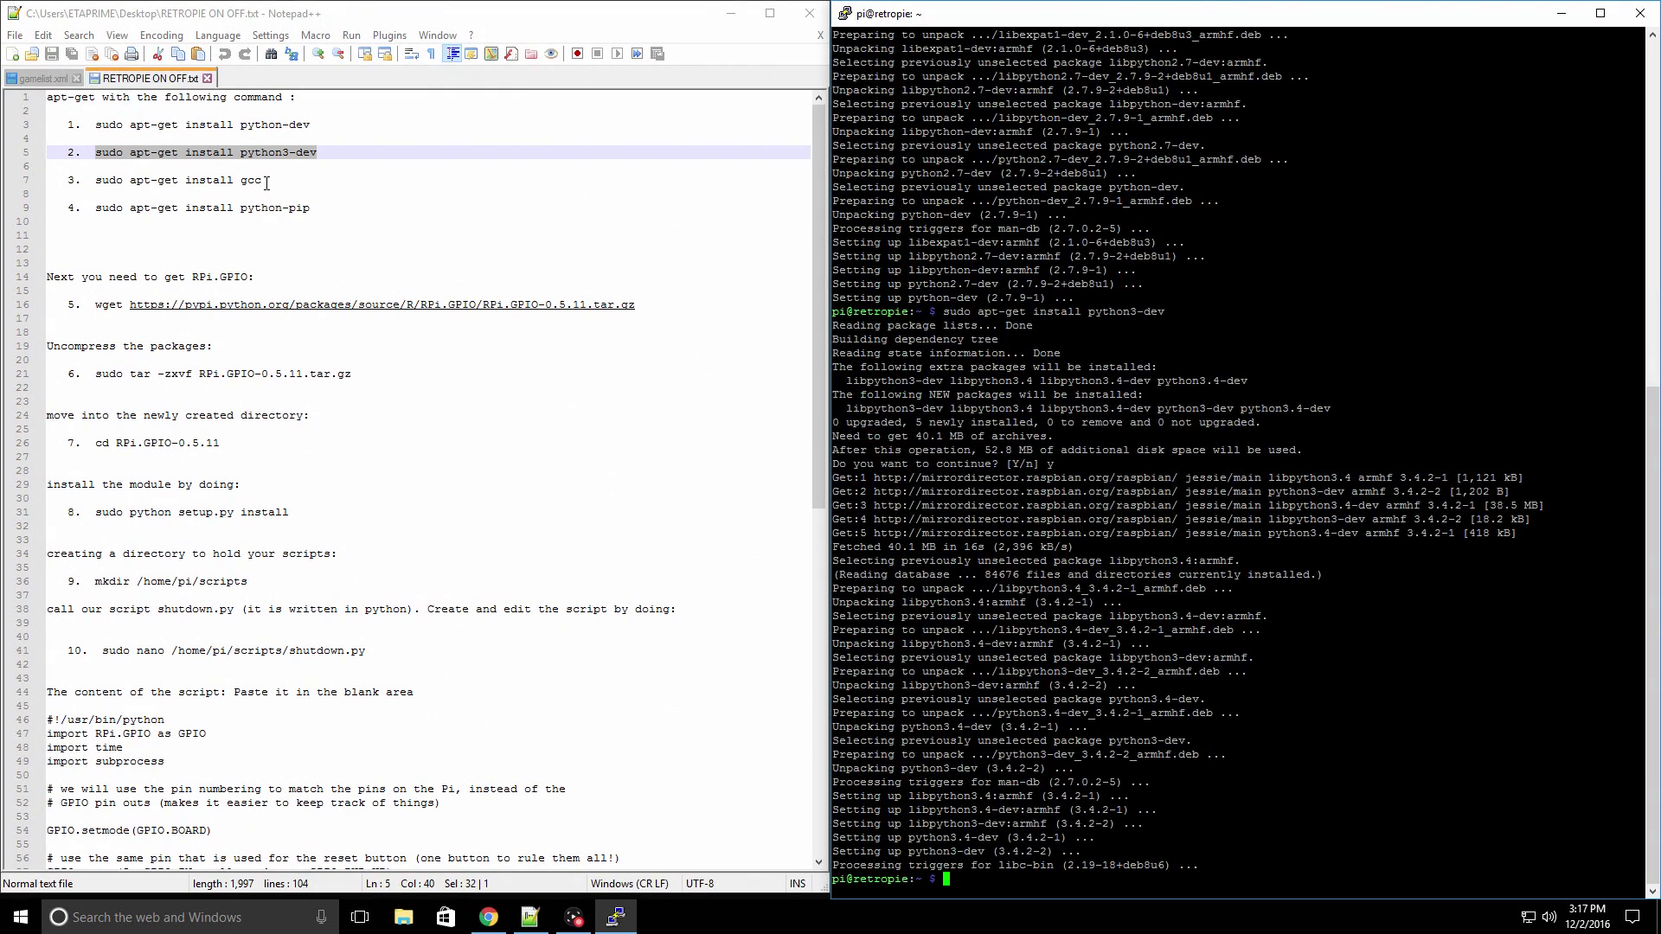
- Copy line 7's 'sudo apt-get install gcc' into PuTTY and run it
drag(267, 183, 97, 183)
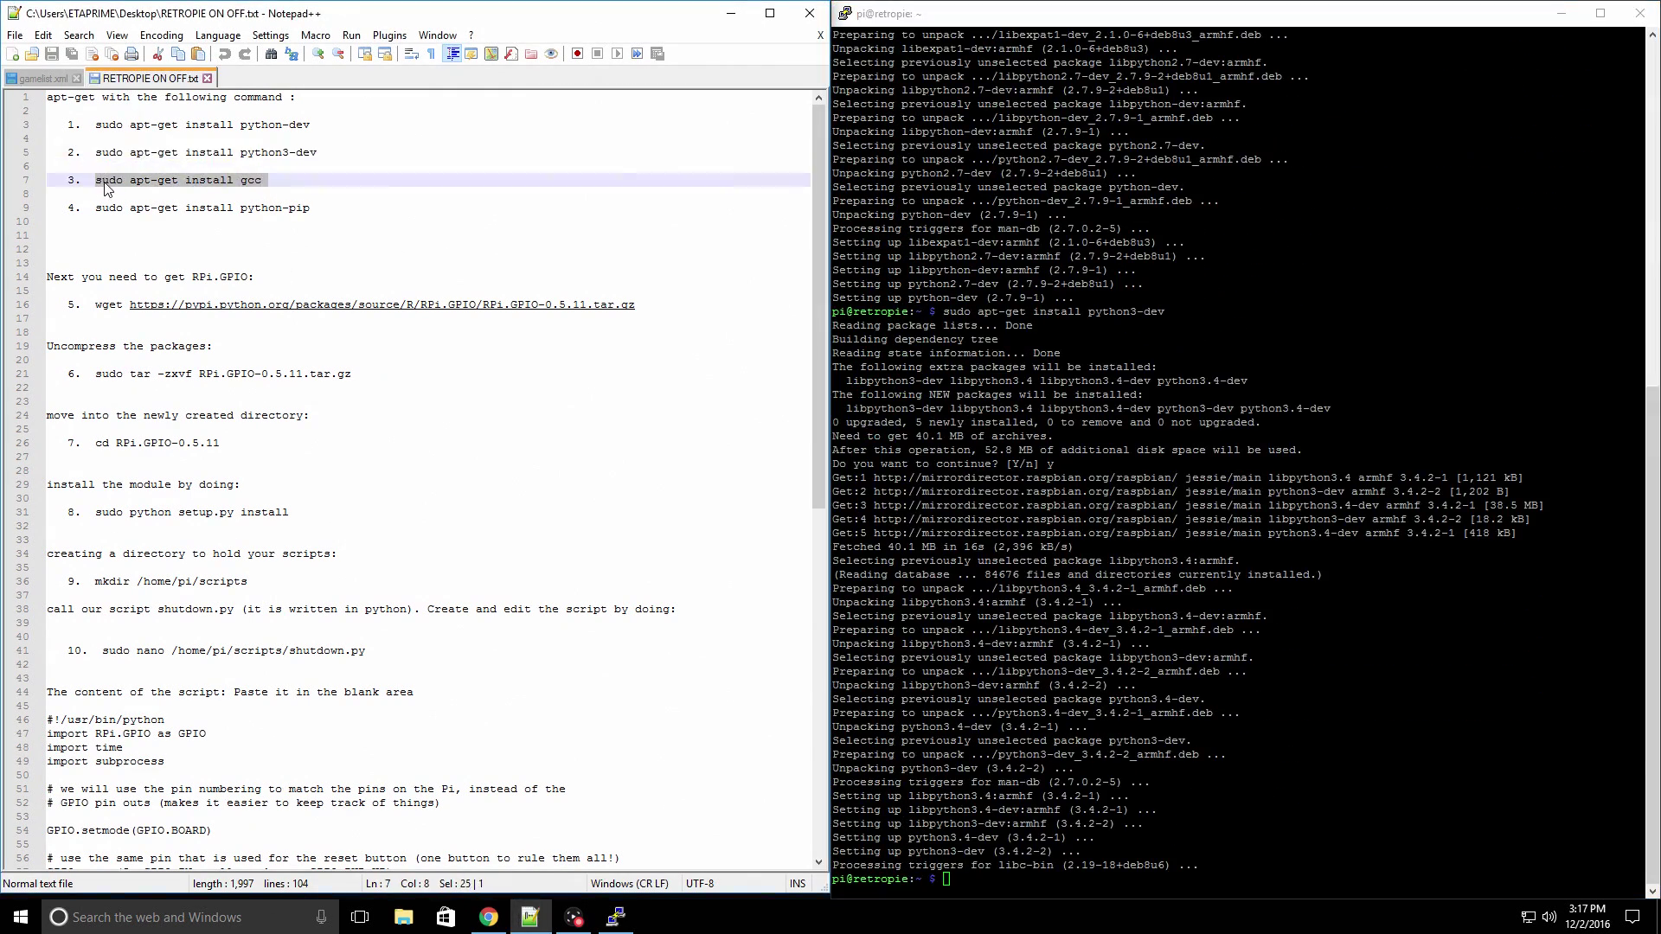
right_click(105, 184)
click(163, 217)
right_click(964, 889)
key(Return)
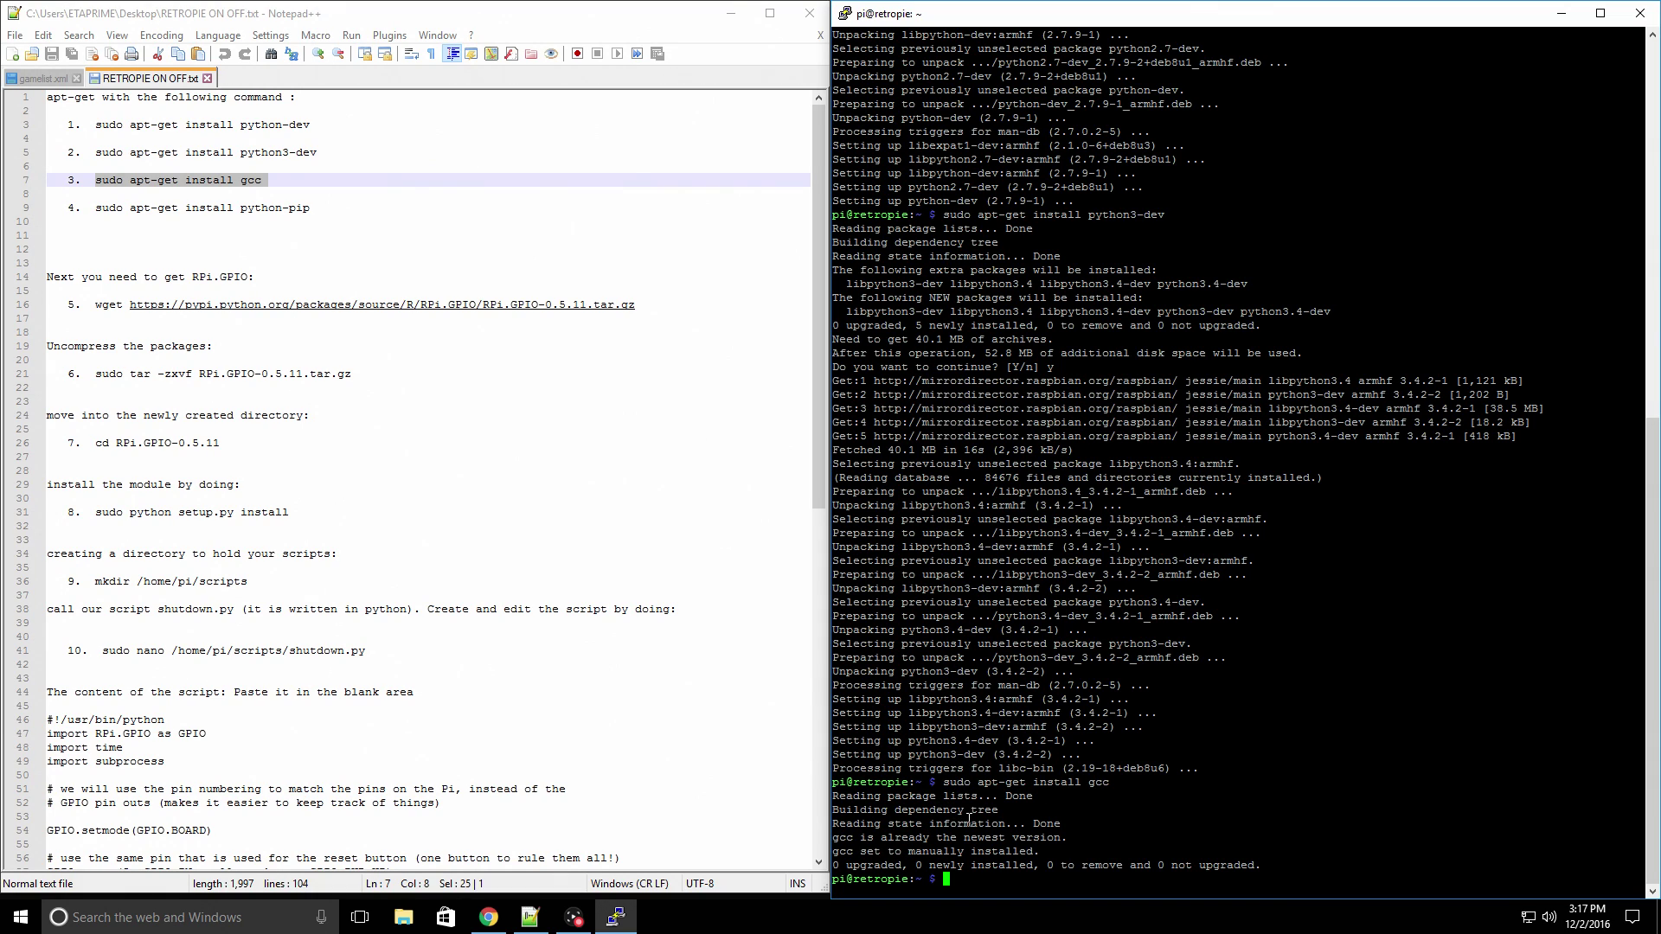
- Run 'sudo apt-get install python-pip' from line 9 in PuTTY, confirming with y
drag(95, 208, 307, 213)
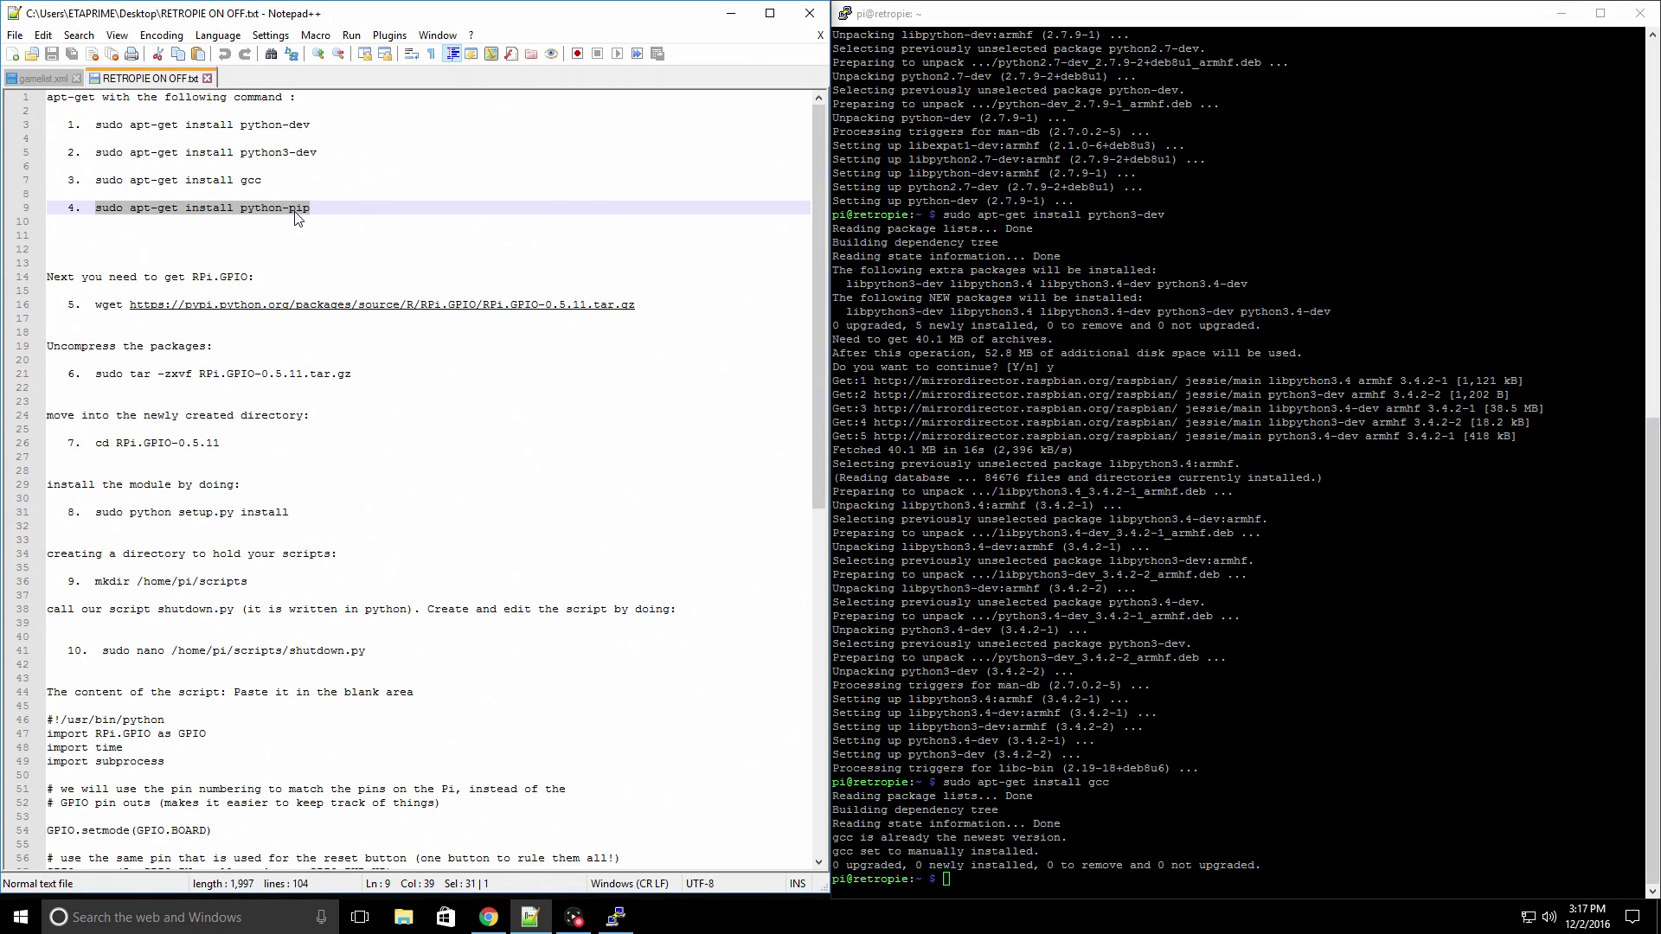
right_click(294, 208)
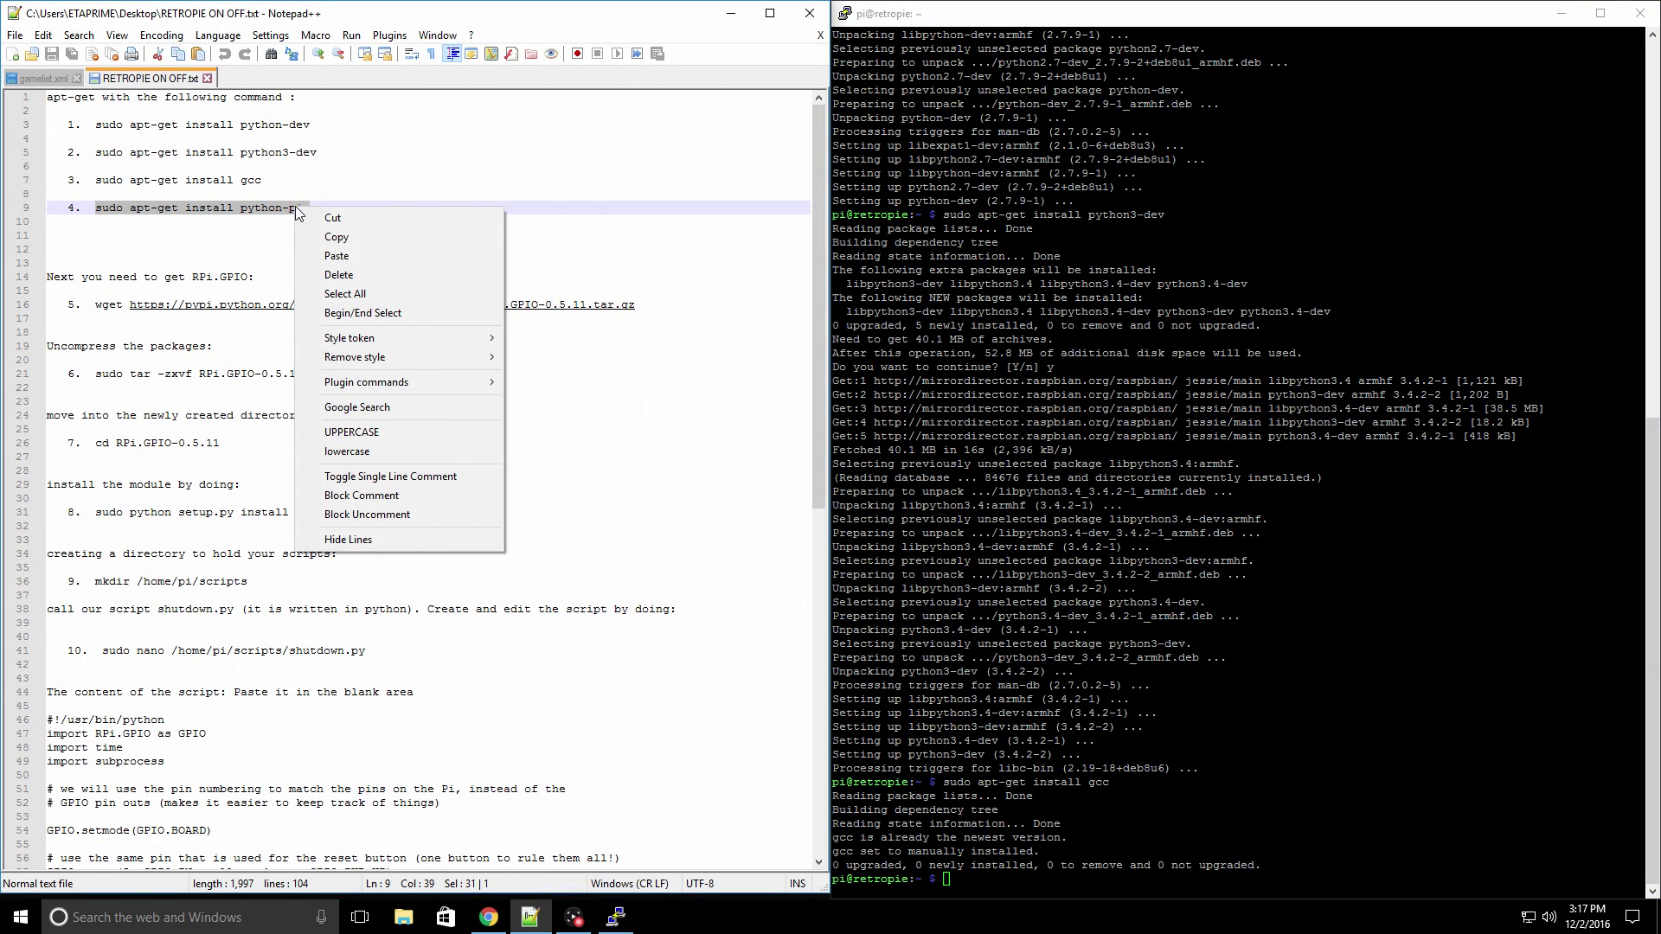
click(379, 236)
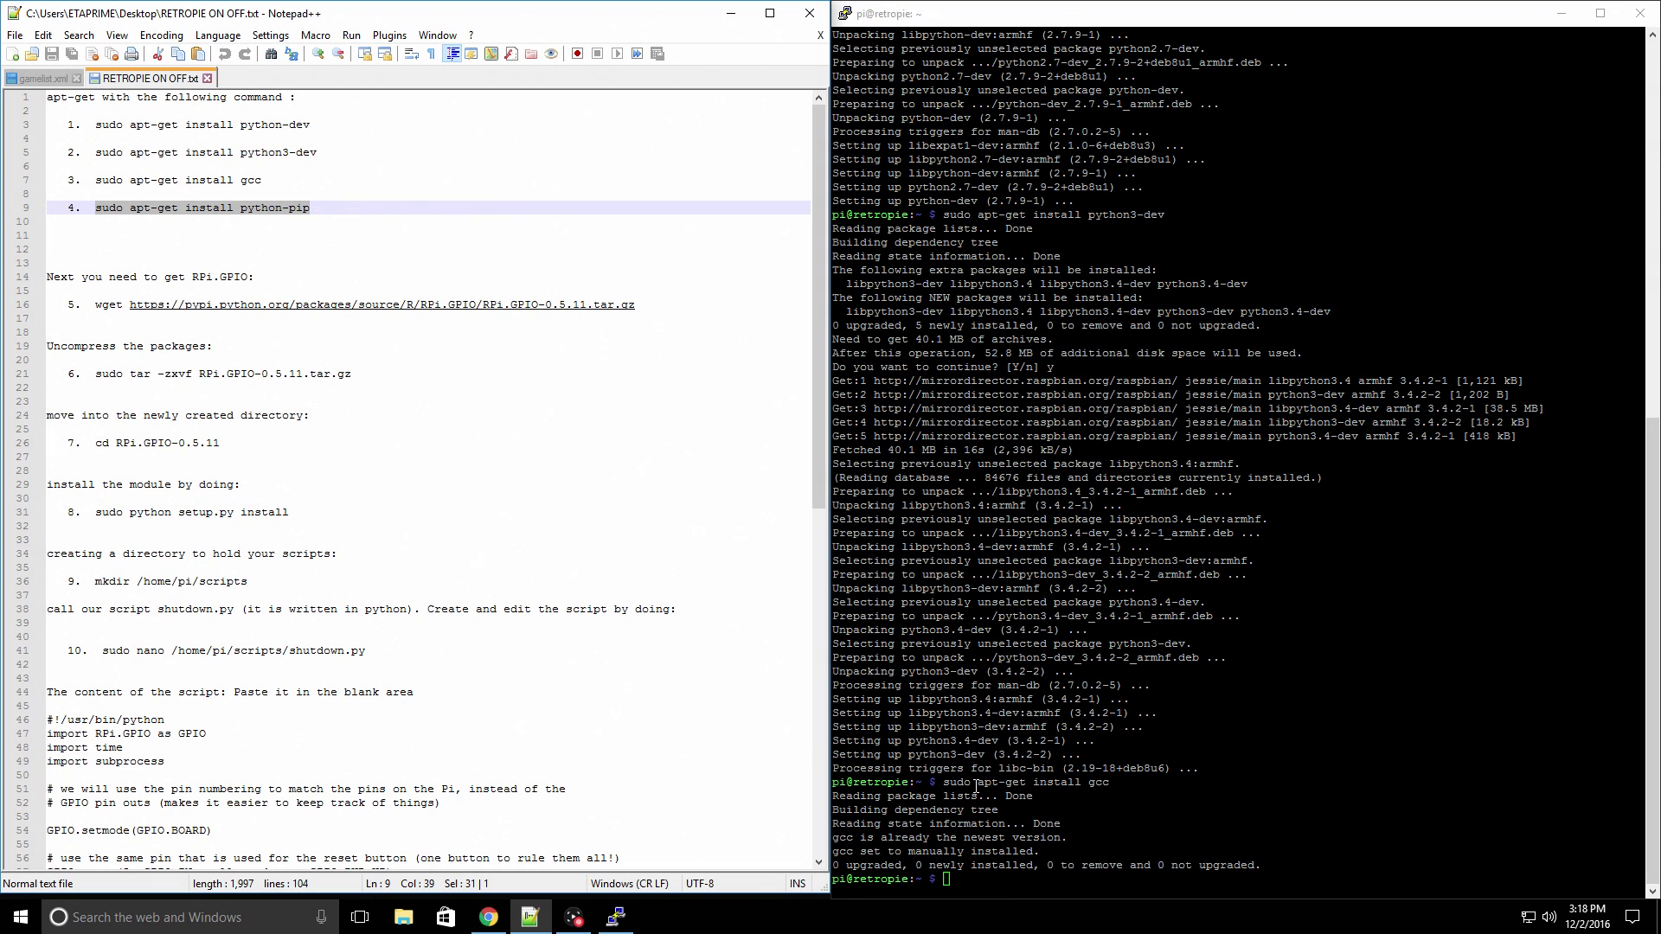
right_click(967, 878)
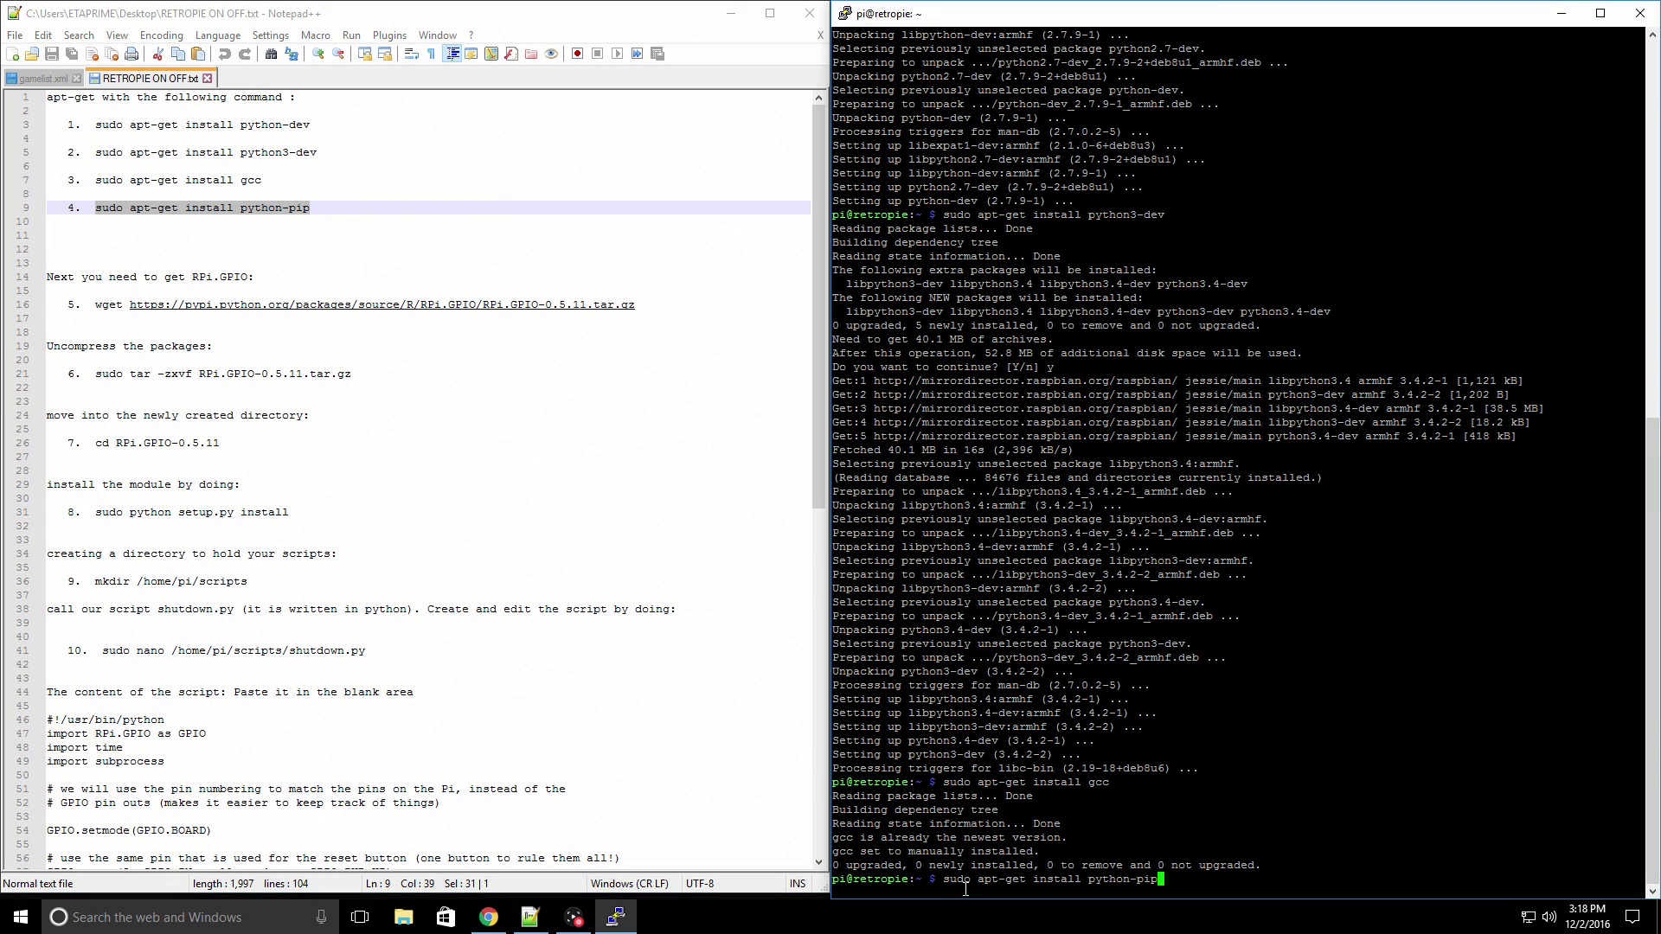
key(Return)
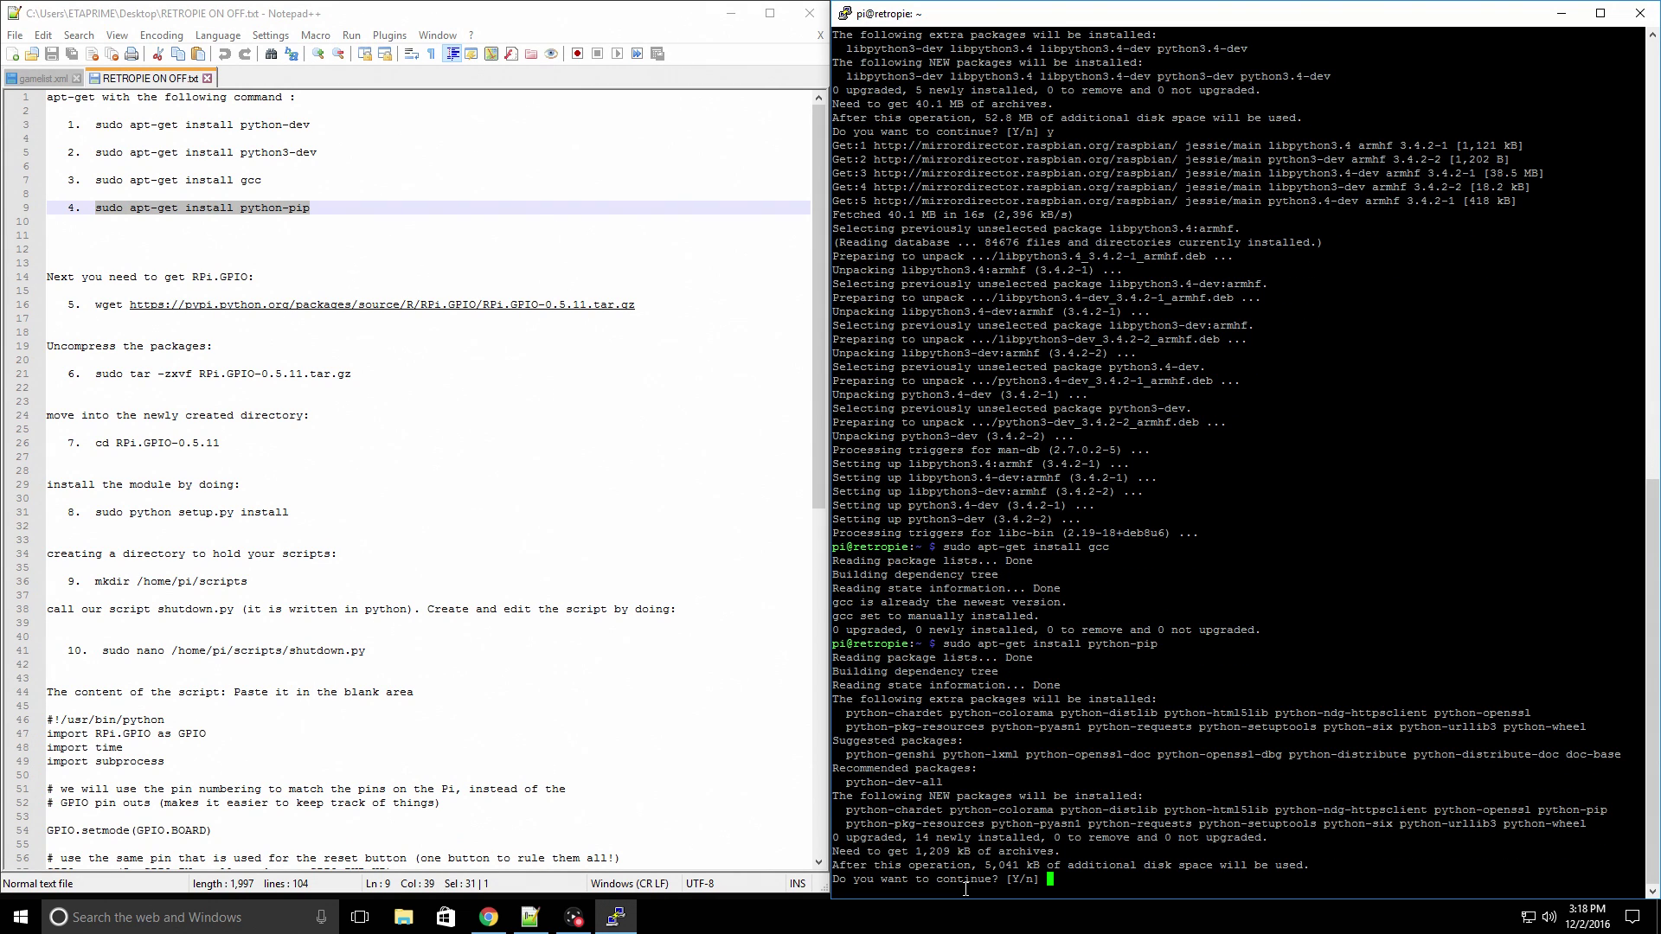
text(y)
key(Return)
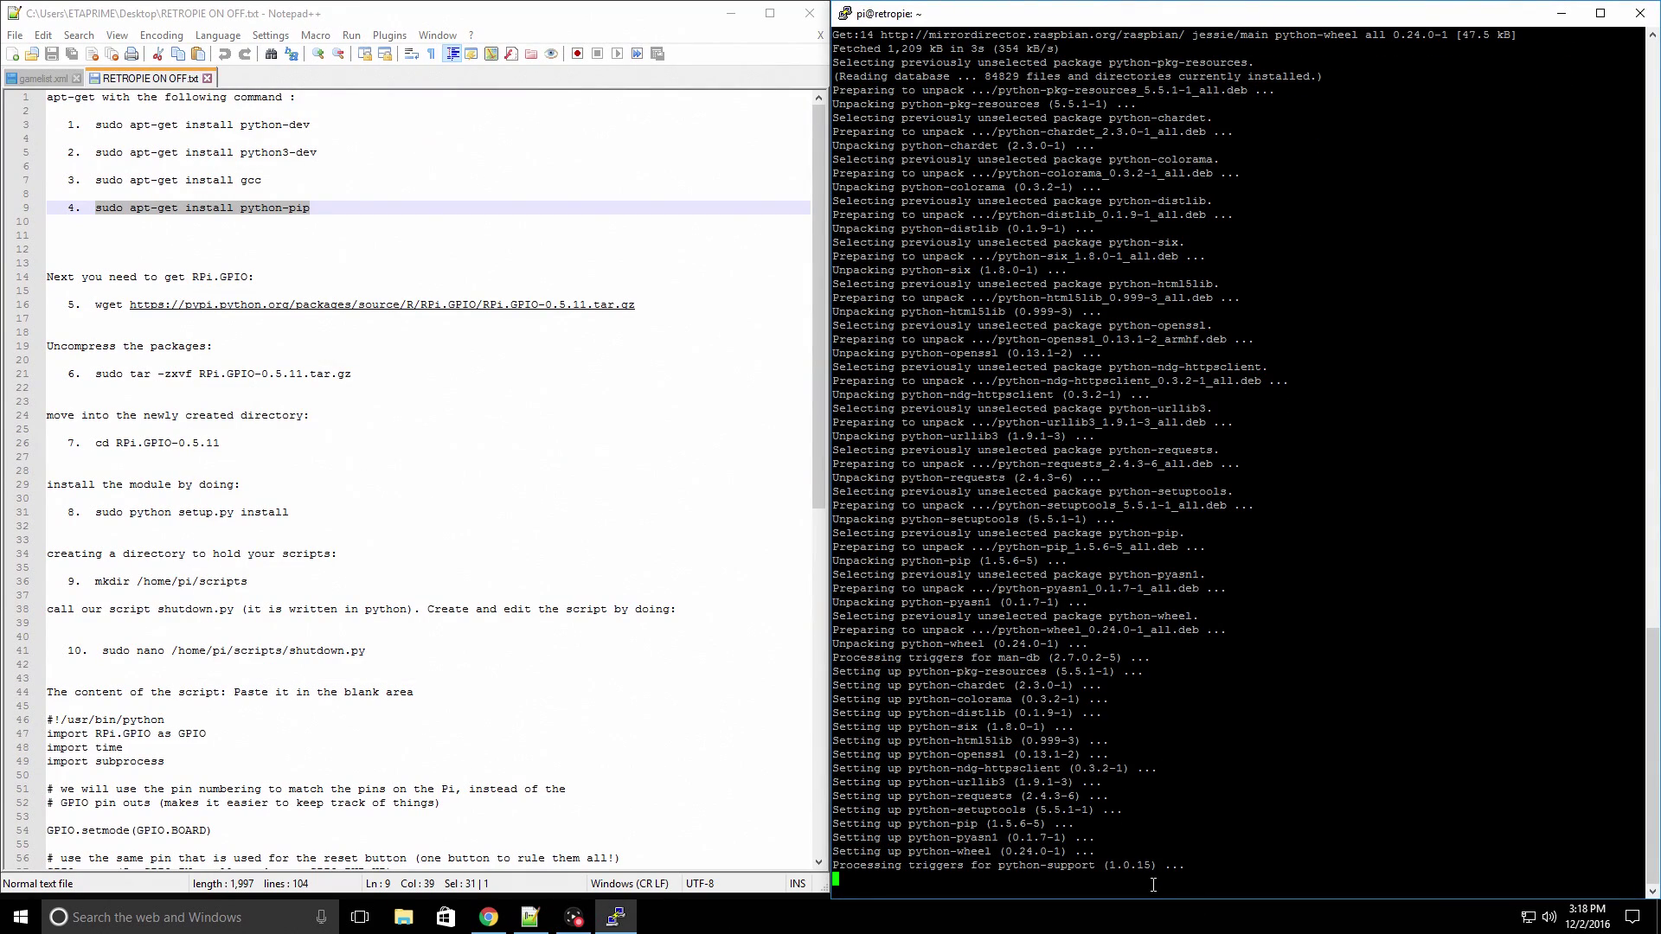
- Download RPi.GPIO-0.5.11.tar.gz on the Pi using the wget command from line 16
click(97, 303)
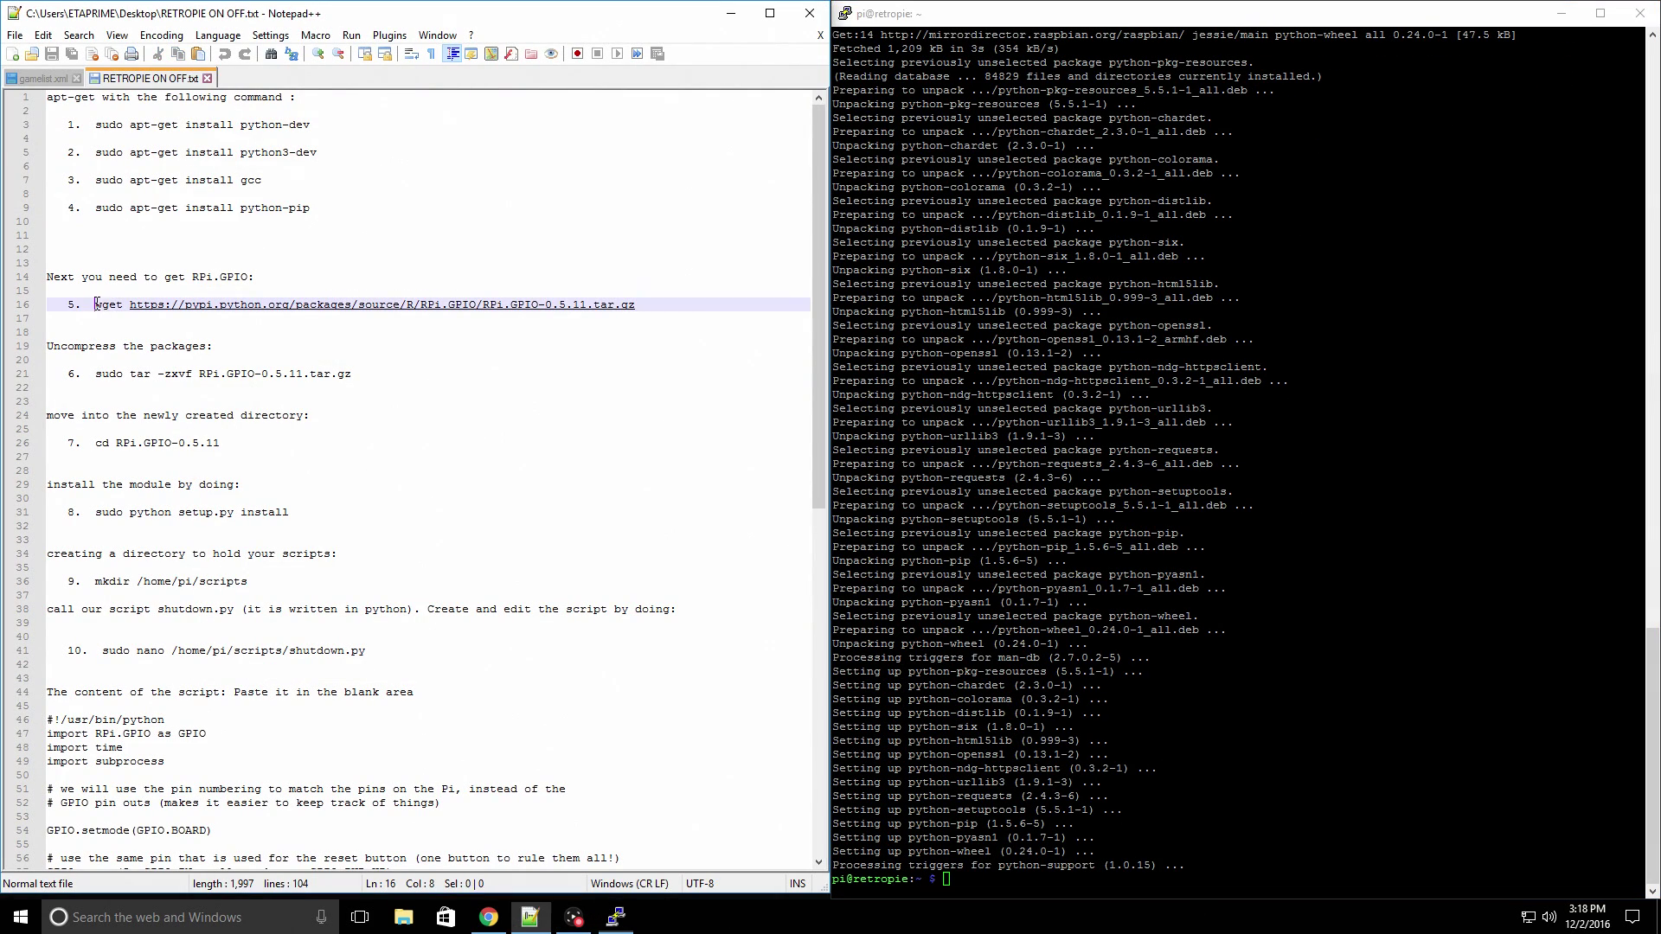
drag(97, 303, 636, 305)
right_click(621, 308)
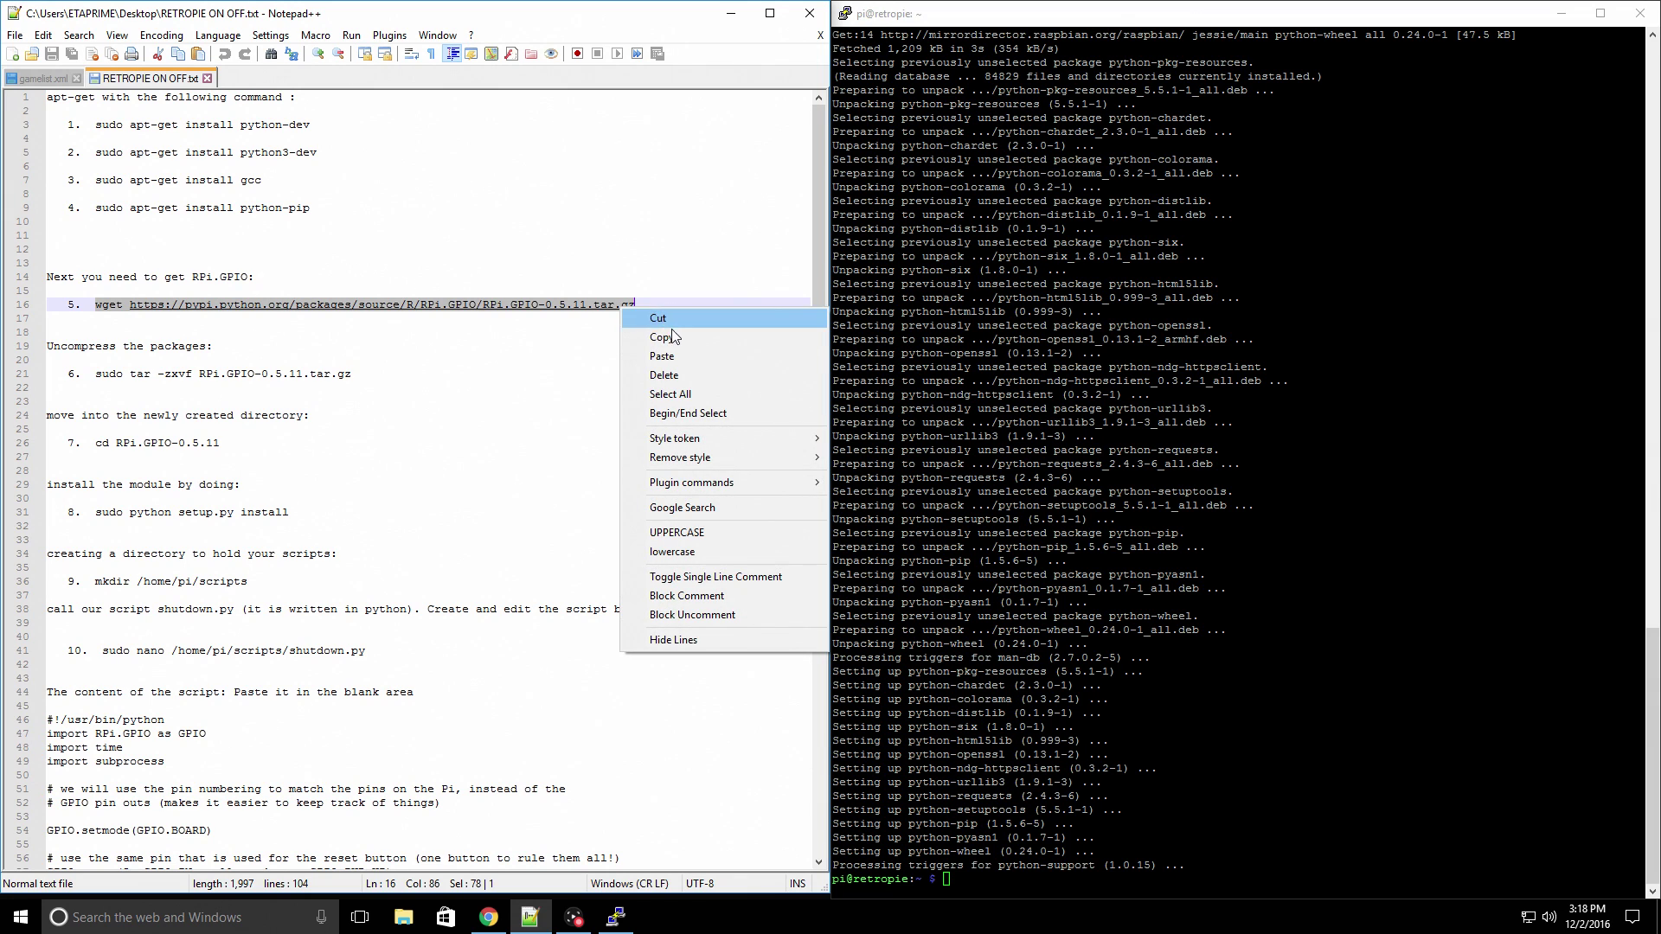
click(674, 336)
right_click(948, 882)
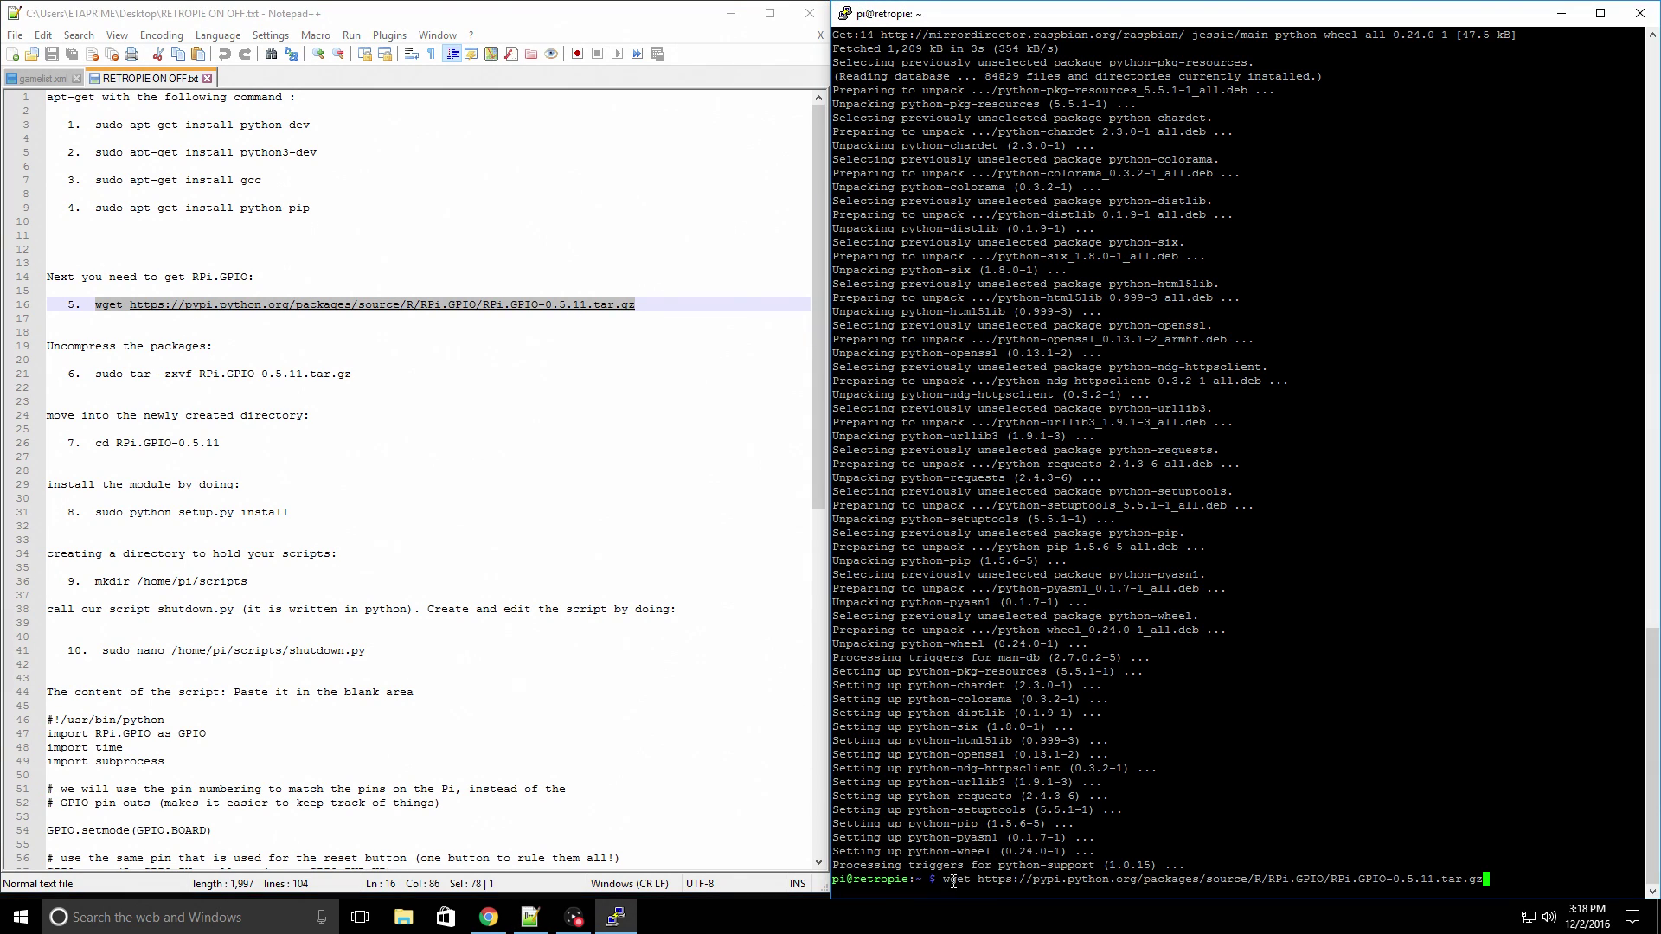
key(Return)
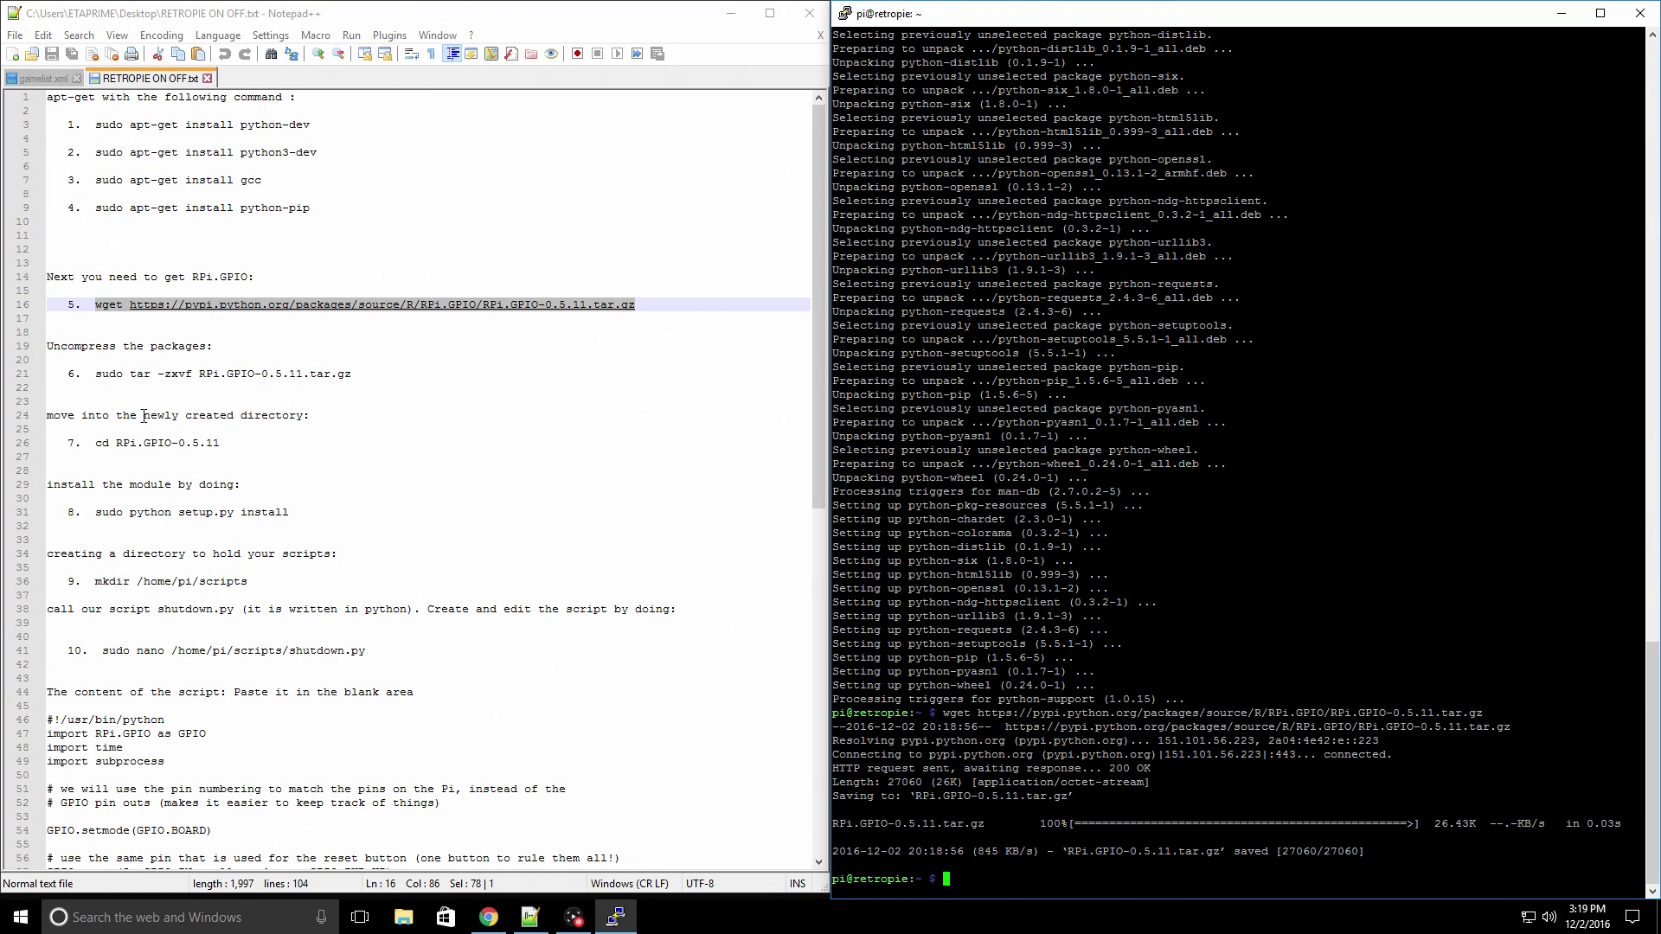
- Extract the archive with 'sudo tar -zxvf RPi.GPIO-0.5.11.tar.gz' from line 21
drag(101, 374, 353, 379)
right_click(342, 372)
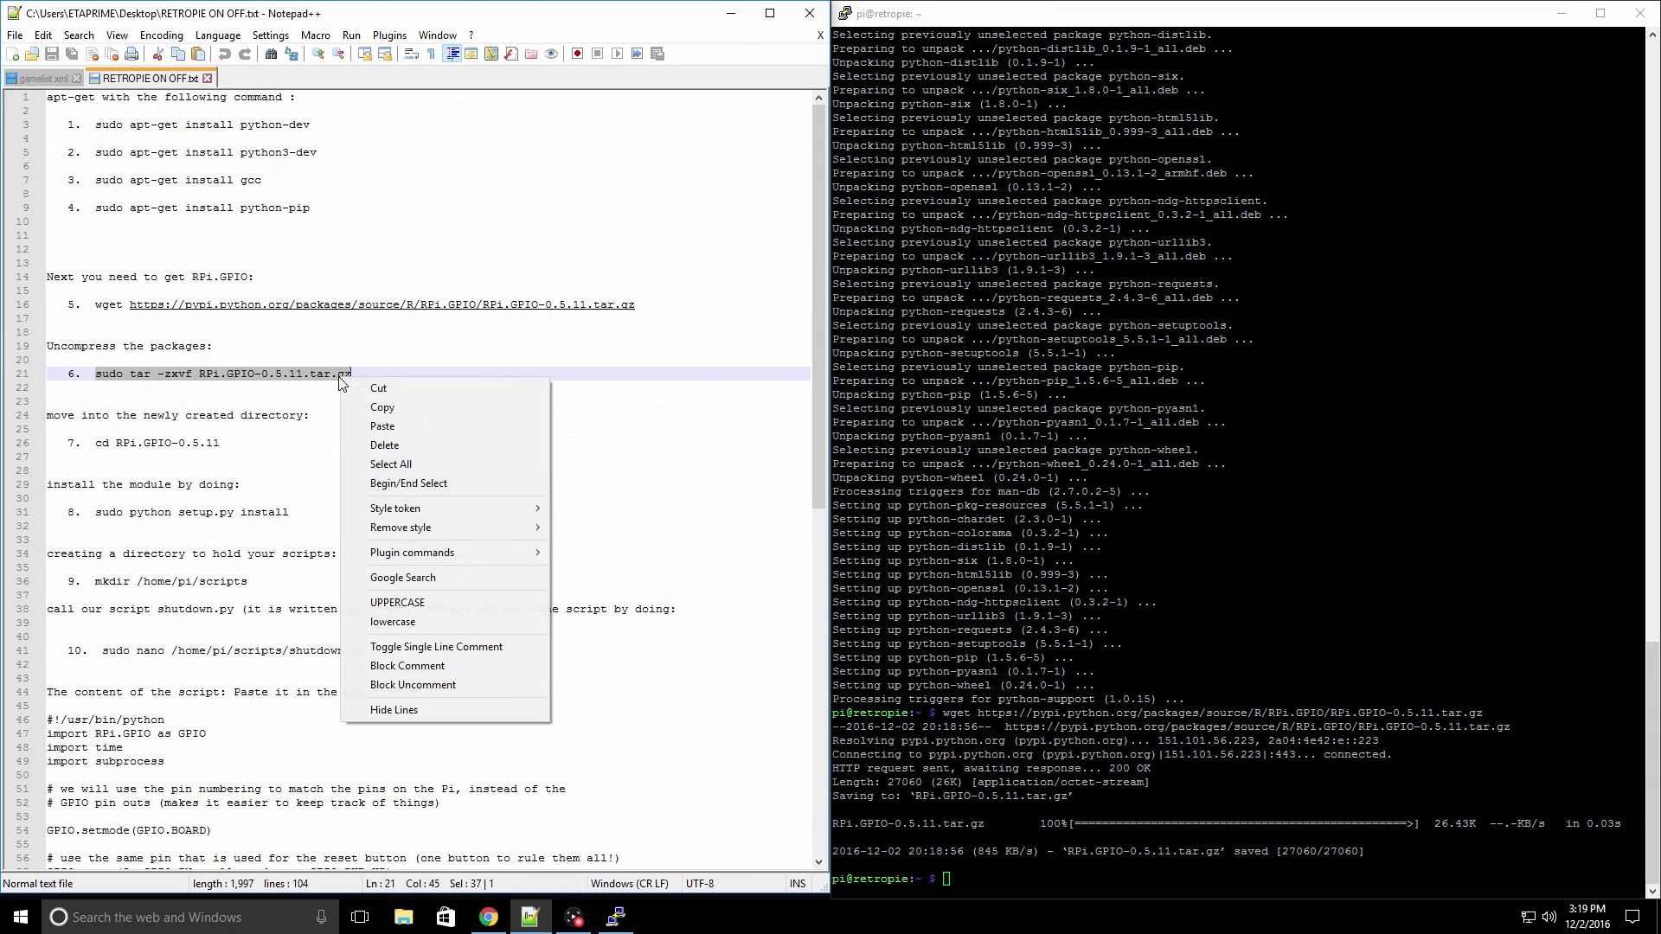
click(383, 407)
right_click(955, 887)
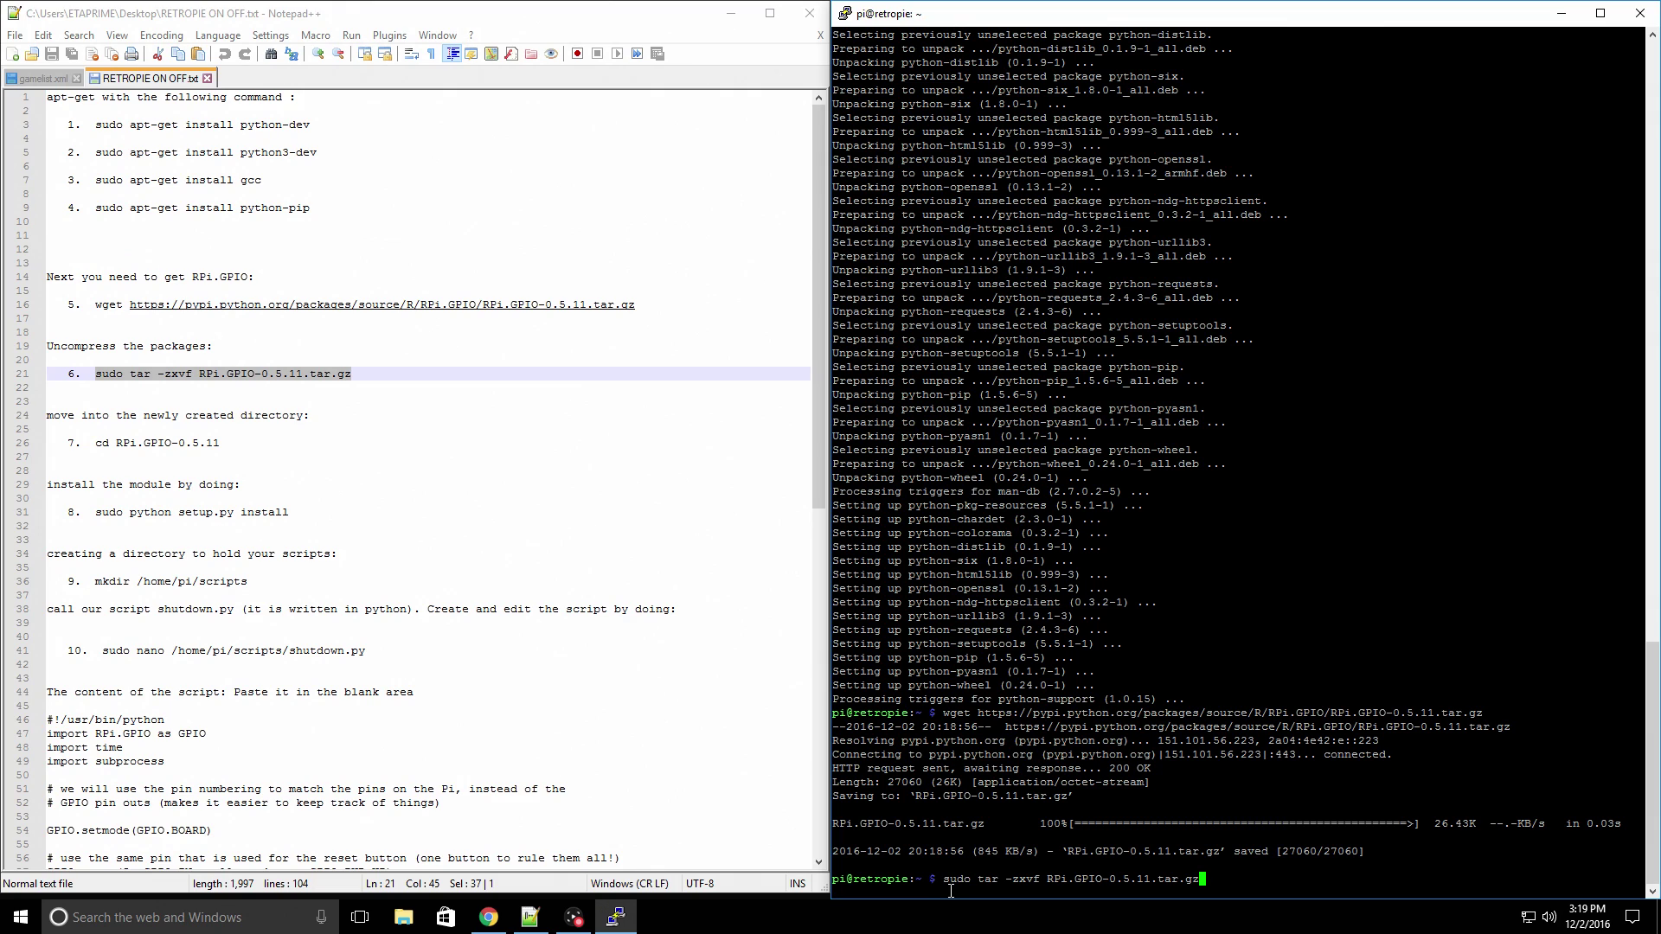
key(Return)
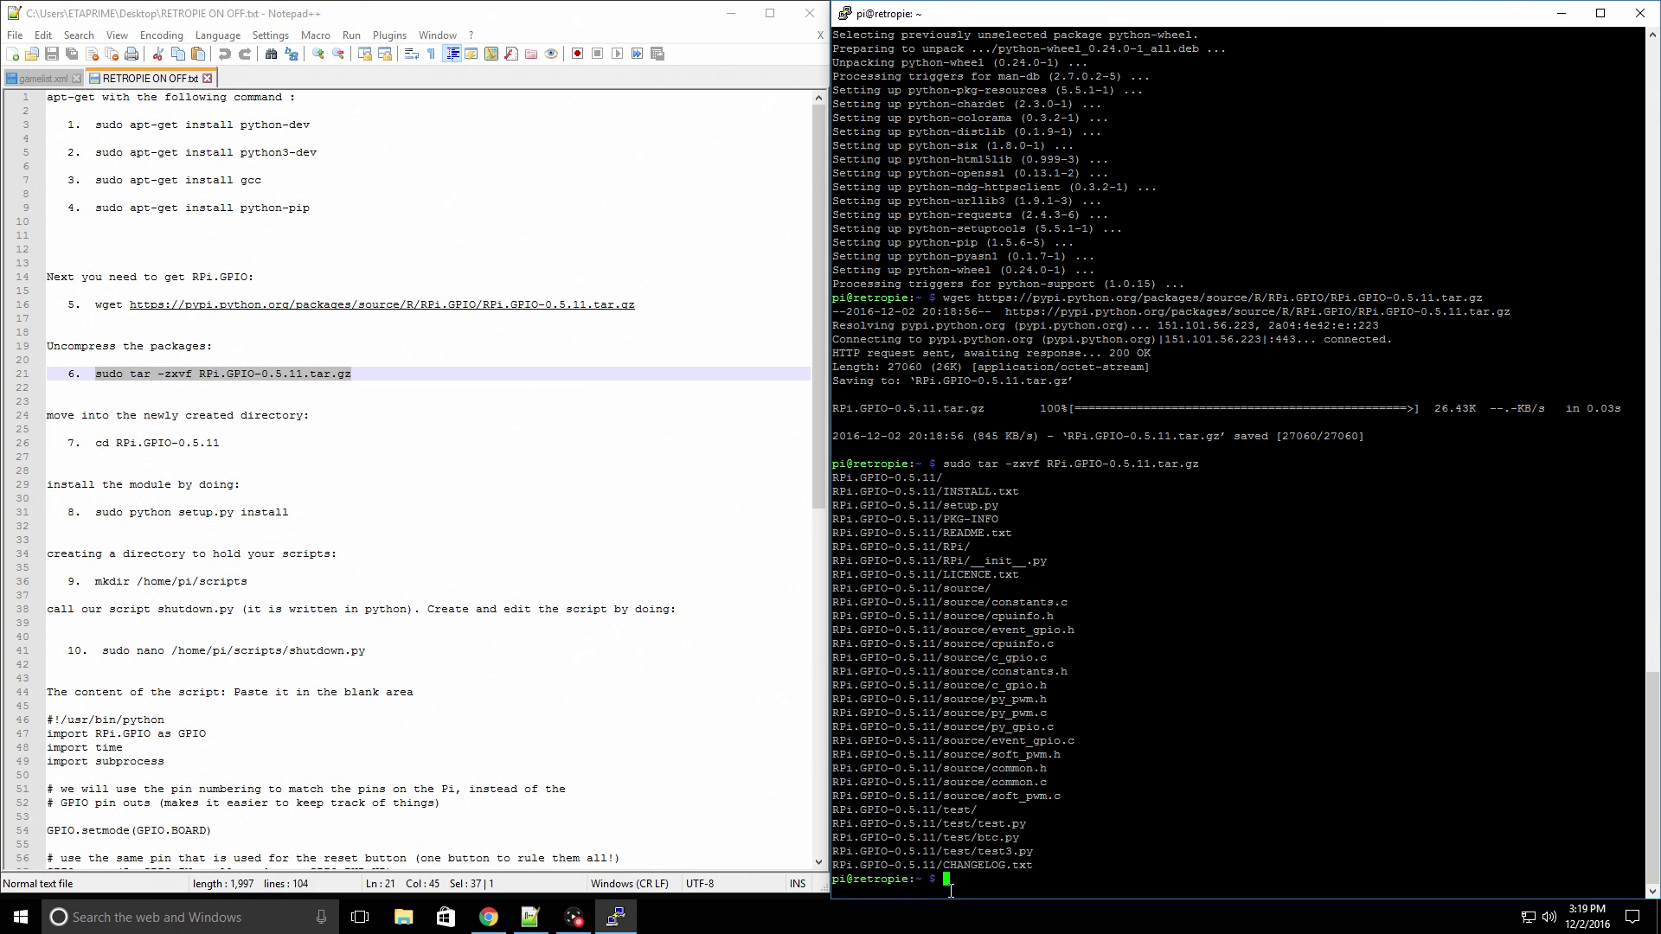
- Change into the RPi.GPIO-0.5.11 directory with the cd command from line 26
click(98, 442)
drag(96, 442, 221, 443)
right_click(212, 451)
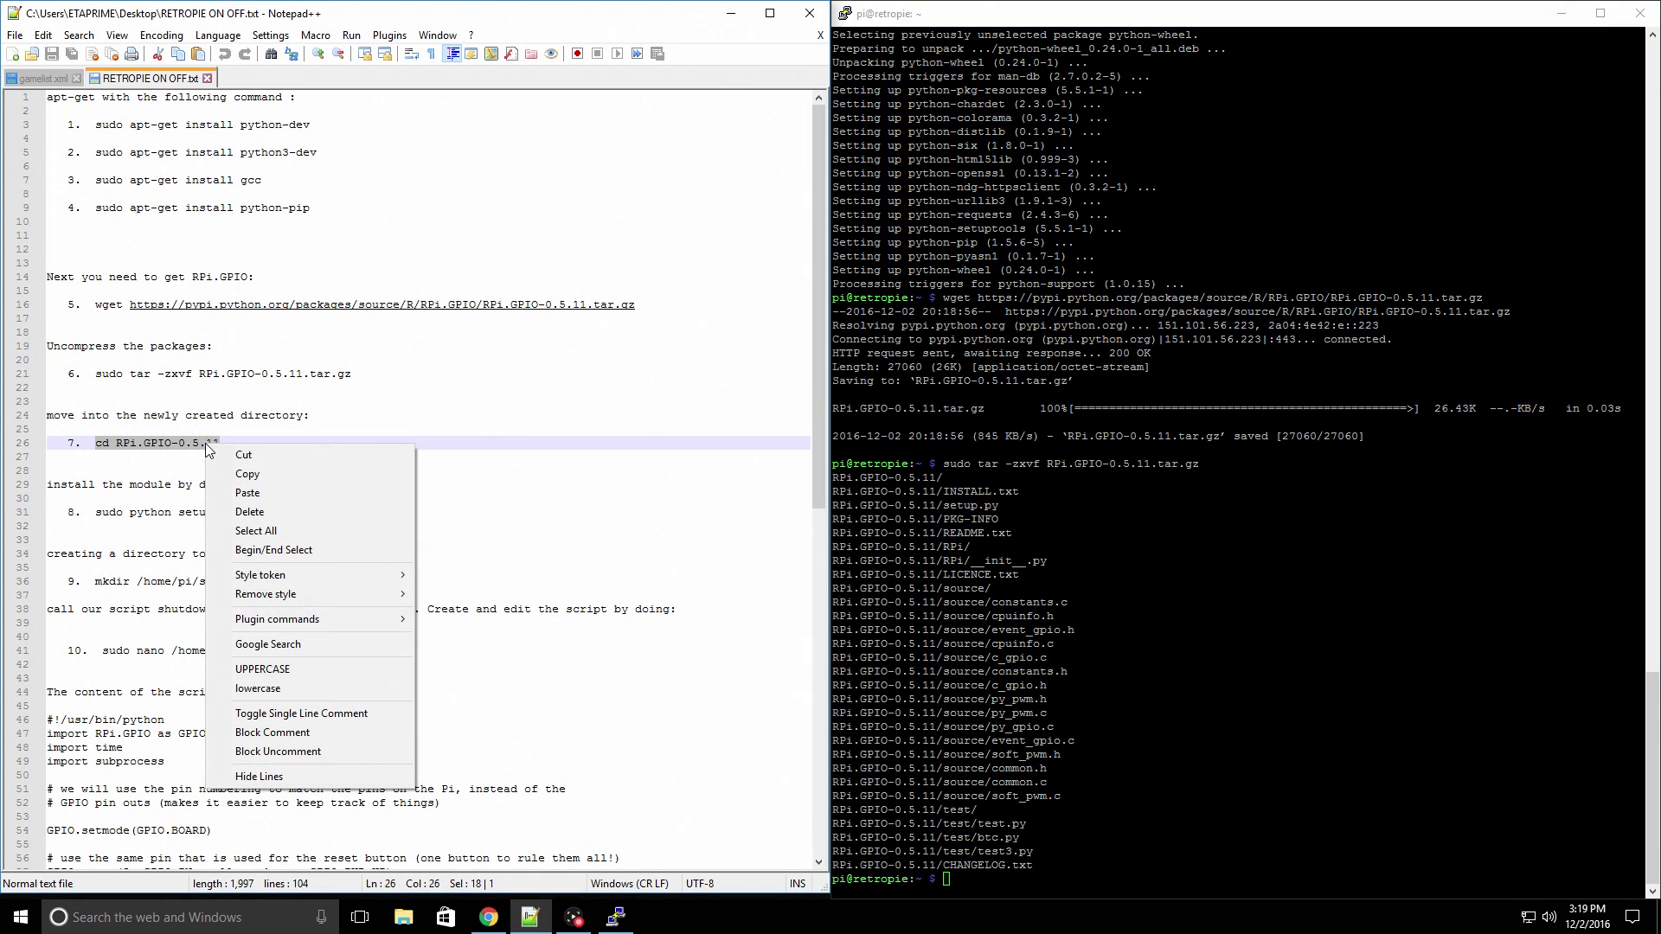
click(252, 468)
right_click(977, 861)
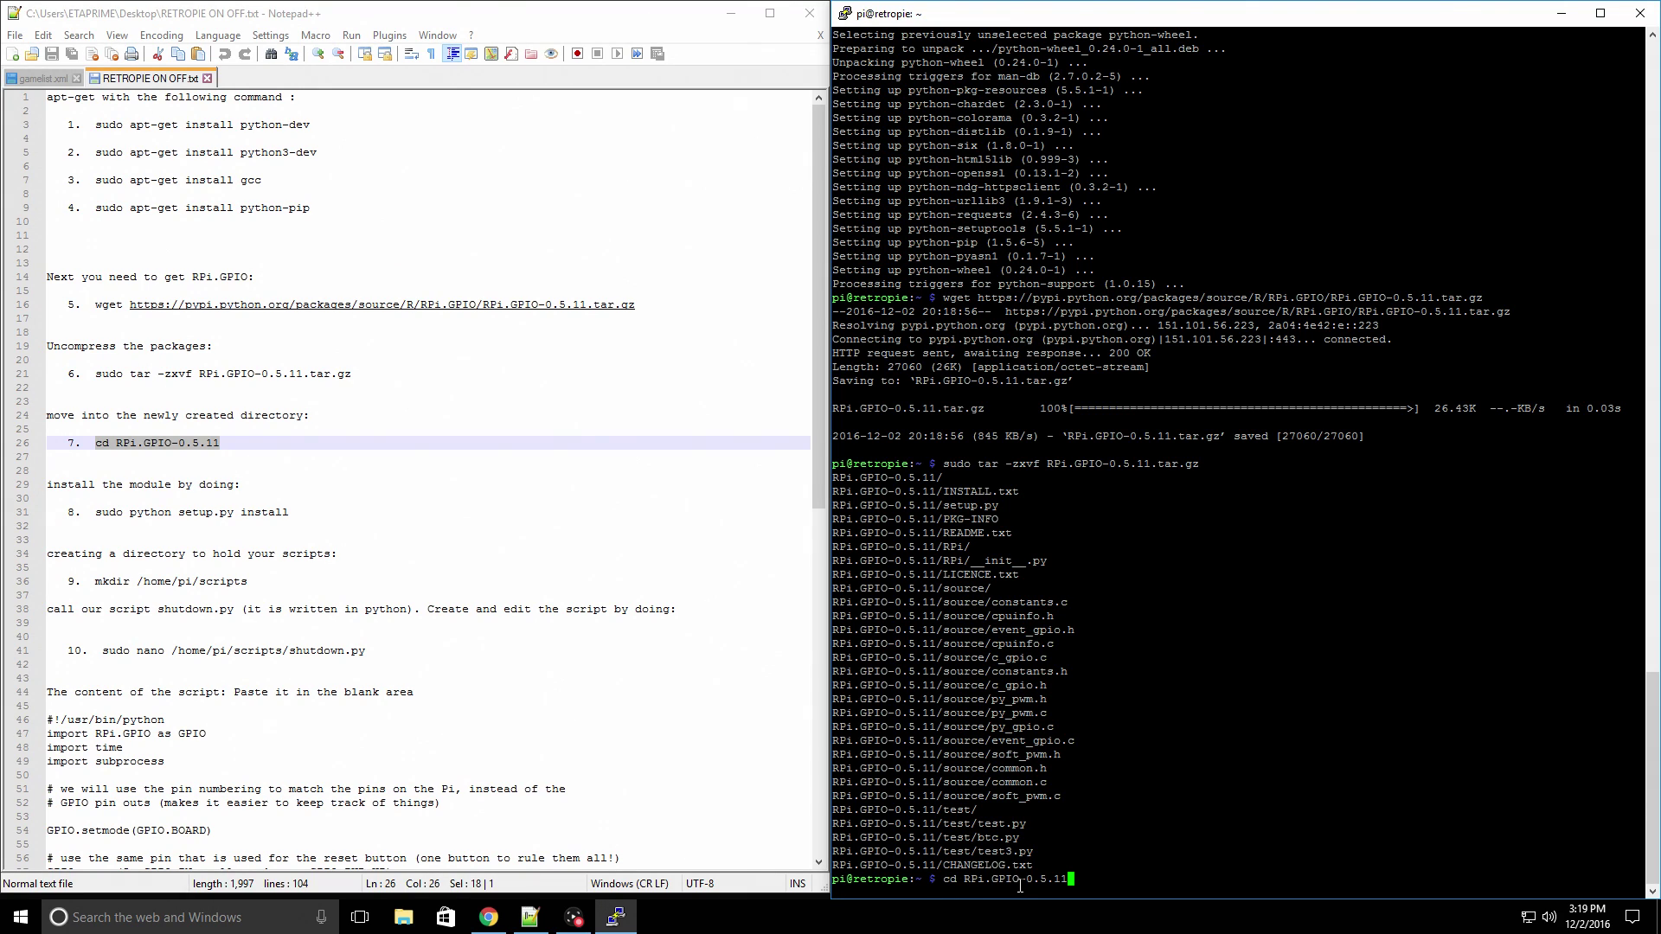
key(Return)
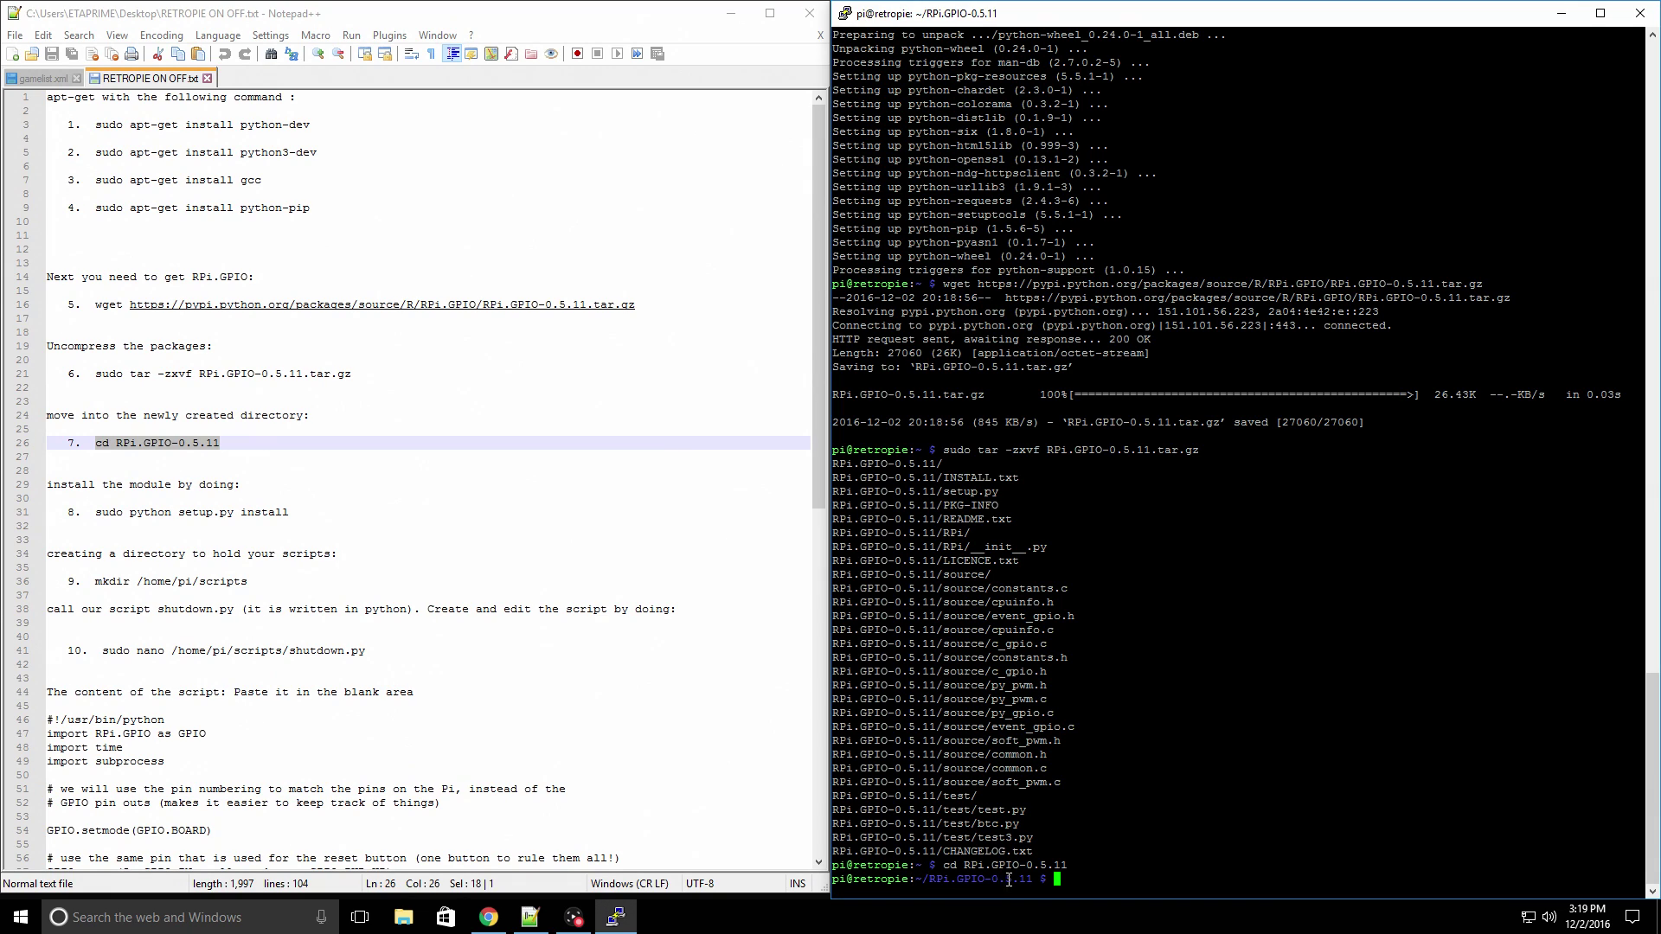
- Run 'sudo python setup.py install' from line 31 to build and install RPi.GPIO
click(95, 513)
drag(95, 513, 288, 513)
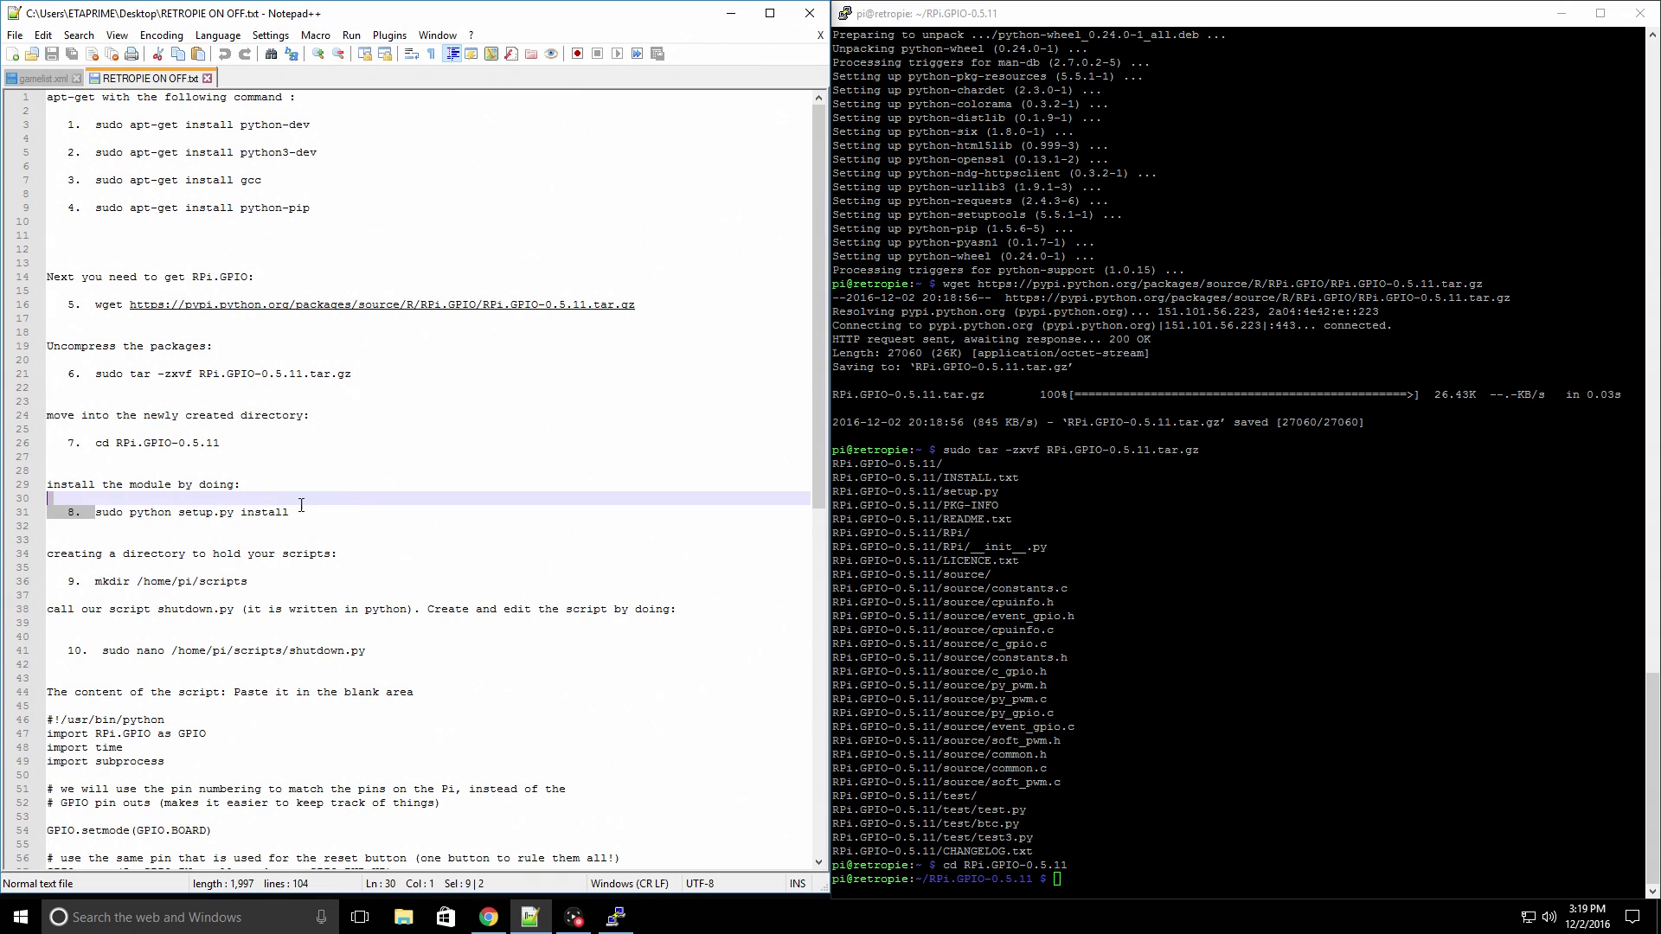
right_click(262, 515)
click(325, 543)
right_click(1125, 779)
key(Return)
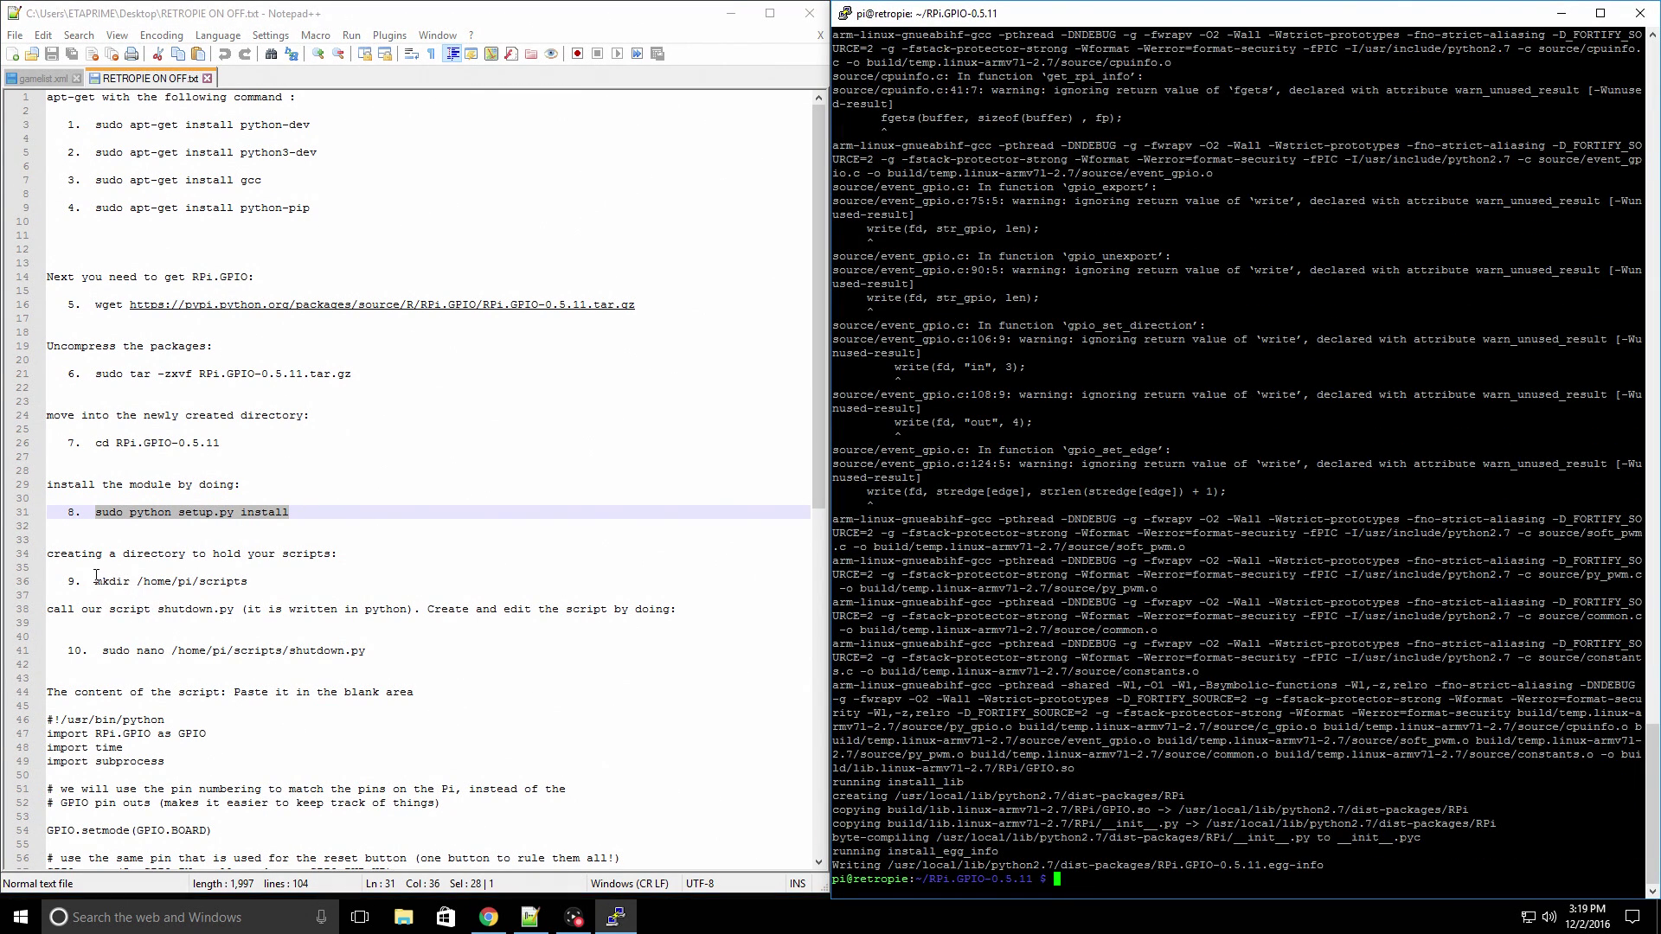
- Copy 'mkdir /home/pi/scripts' from Notepad++ and run it on the Pi to create the scripts folder
drag(95, 581, 249, 583)
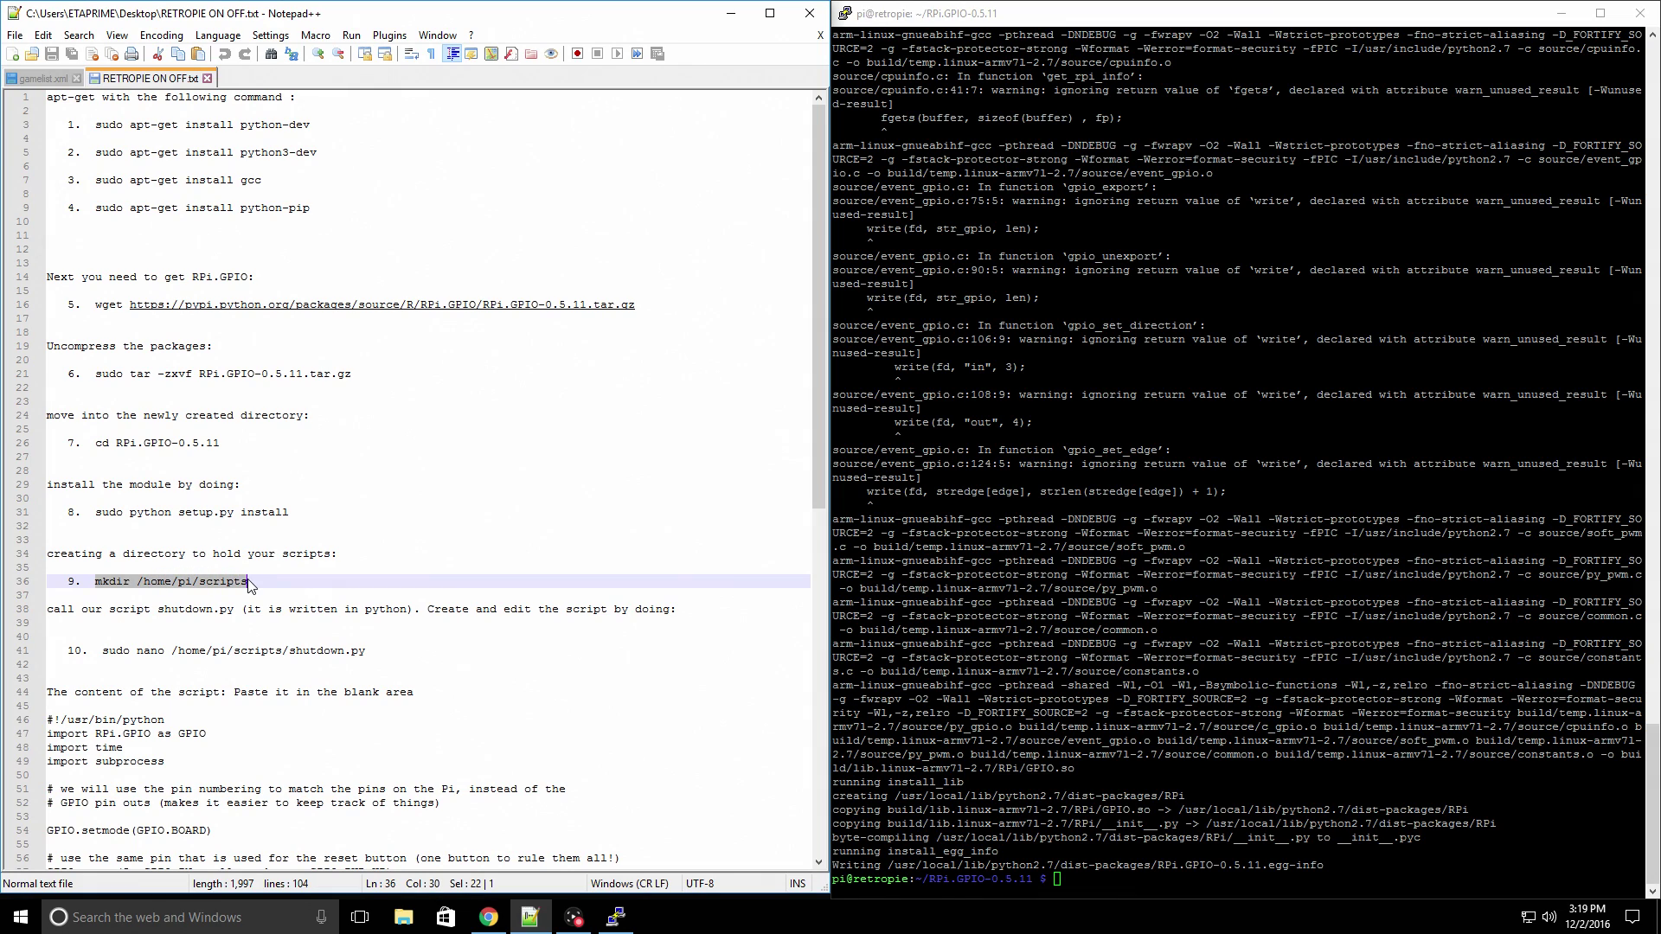
right_click(249, 582)
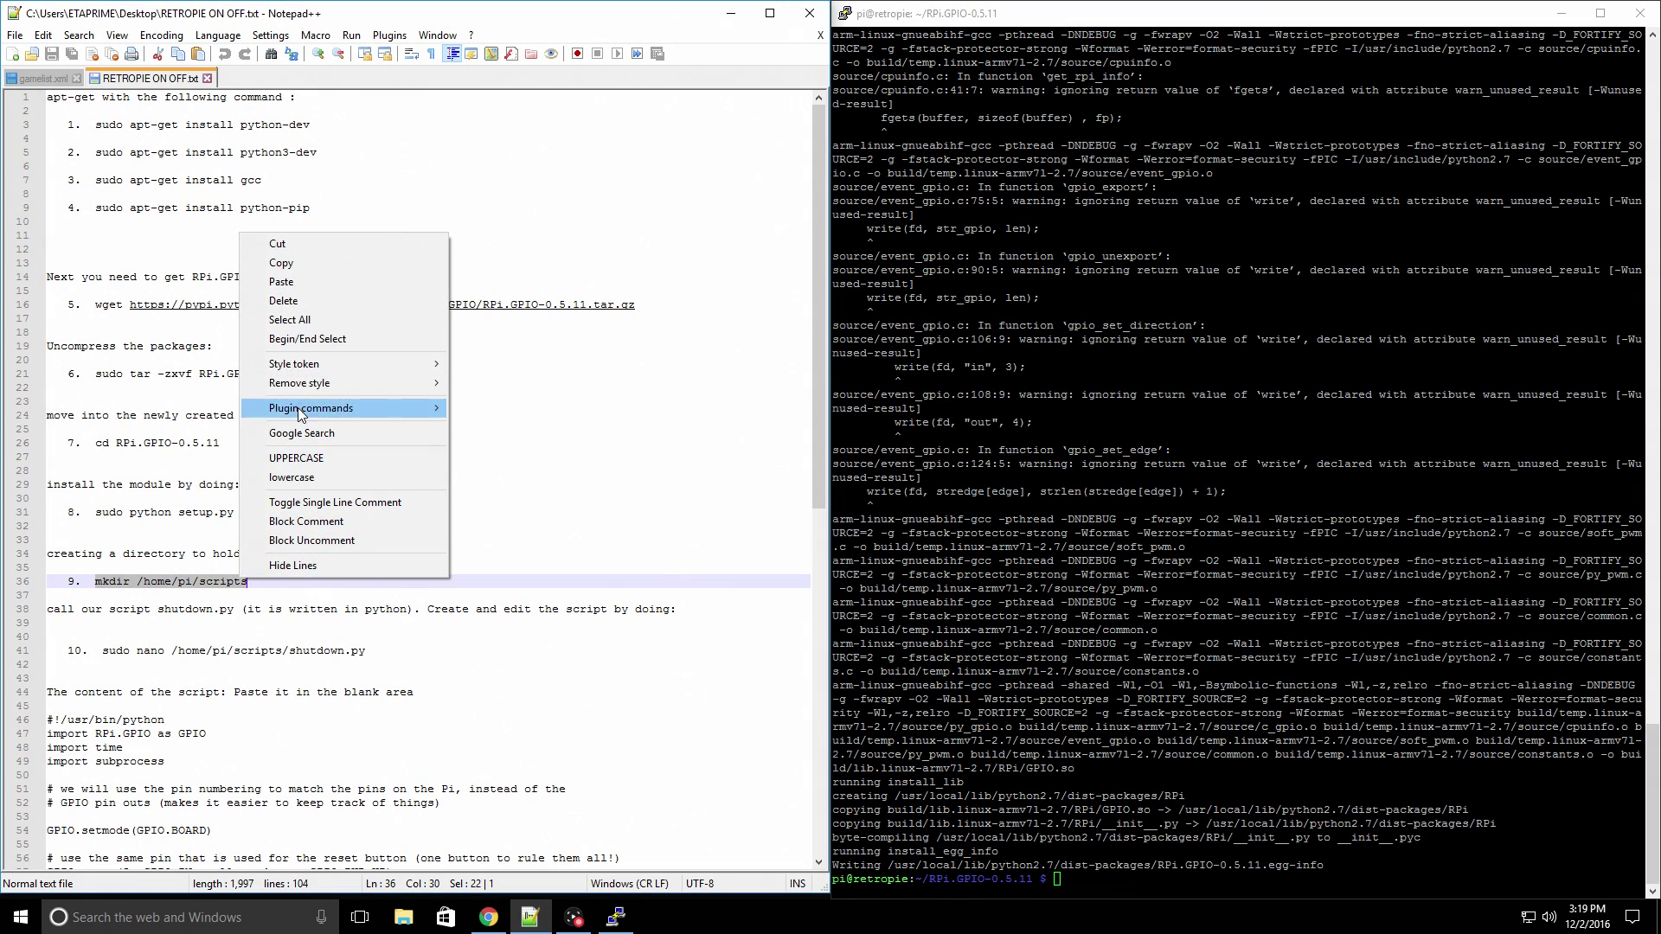
click(297, 264)
right_click(1068, 882)
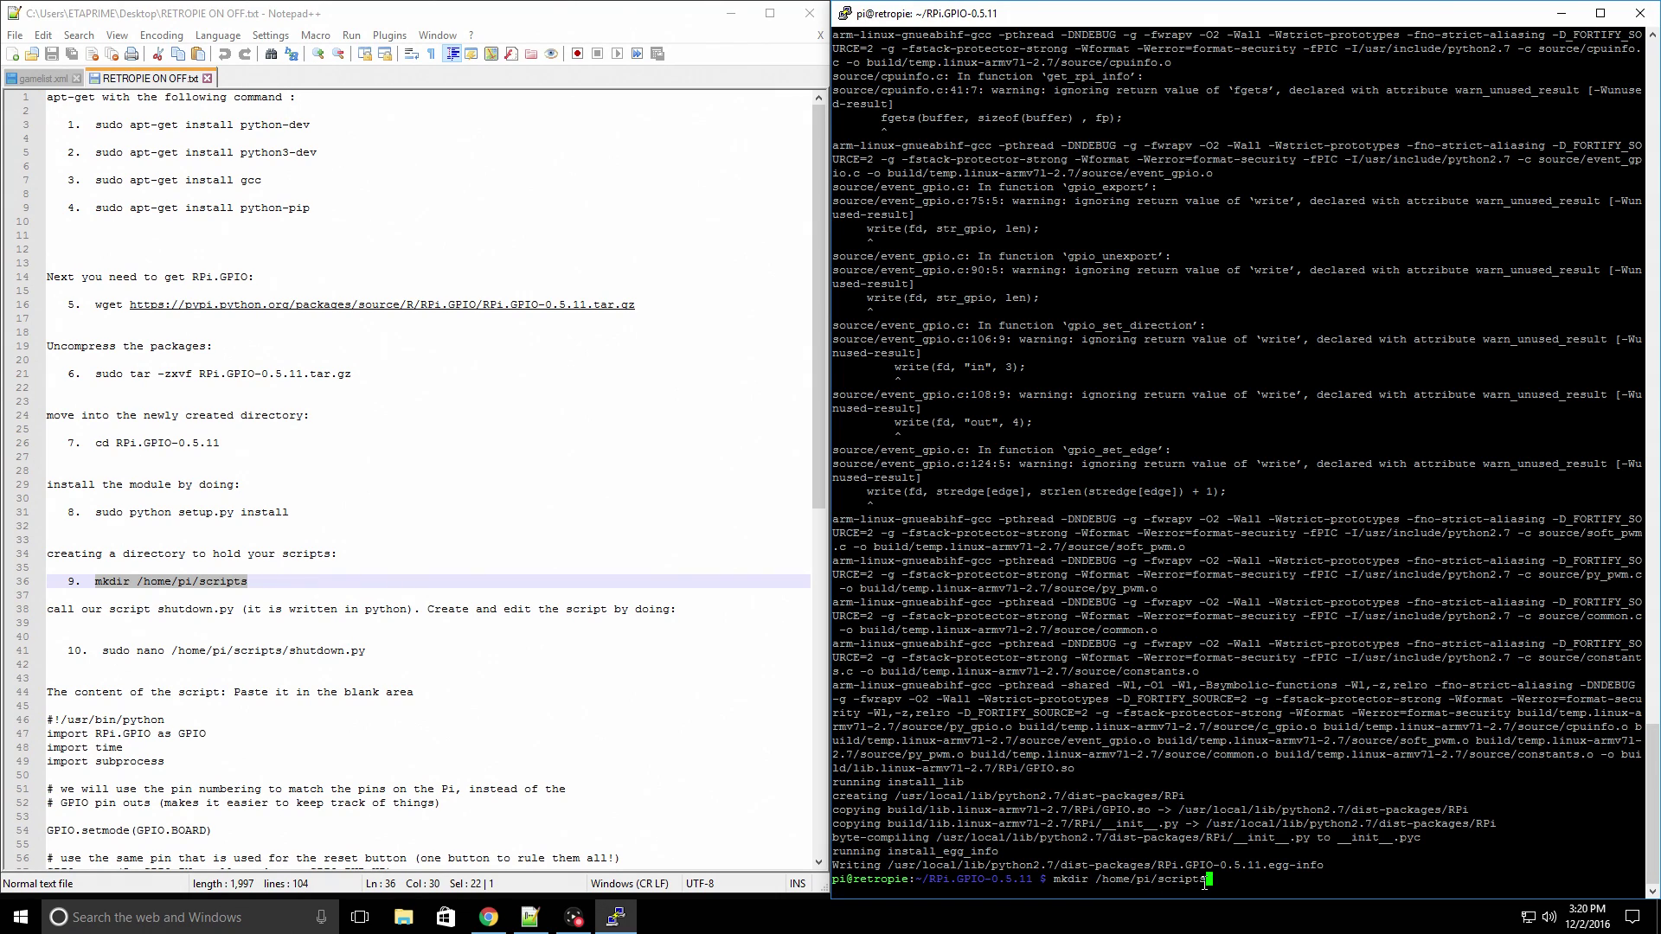
key(Return)
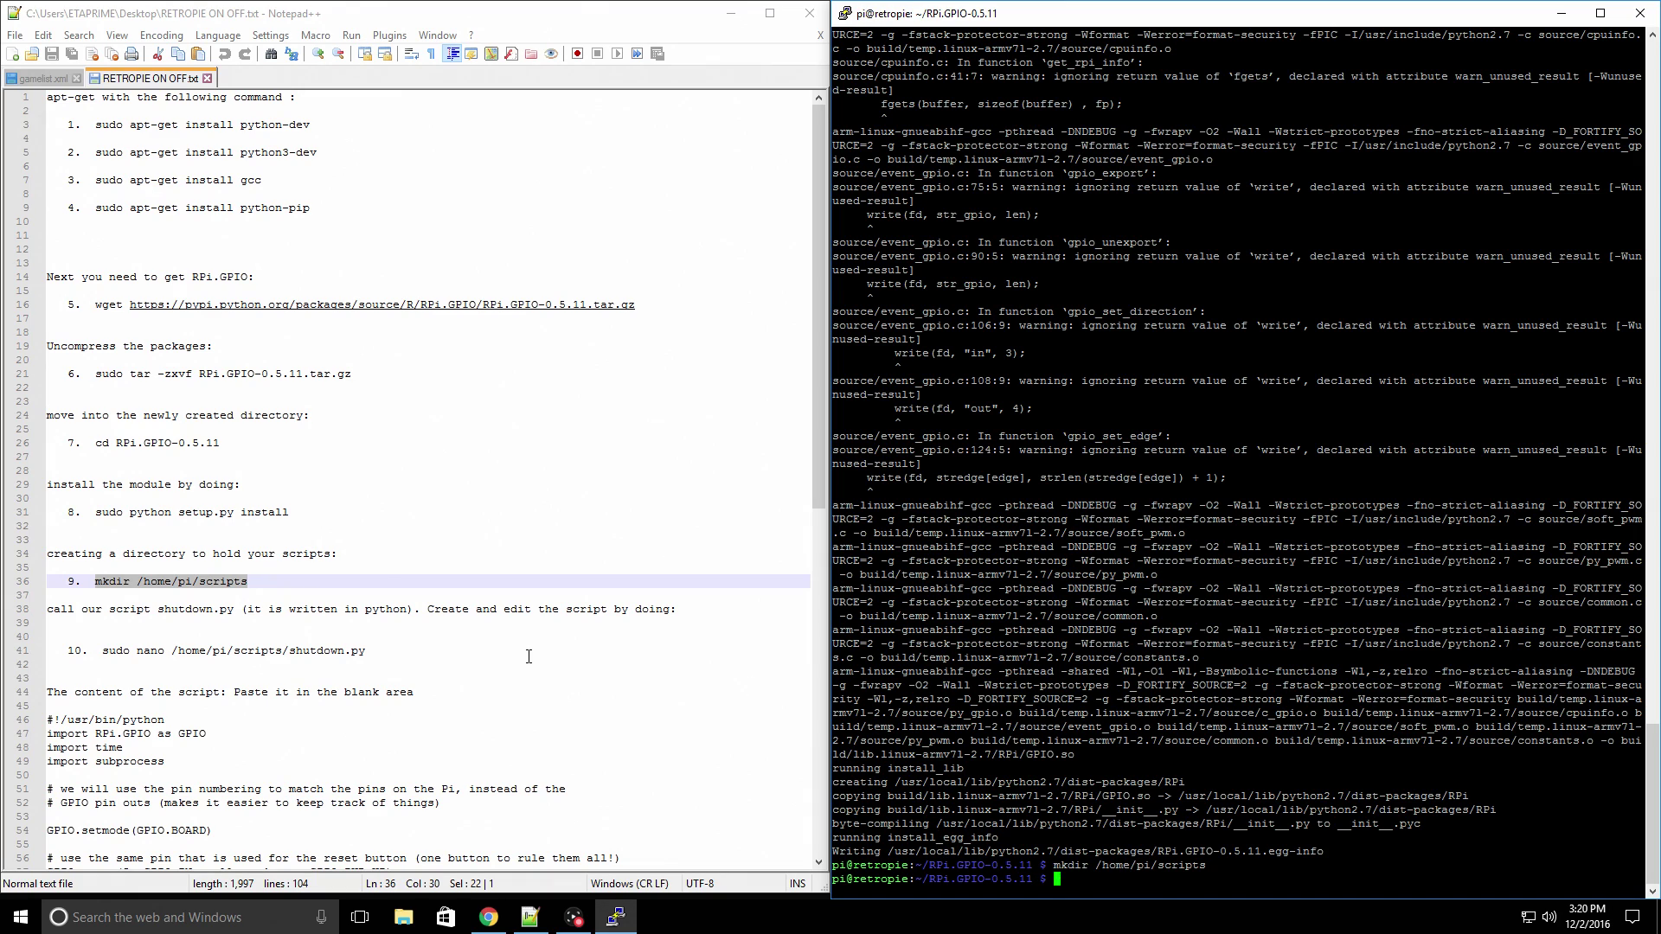
- Paste 'sudo nano /home/pi/scripts/shutdown.py' at the Pi's prompt without running it yet
scroll(528, 657, down, 4)
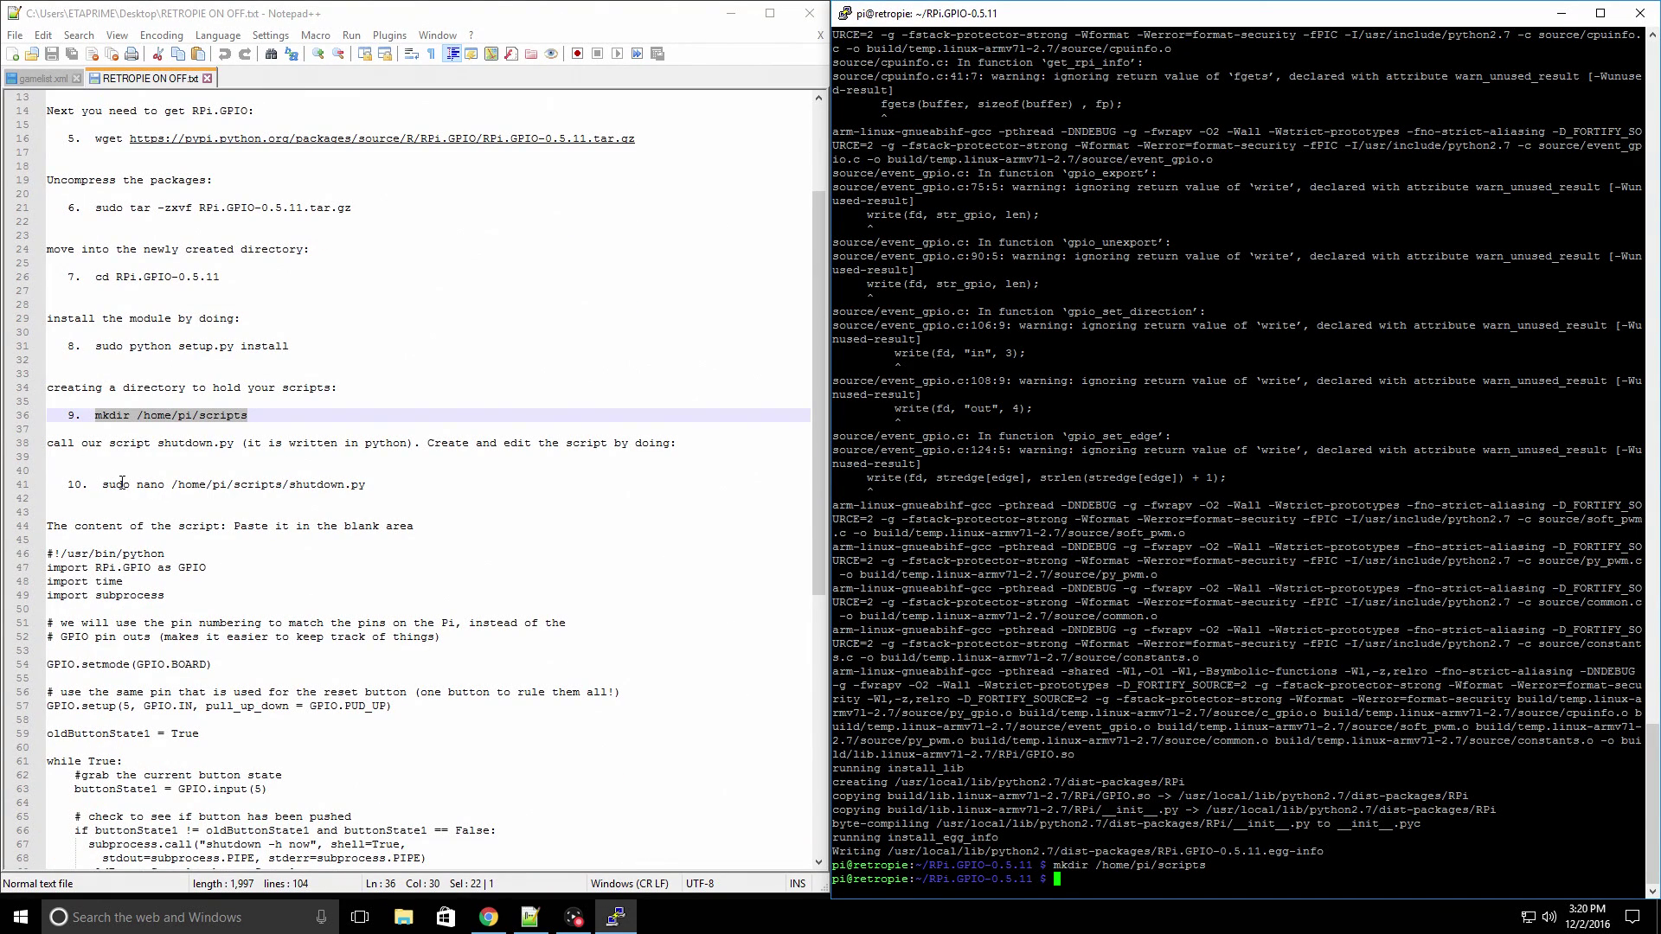
drag(102, 485, 359, 486)
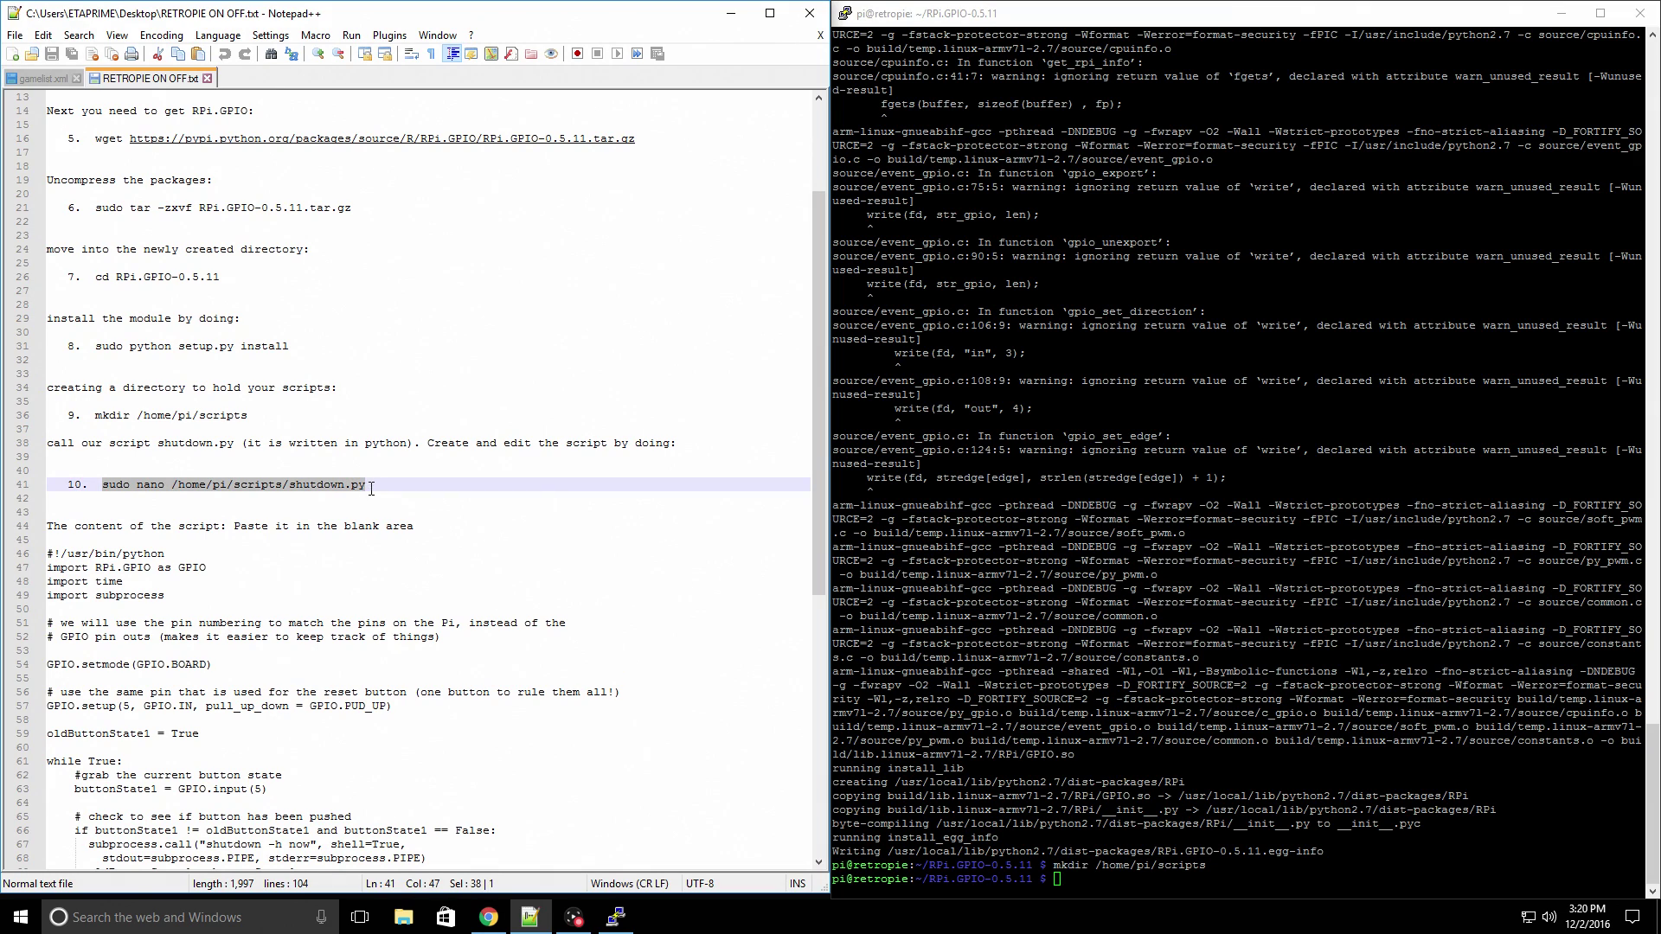
right_click(359, 486)
click(436, 512)
right_click(1071, 883)
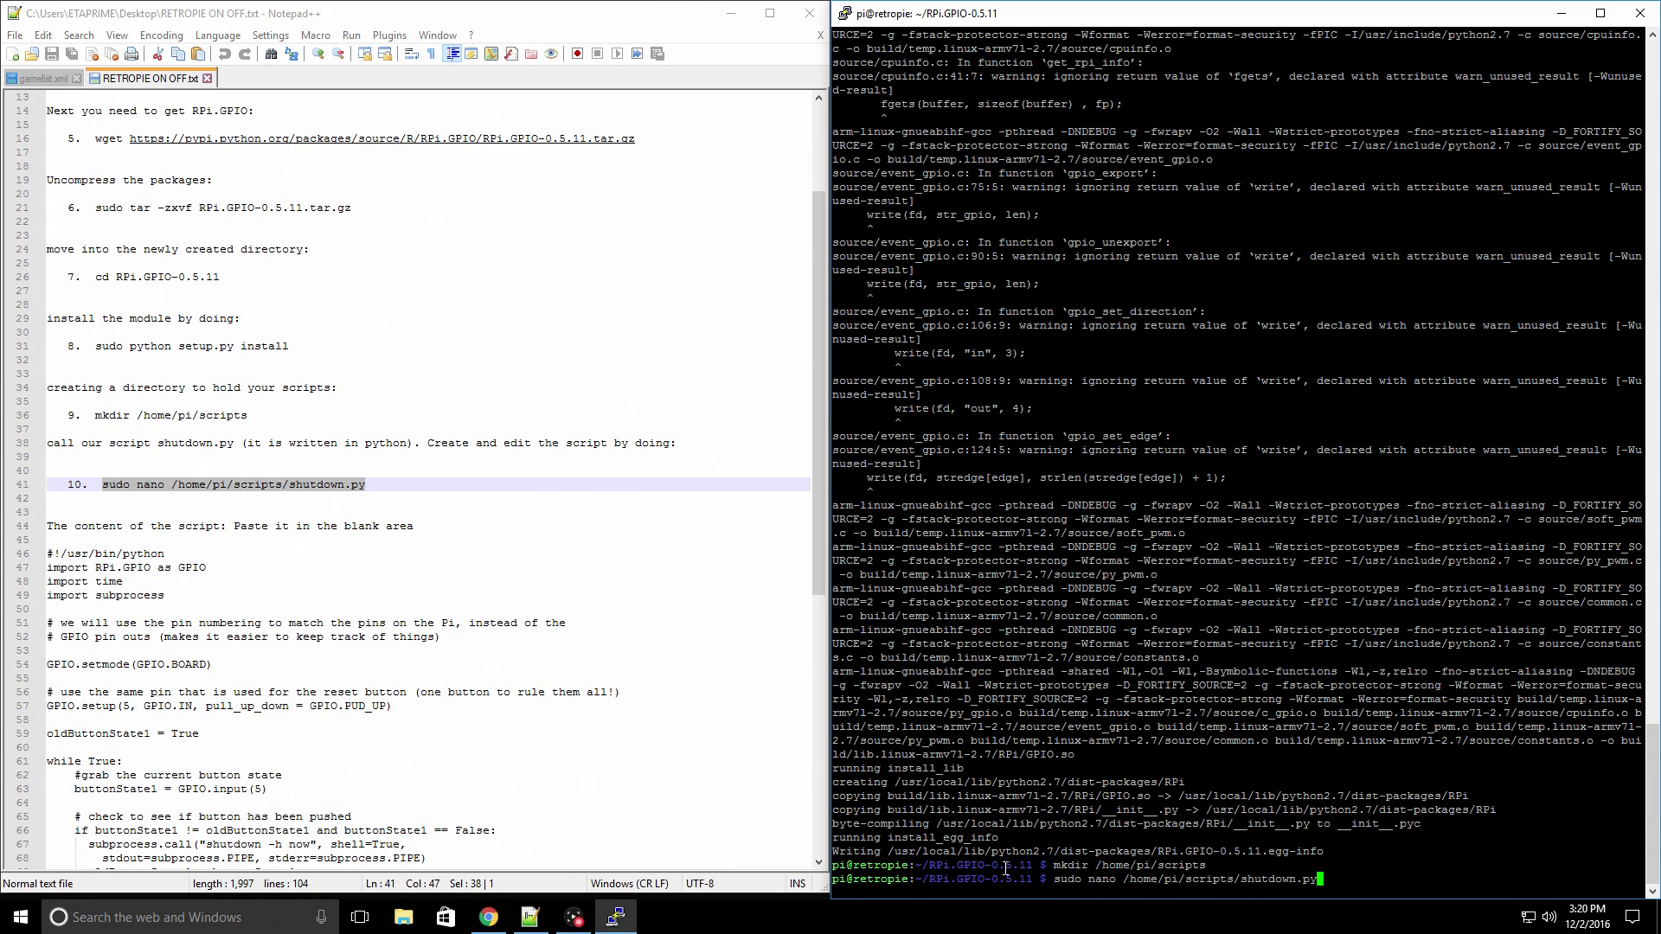
- Open a new shutdown.py in nano and paste in the Python GPIO shutdown script
key(Return)
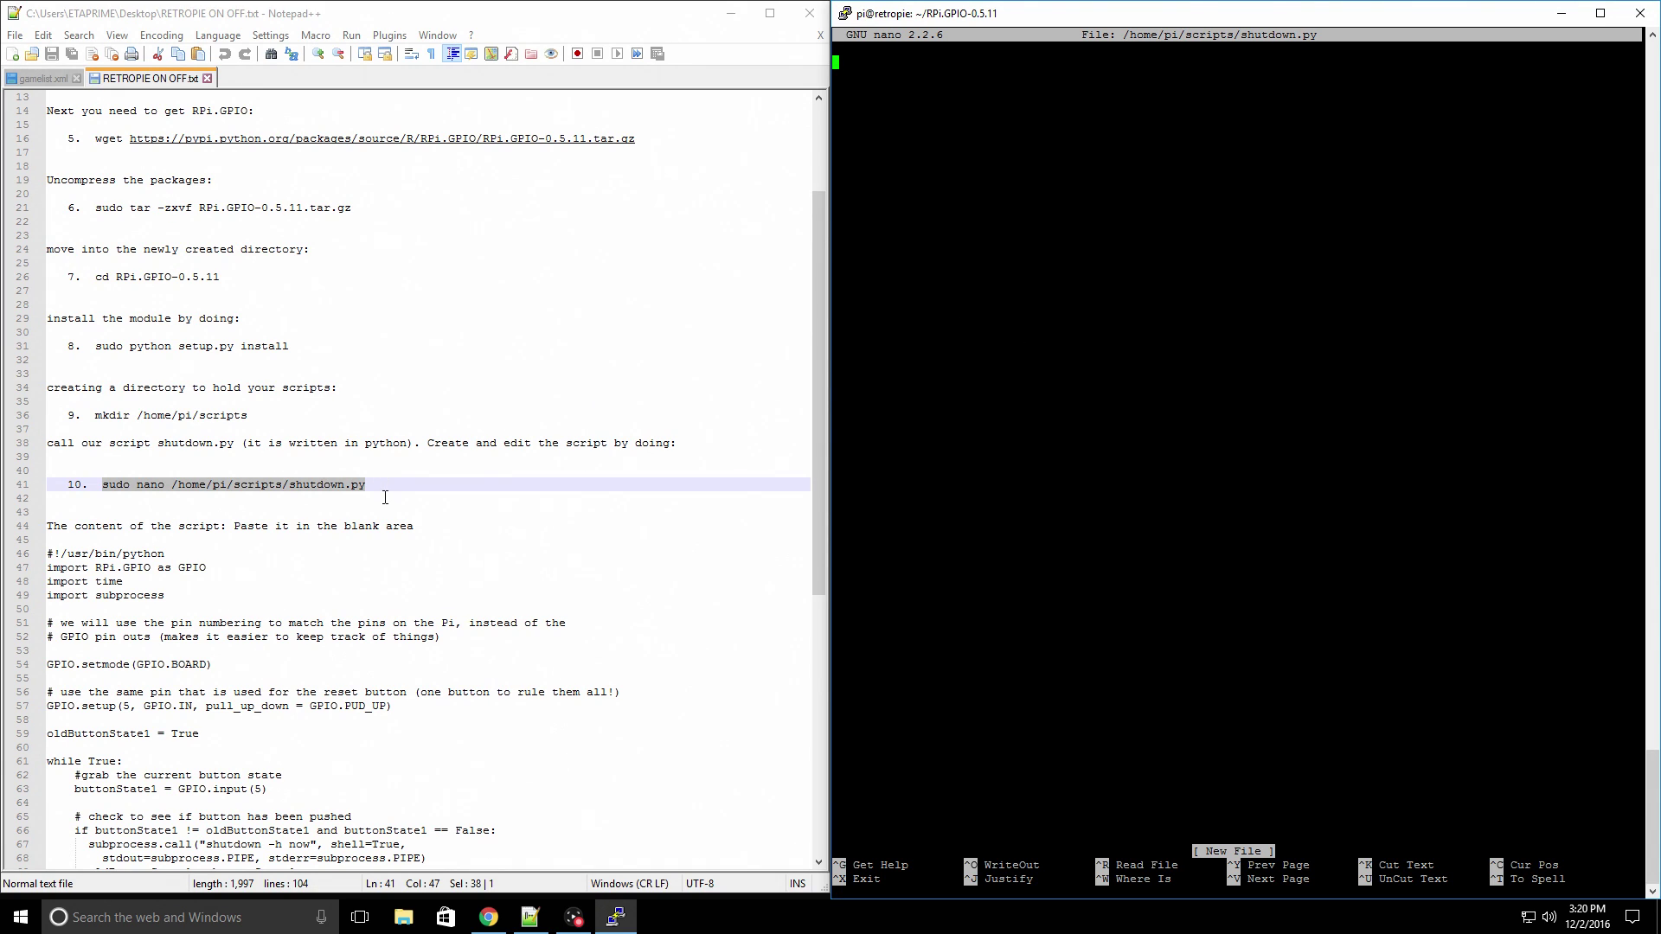
scroll(385, 498, down, 3)
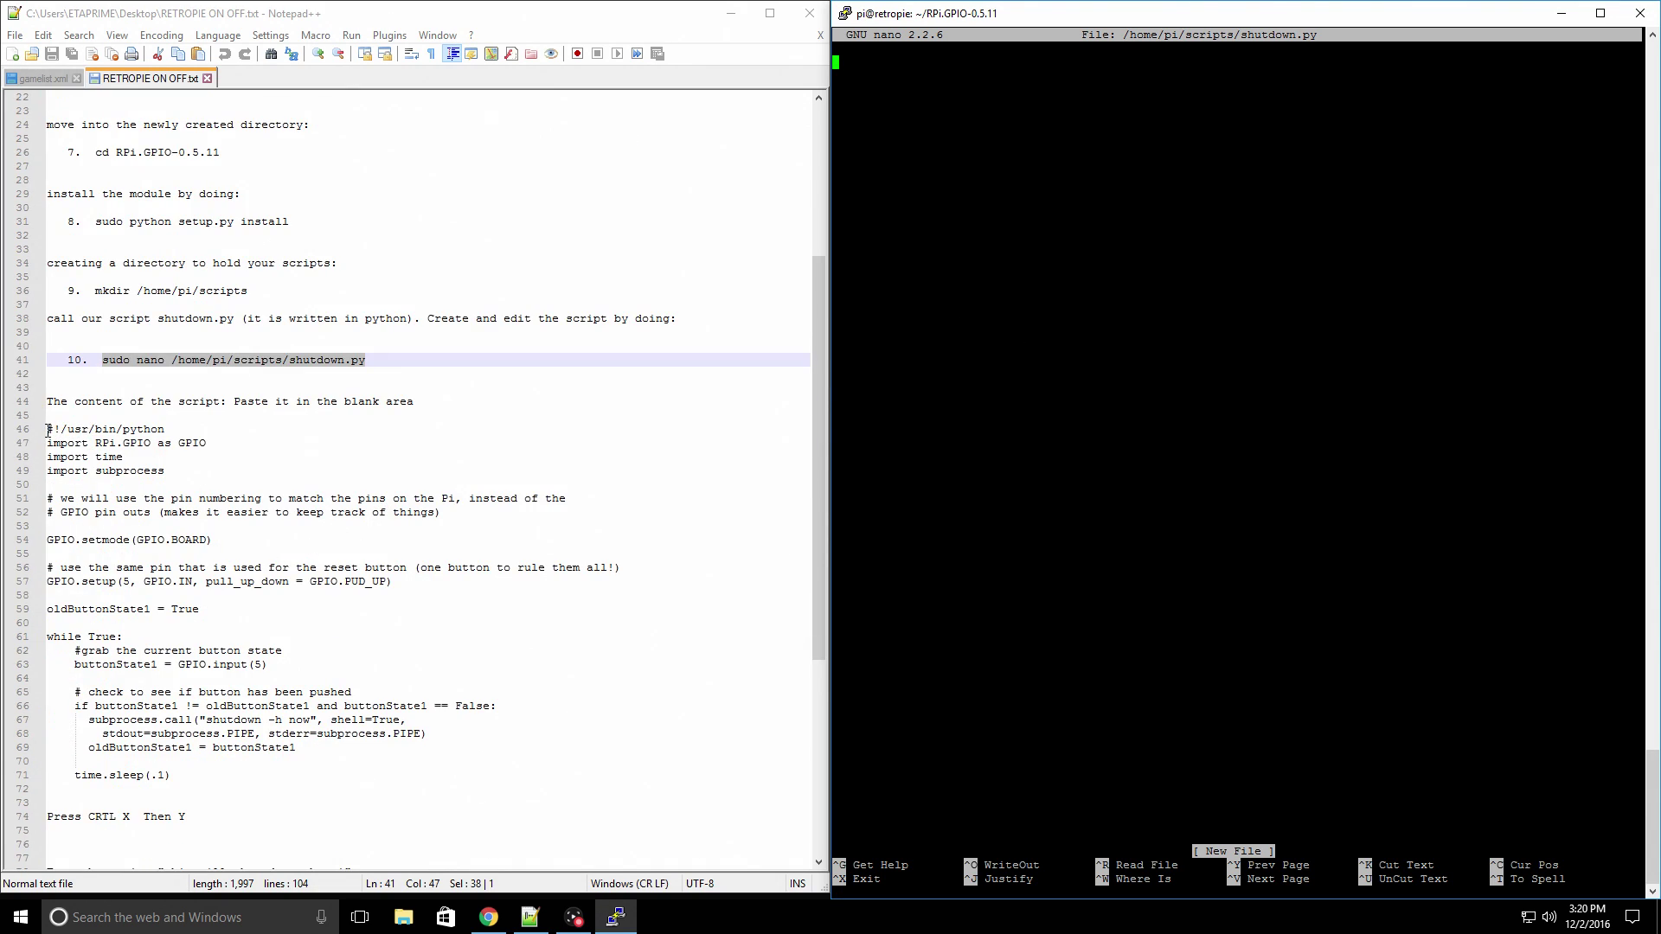
drag(49, 429, 265, 776)
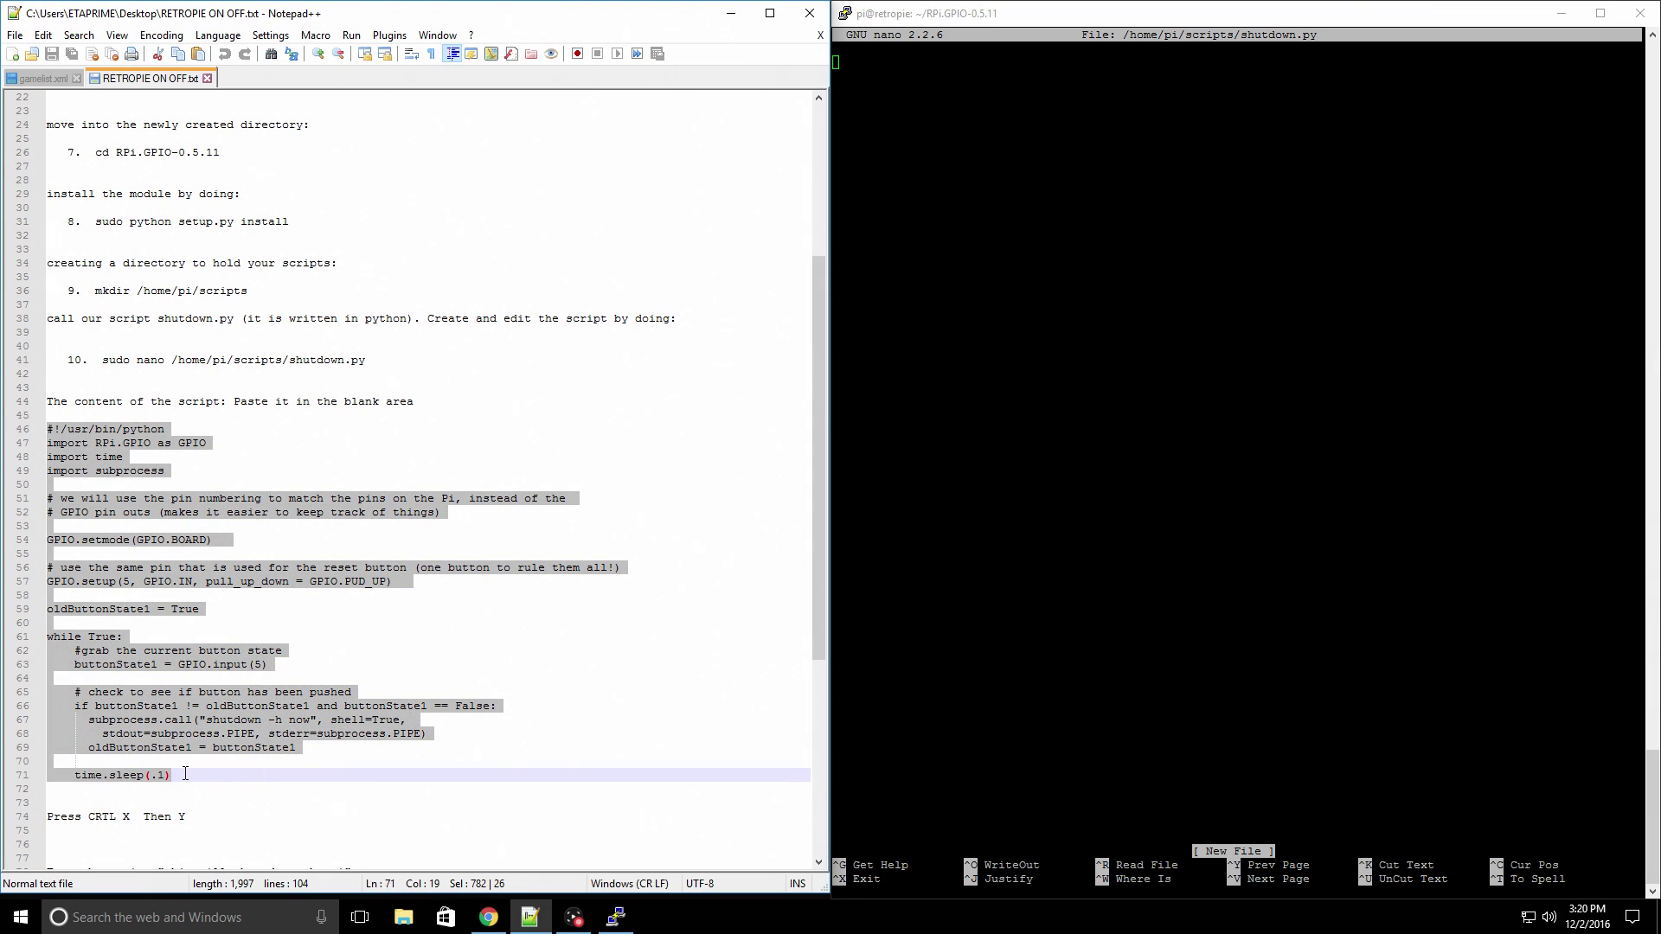
right_click(169, 698)
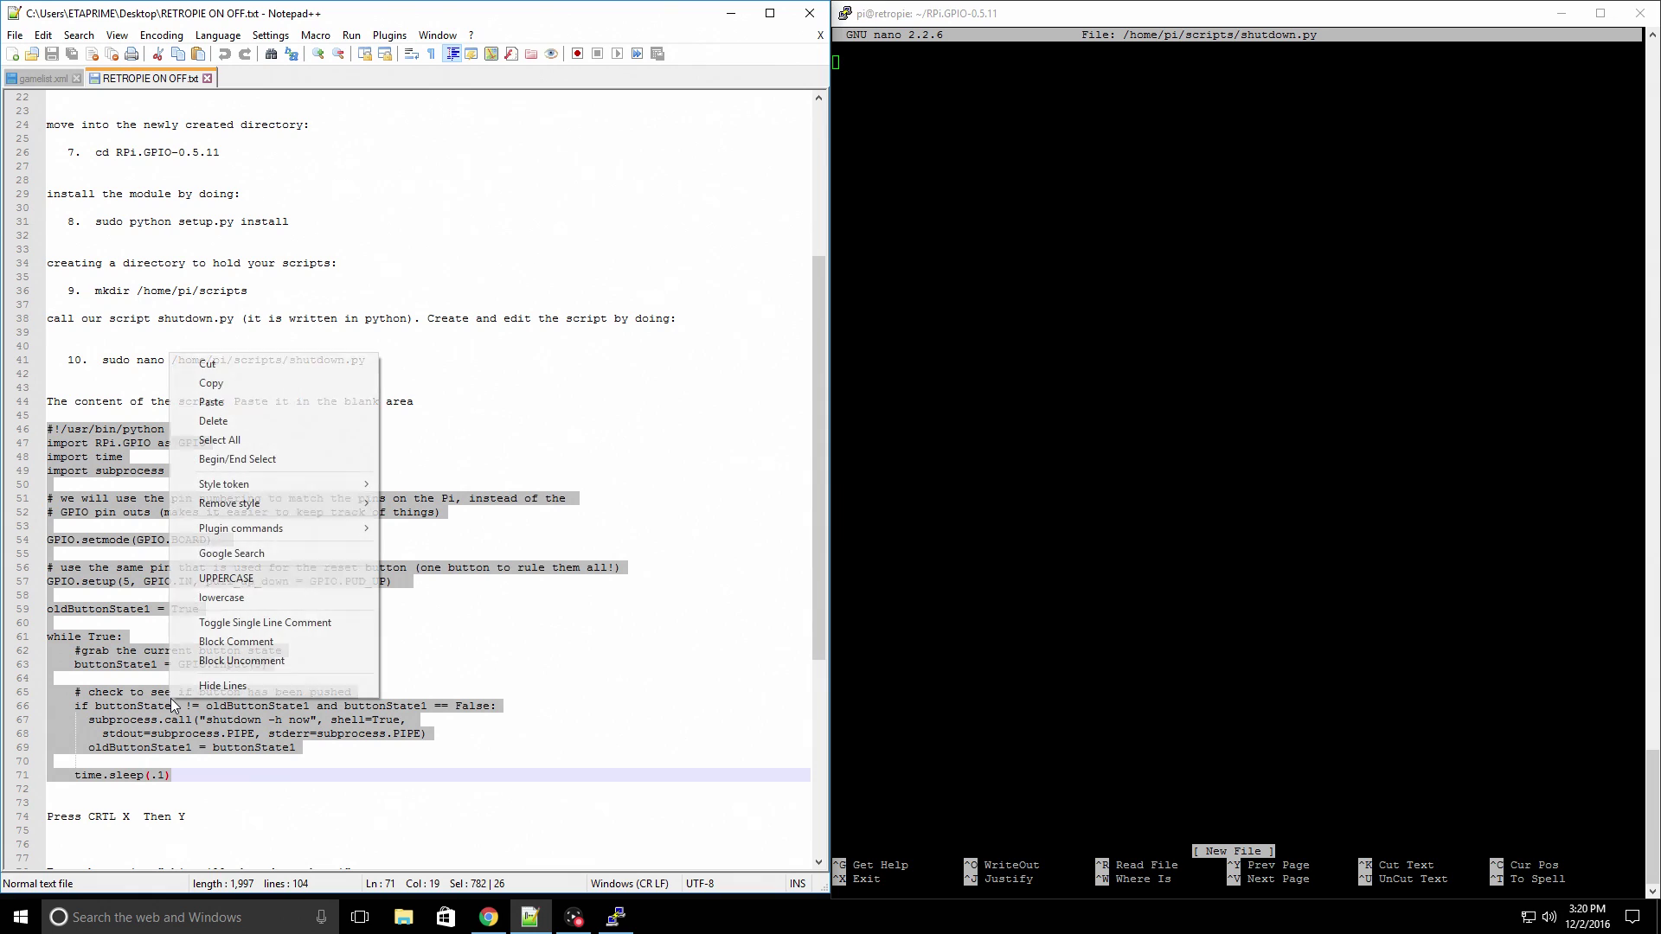
click(231, 381)
click(883, 69)
right_click(884, 70)
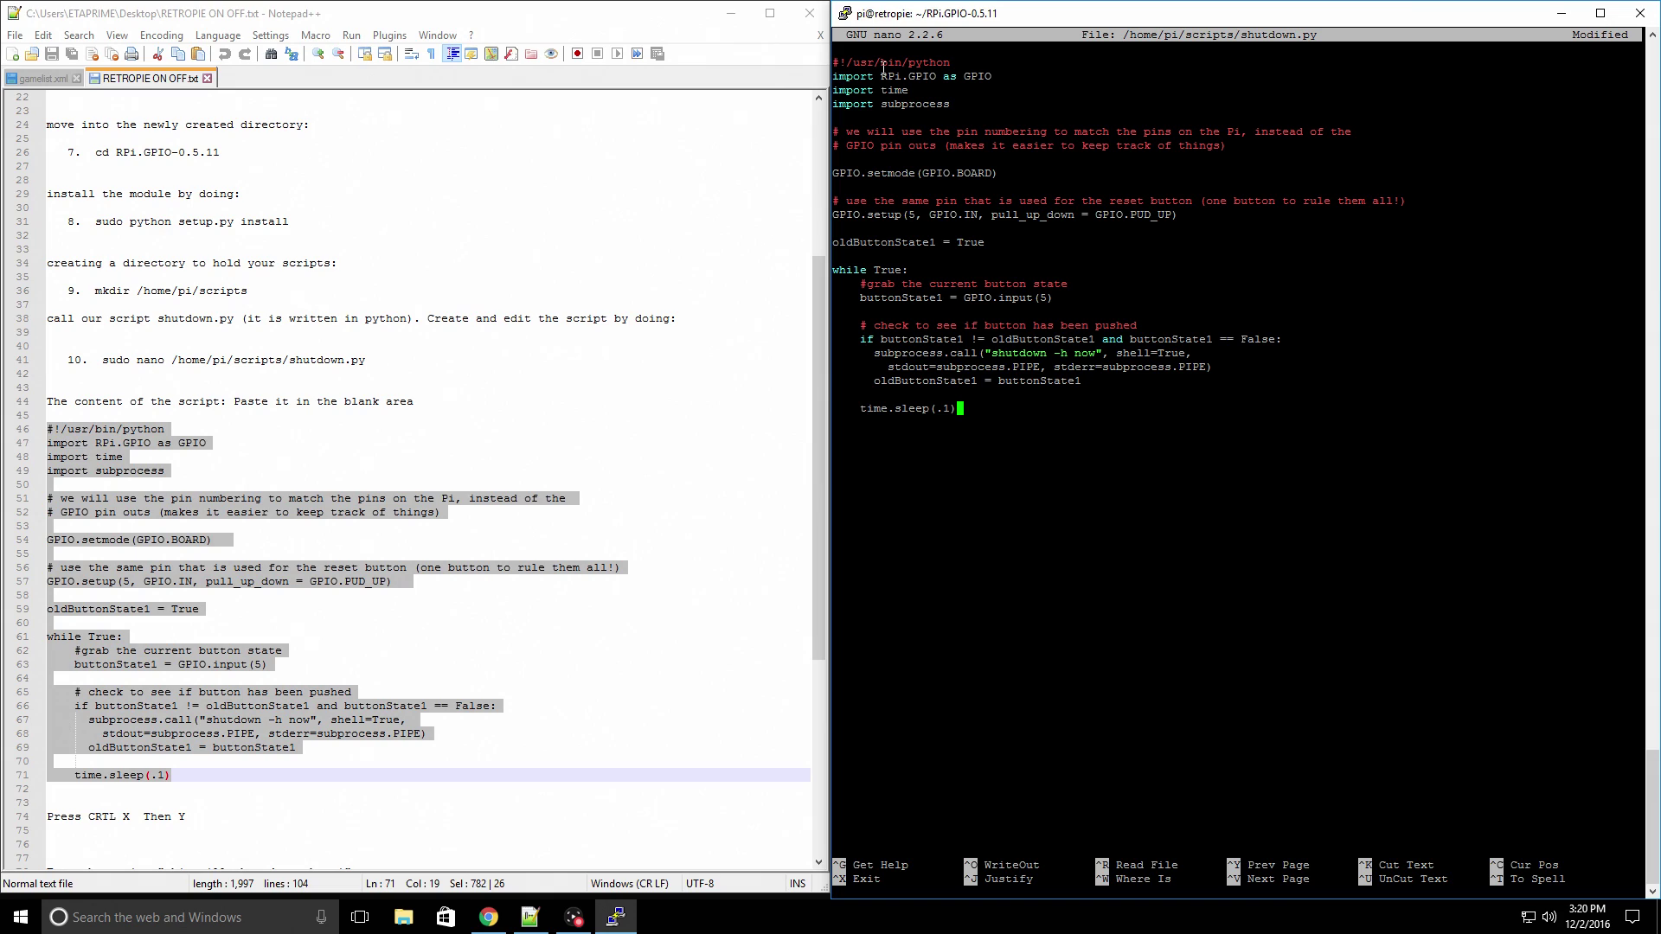
- Save shutdown.py under its existing name and exit nano
key(ctrl+x)
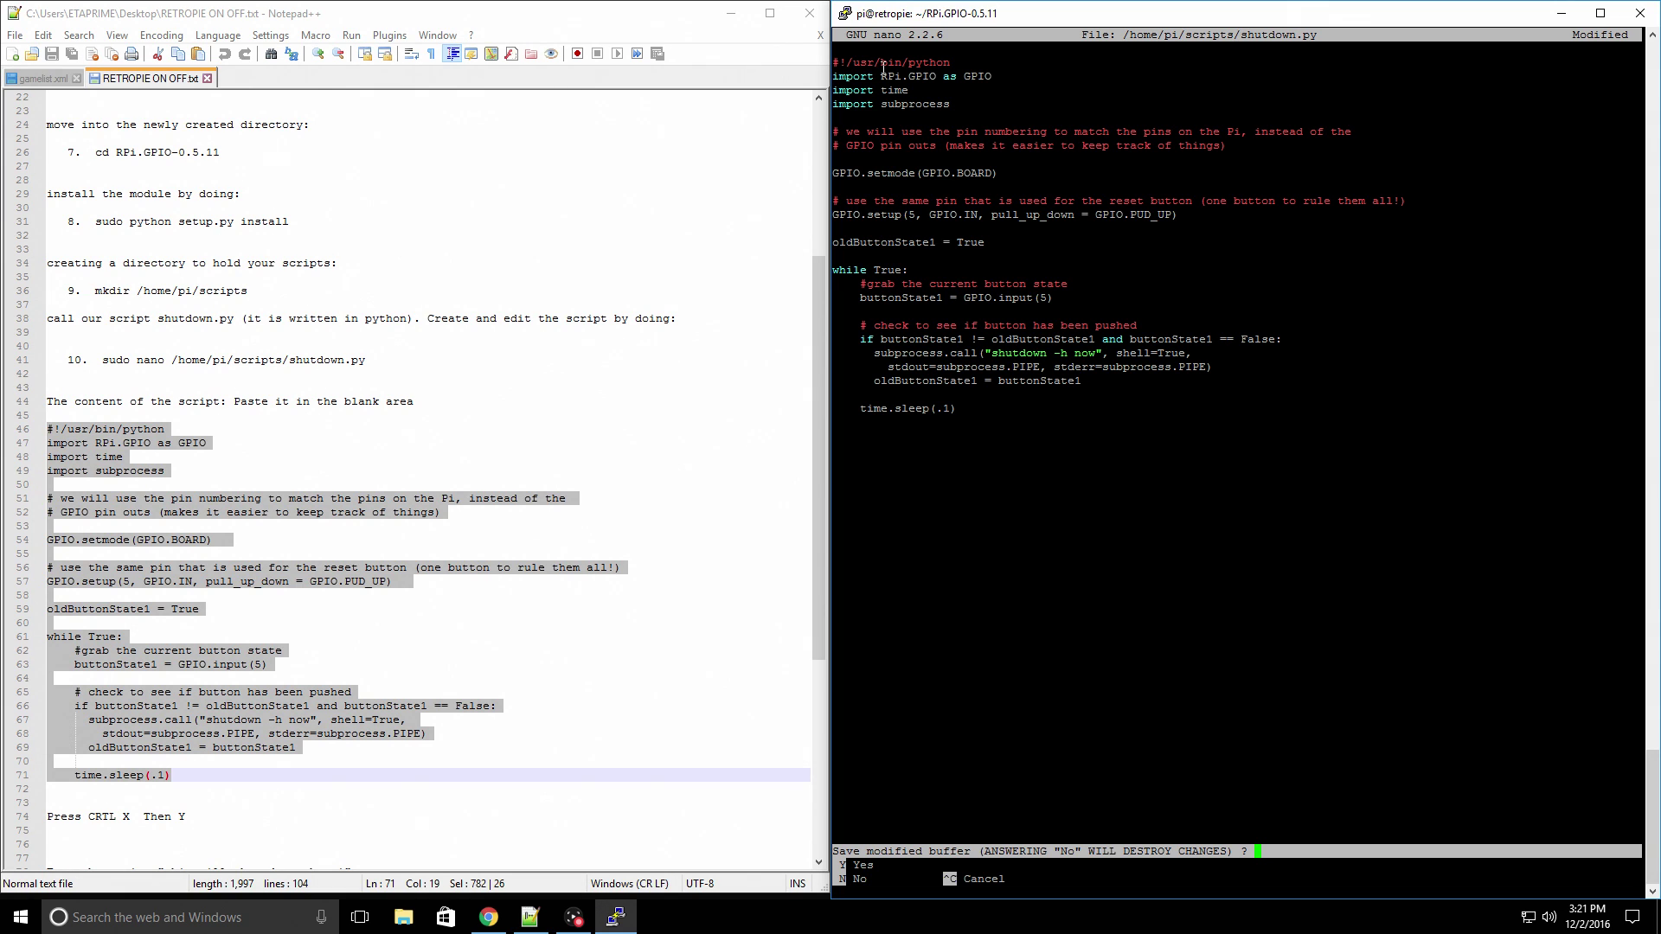
key(y)
key(Return)
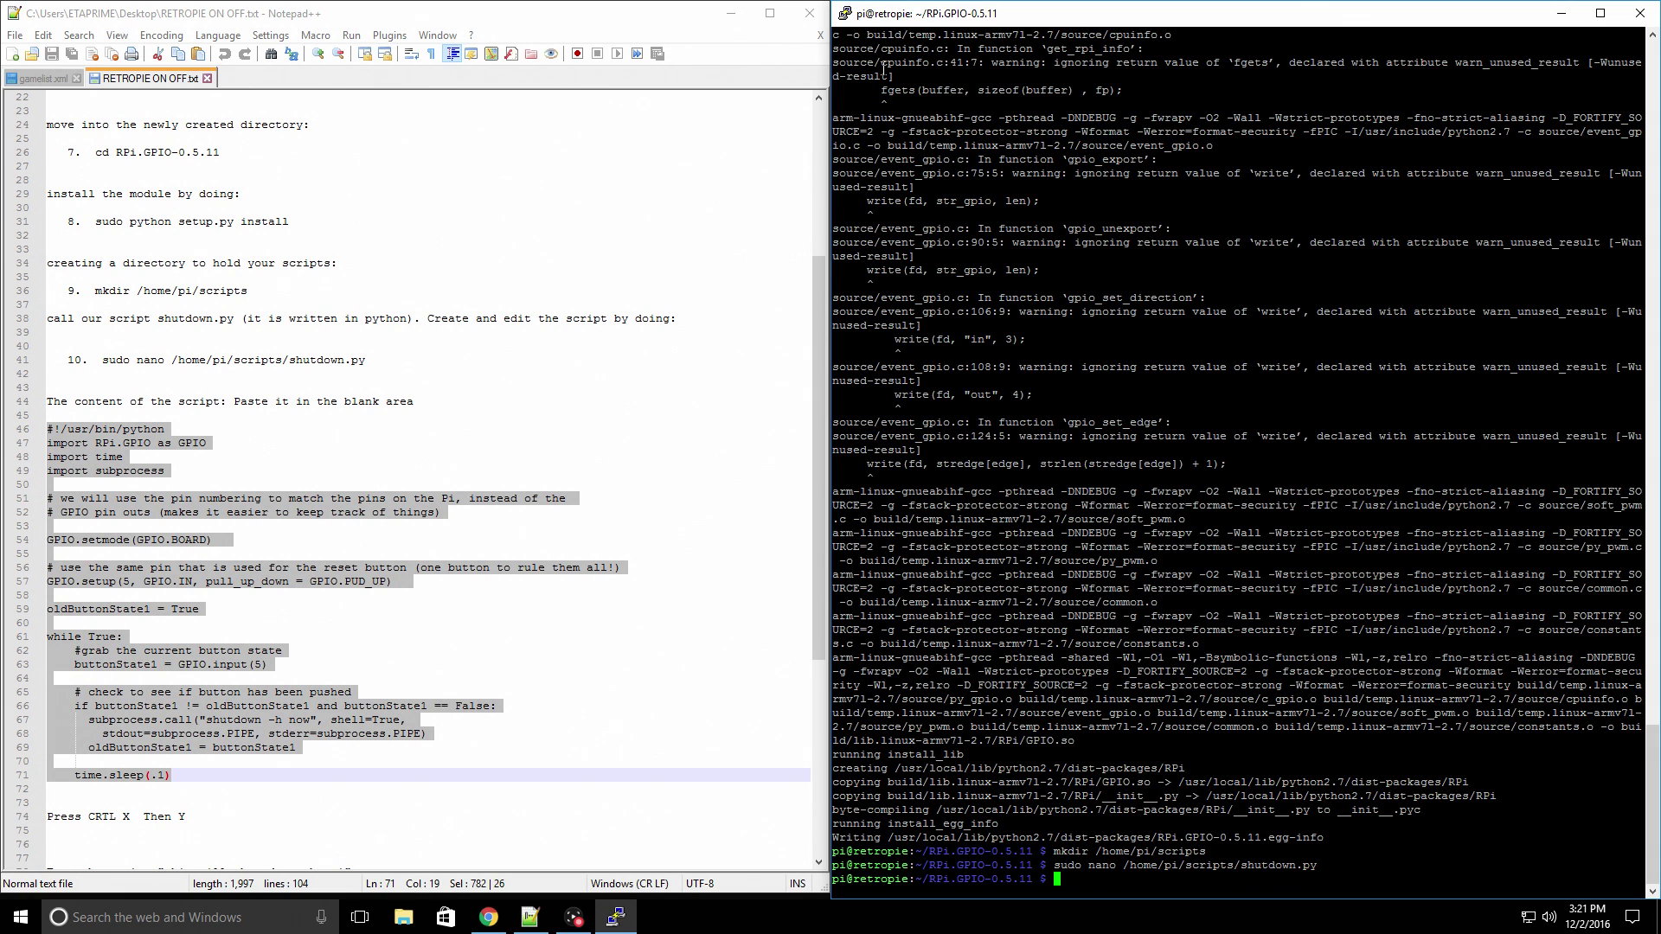
scroll(239, 642, up, 4)
- Copy 'sudo nano /etc/rc.local' from Notepad++ and run it to edit the rc.local file
scroll(239, 642, down, 11)
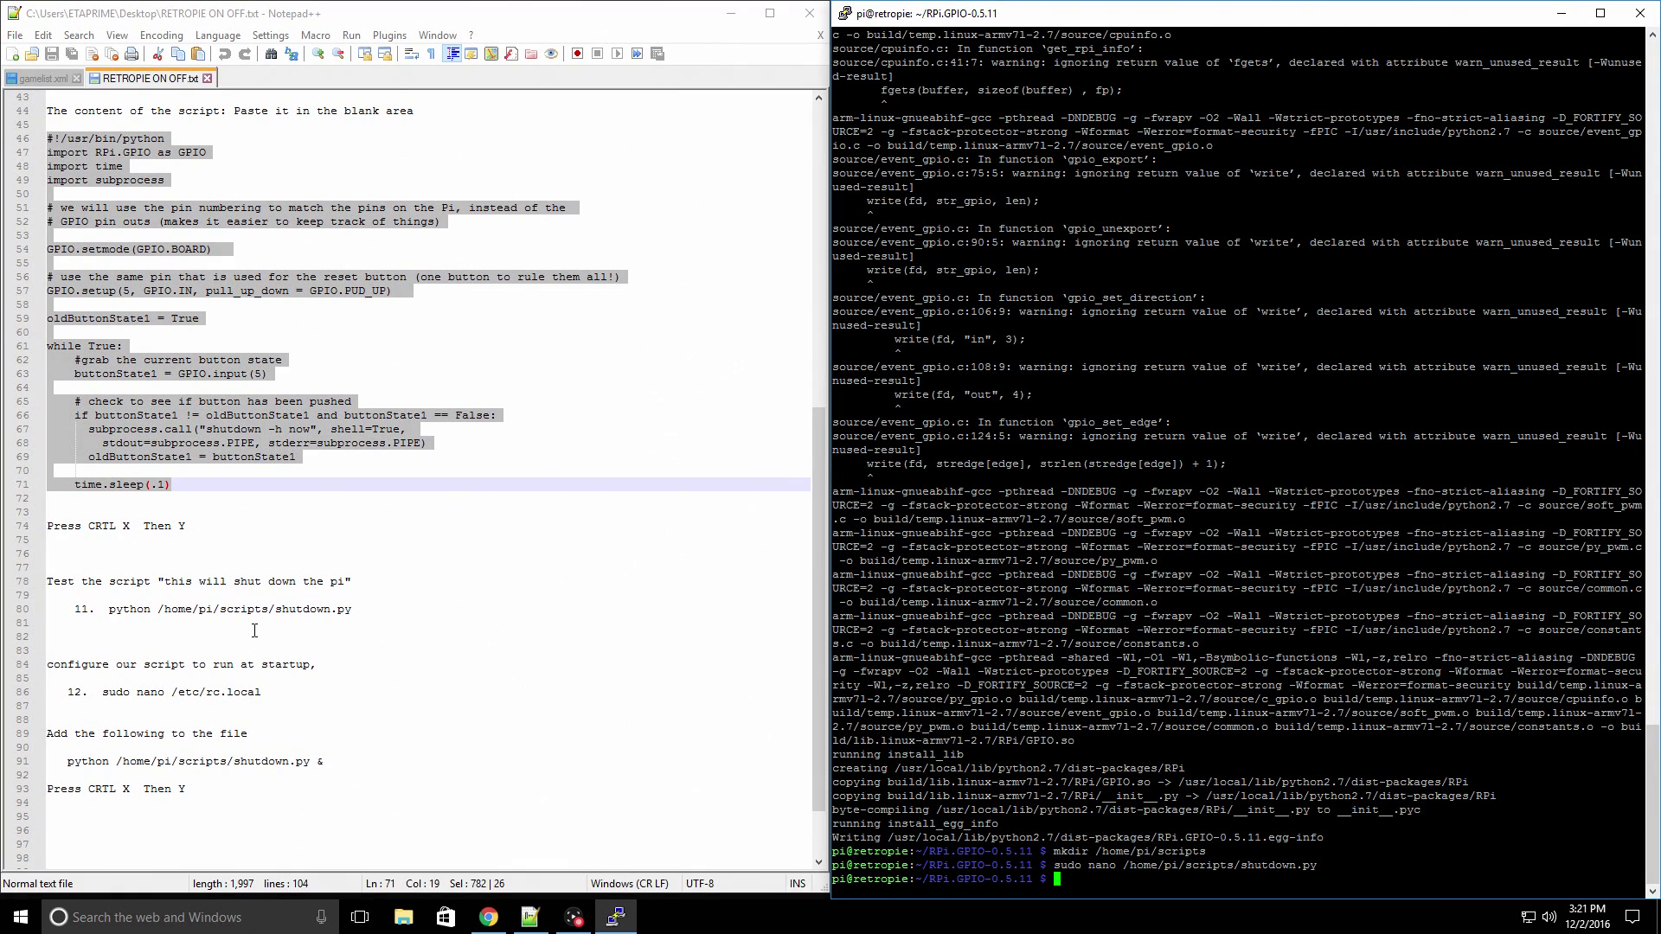
click(252, 632)
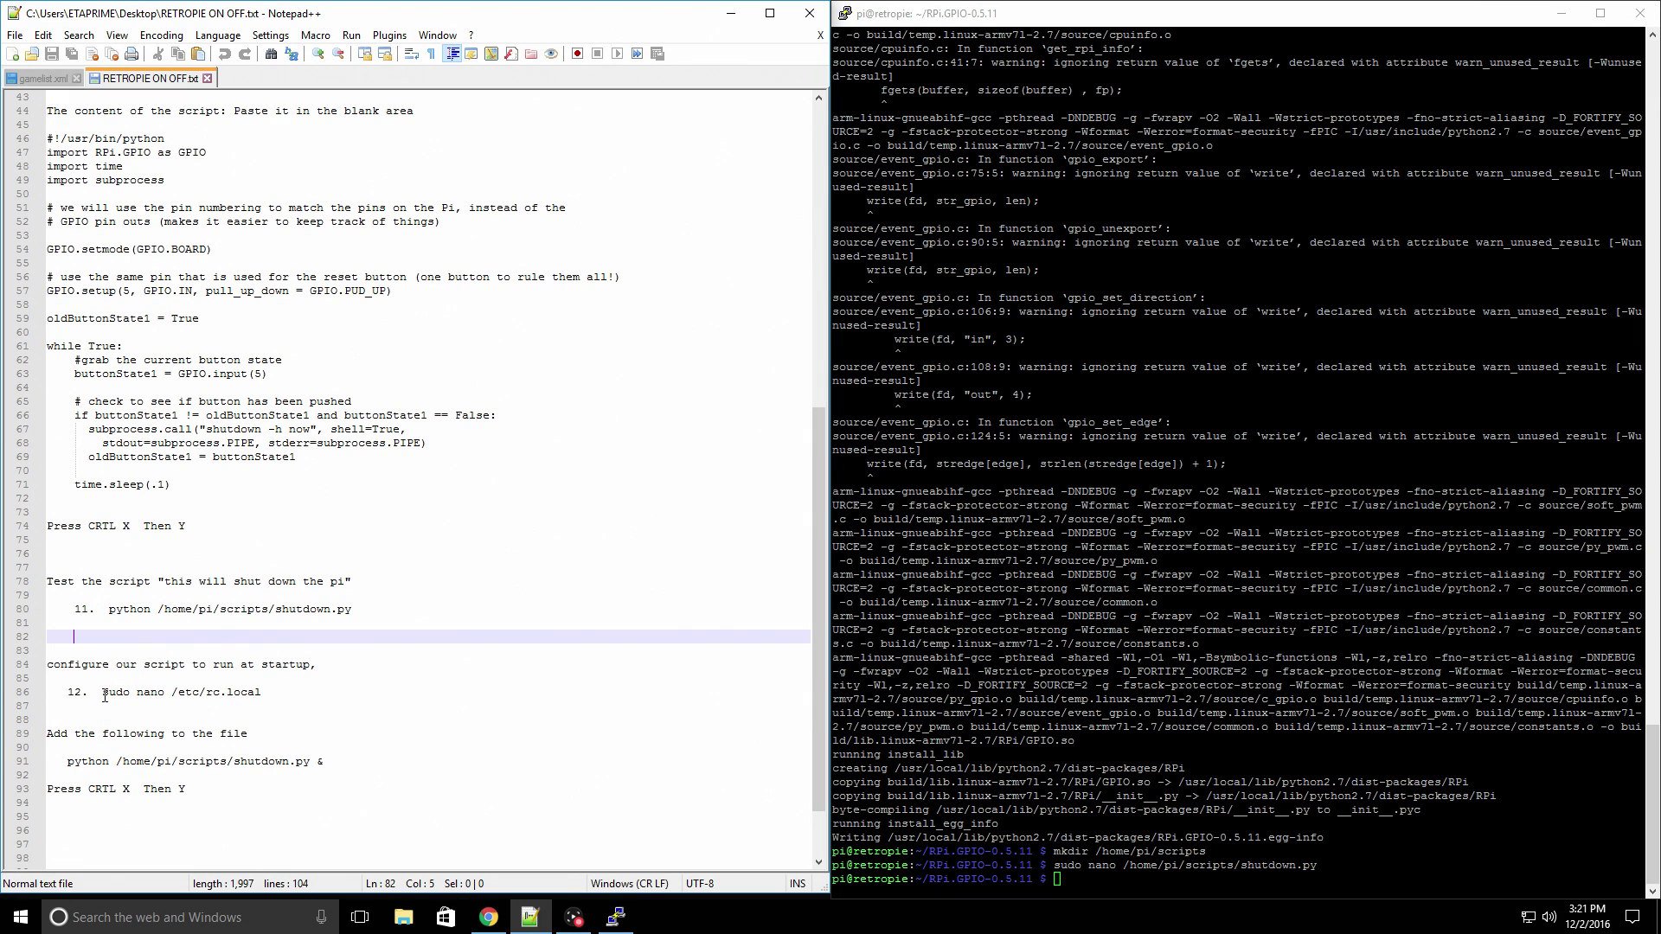
drag(103, 692, 262, 692)
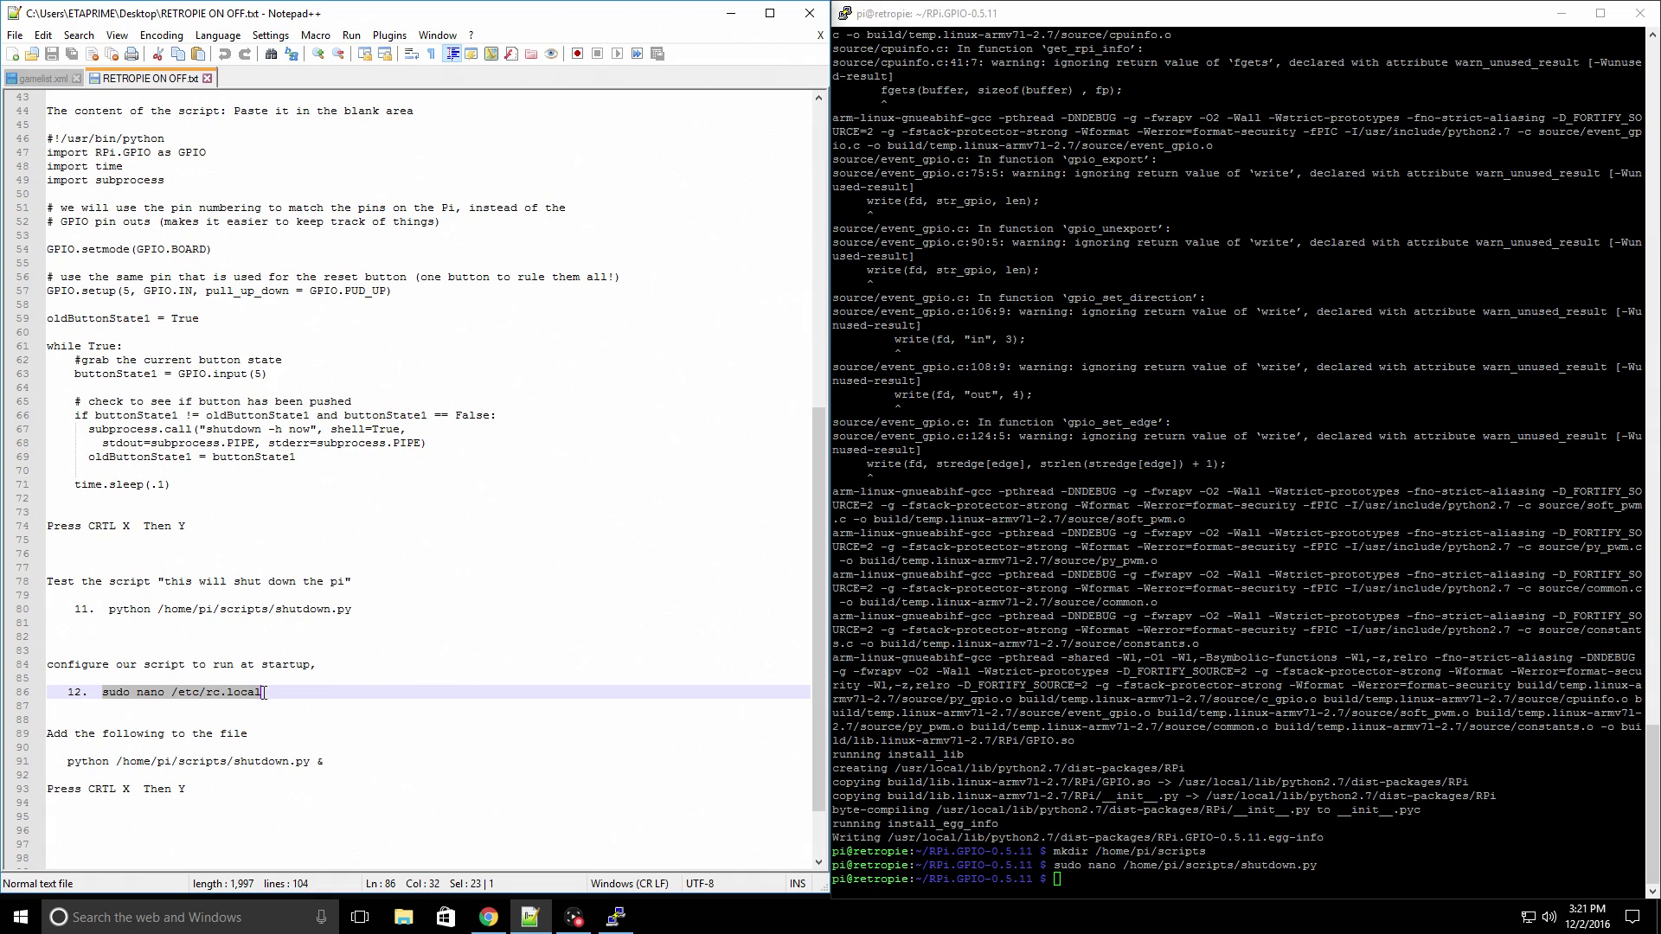
right_click(244, 697)
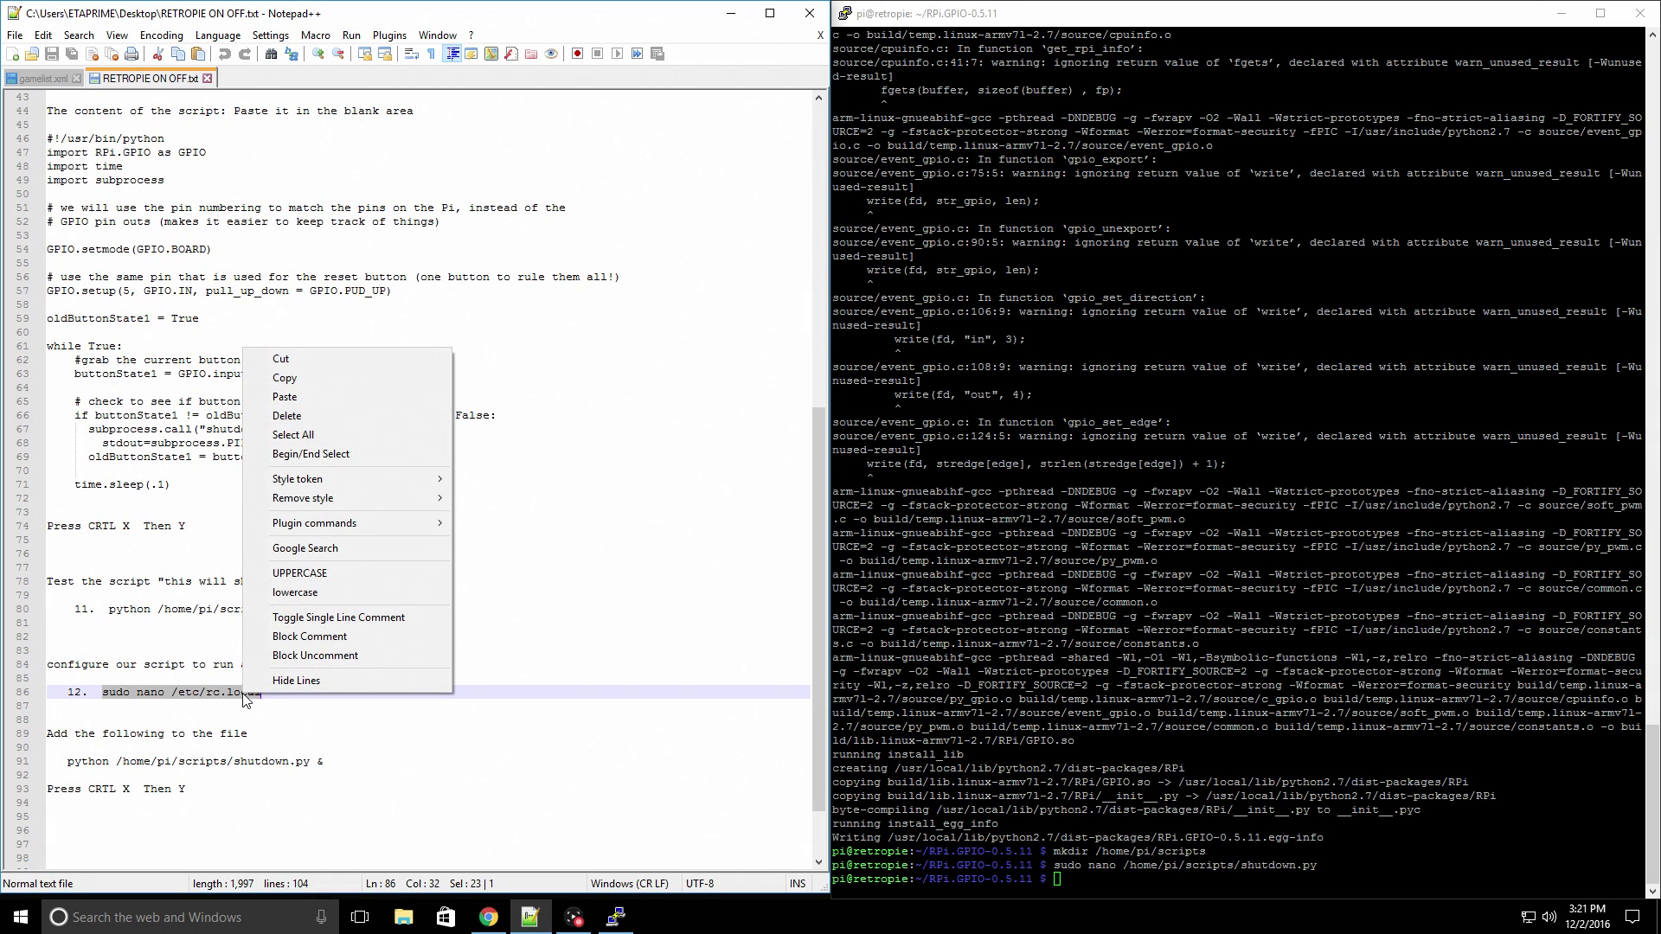
click(332, 378)
right_click(1076, 885)
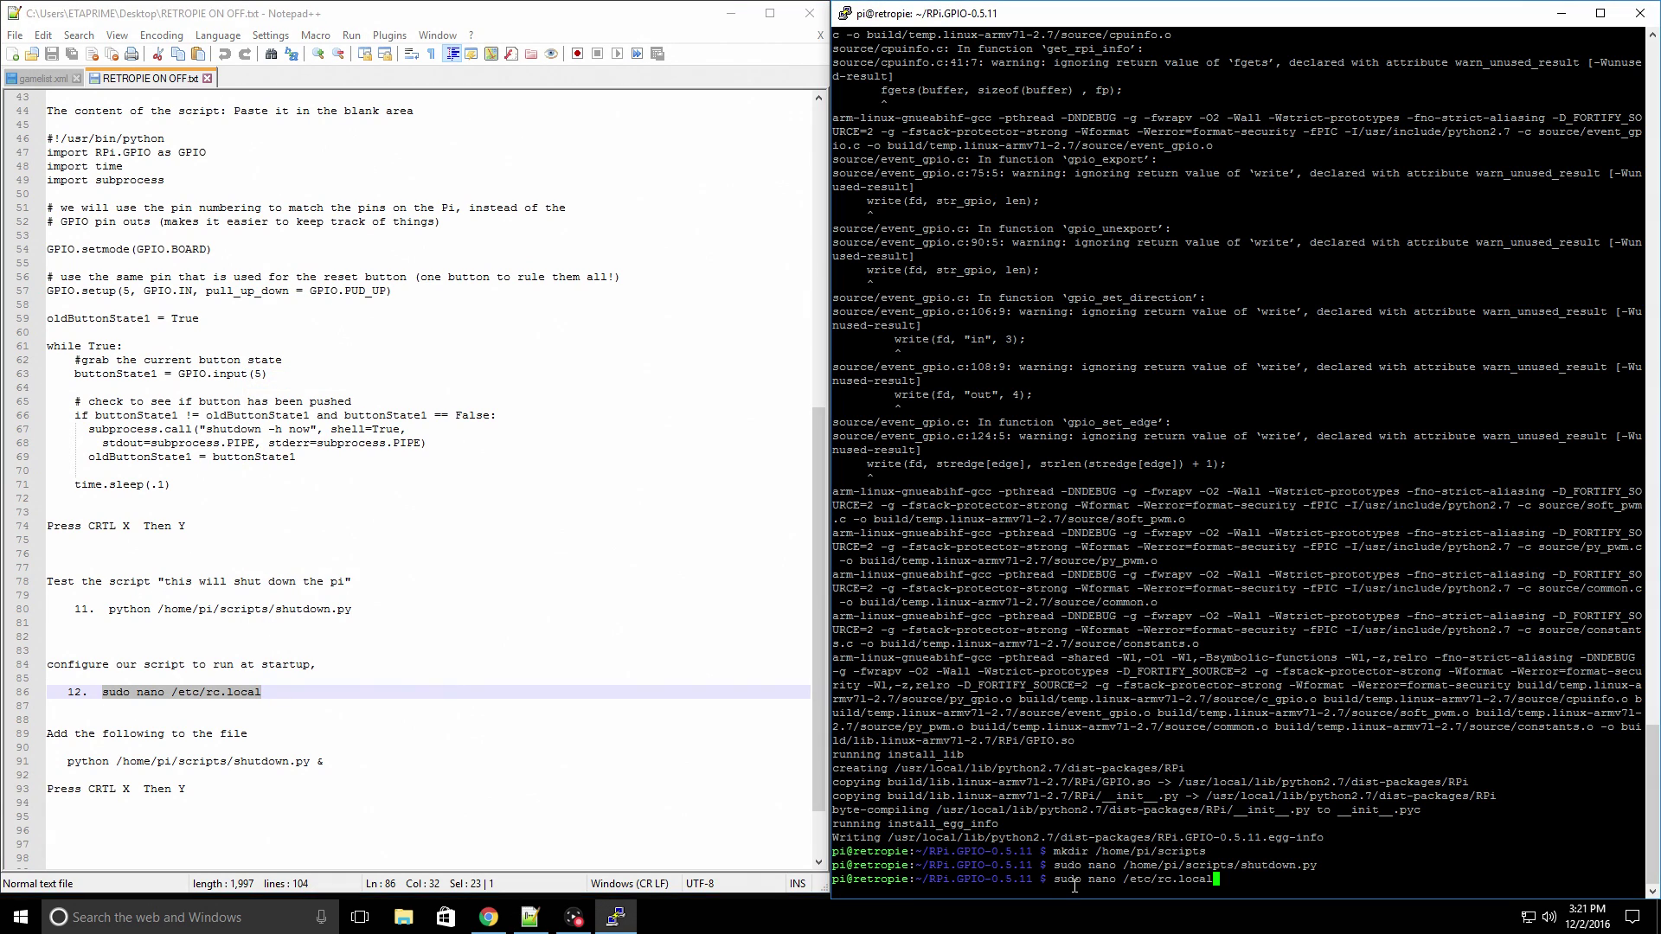
key(Return)
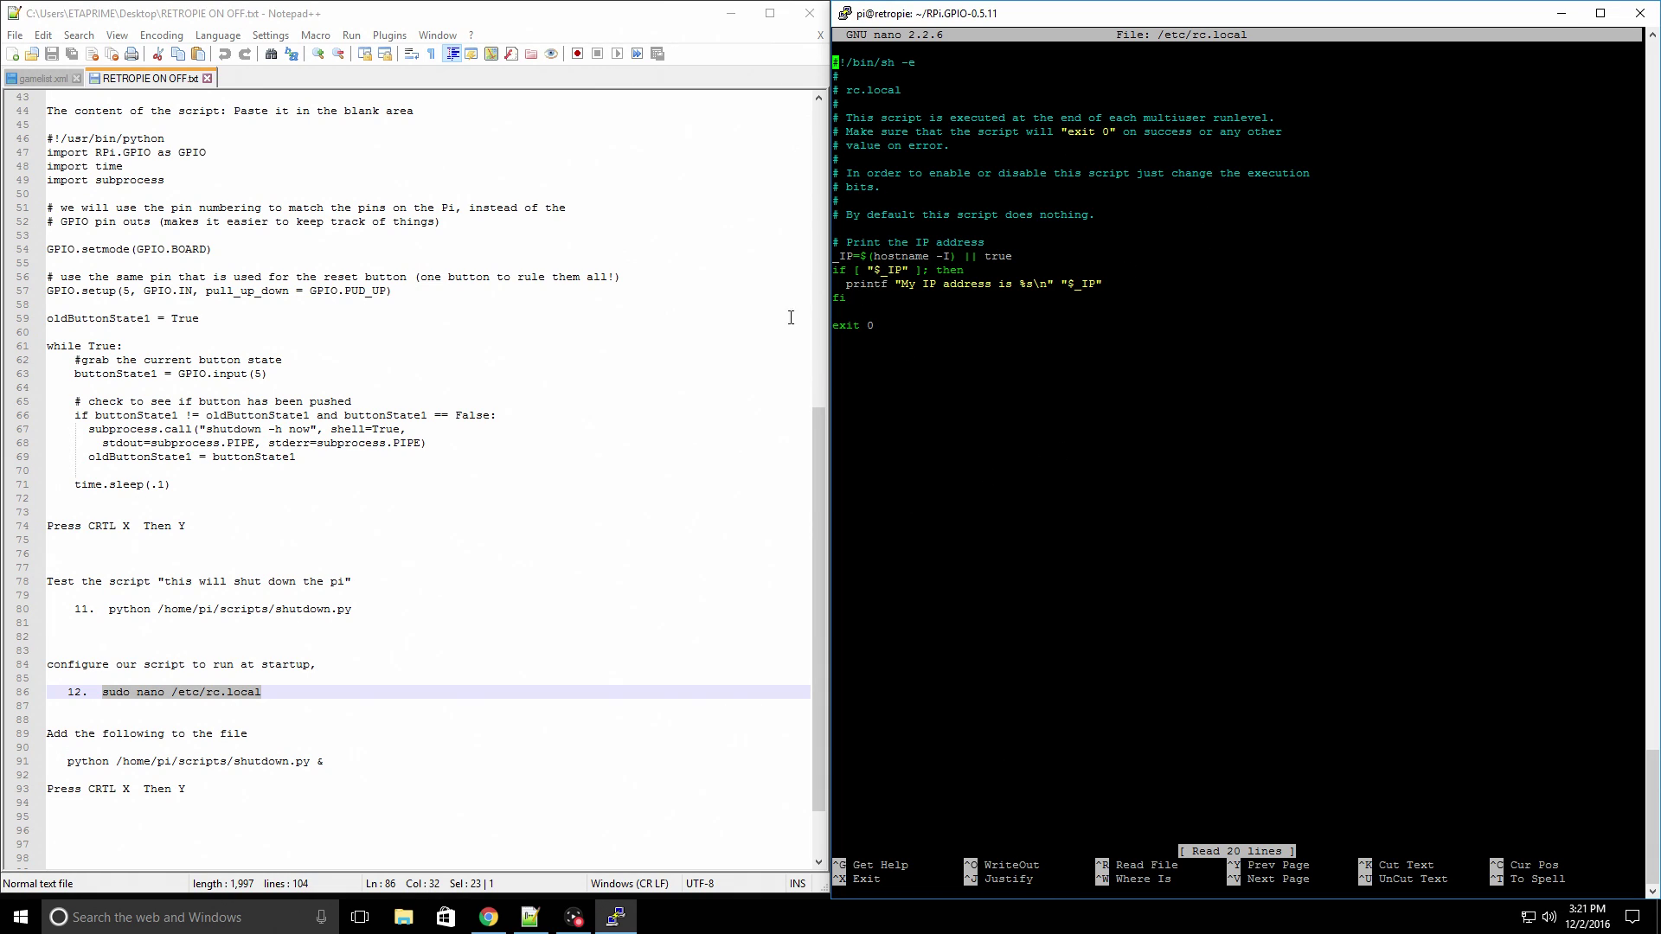
- Insert 'python /home/pi/scripts/shutdown.py &' above exit 0 in rc.local
drag(68, 765, 313, 764)
click(67, 765)
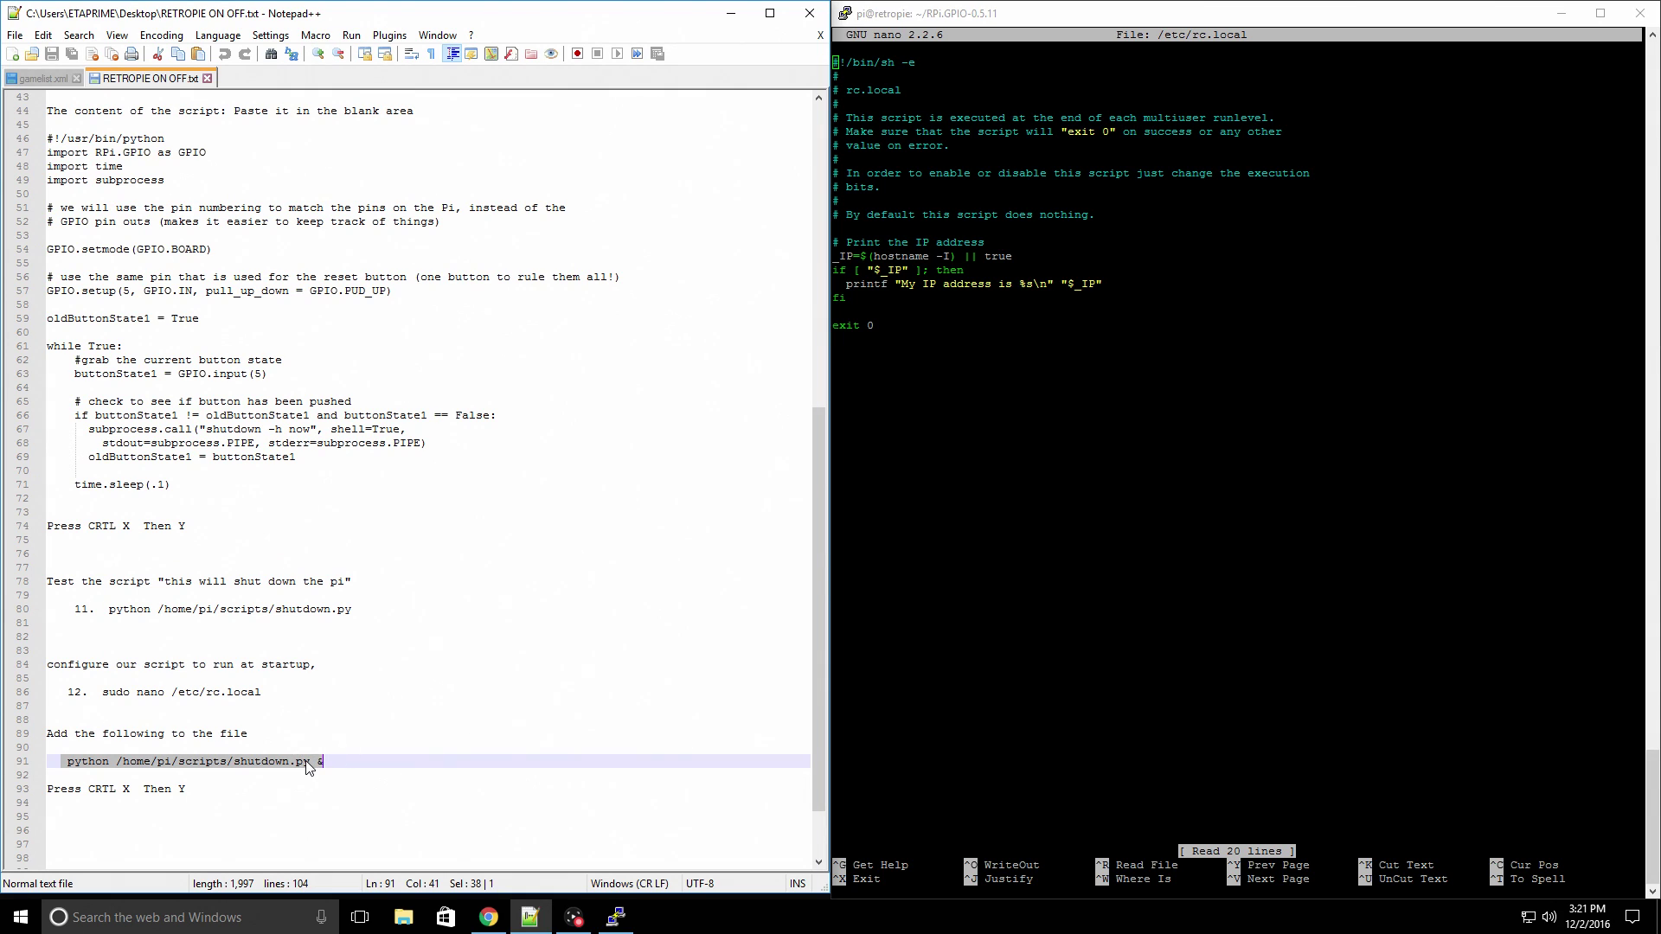
right_click(307, 761)
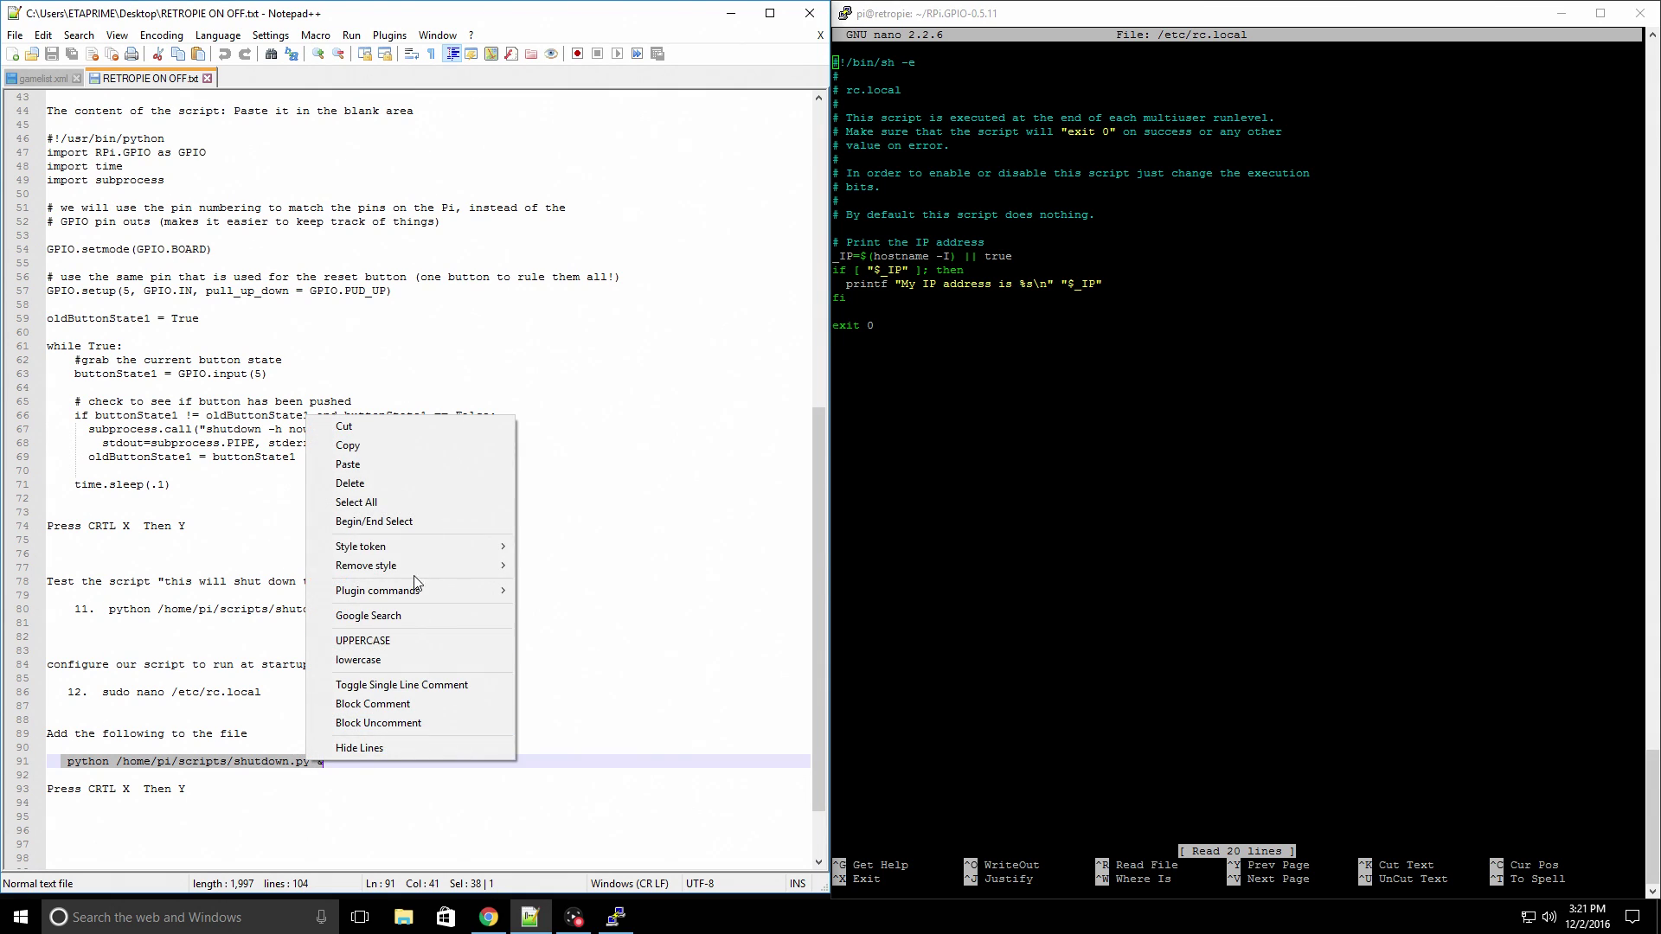
click(417, 448)
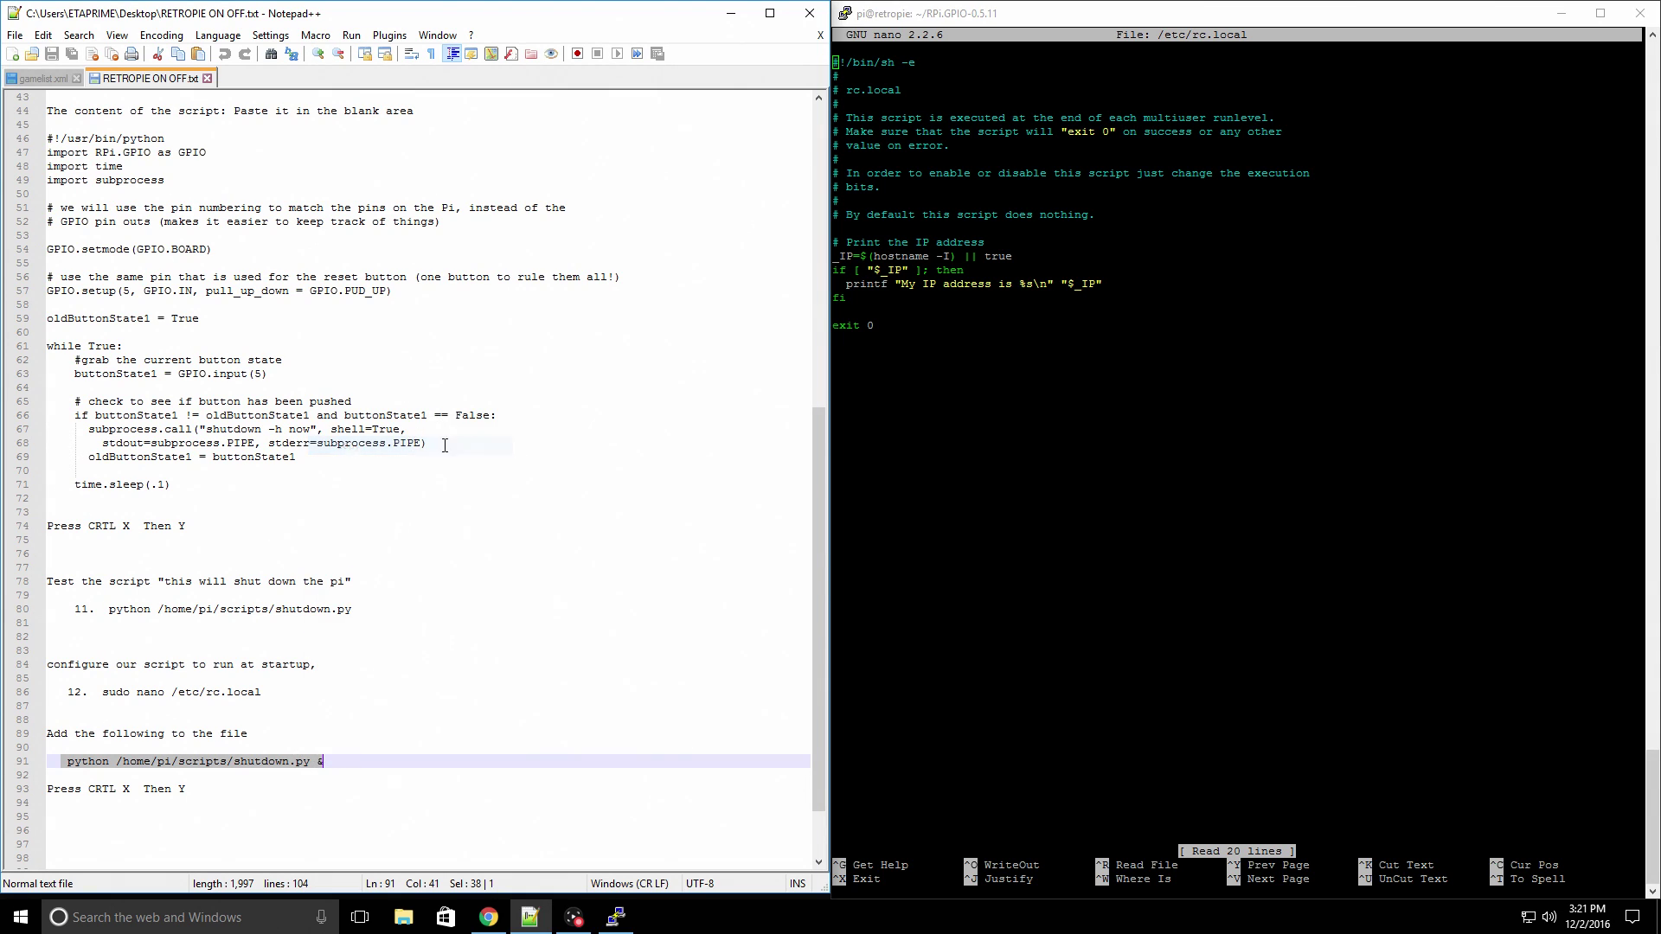
click(938, 76)
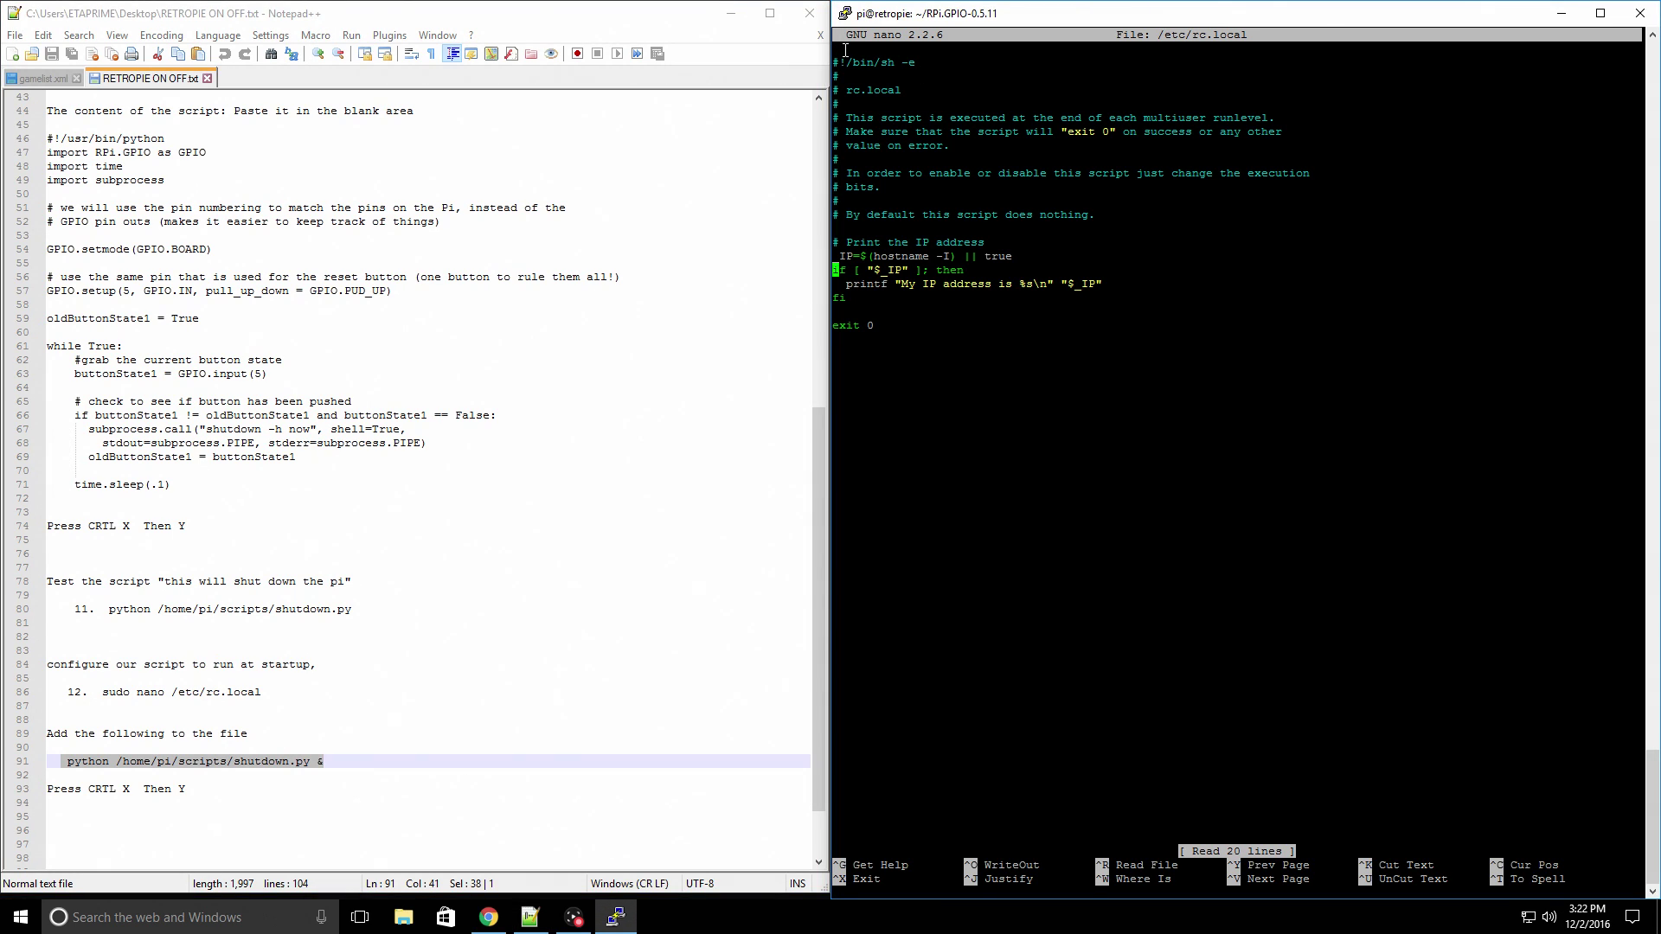
right_click(866, 320)
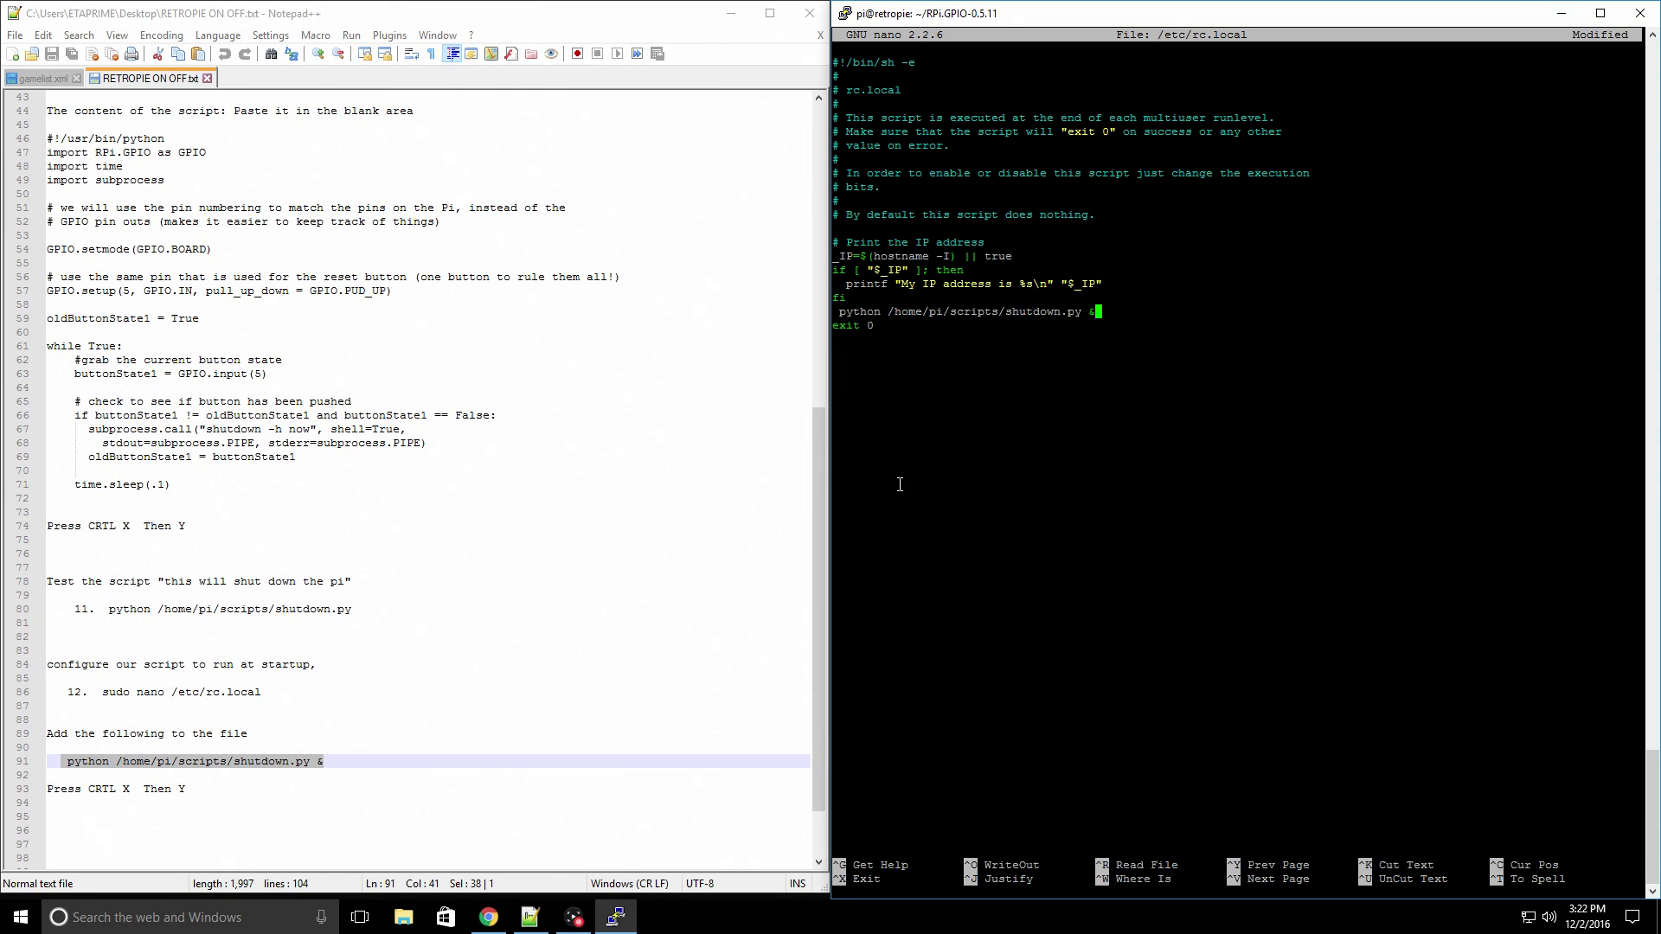
- Save /etc/rc.local and run sudo reboot to restart the Pi
key(ctrl+x)
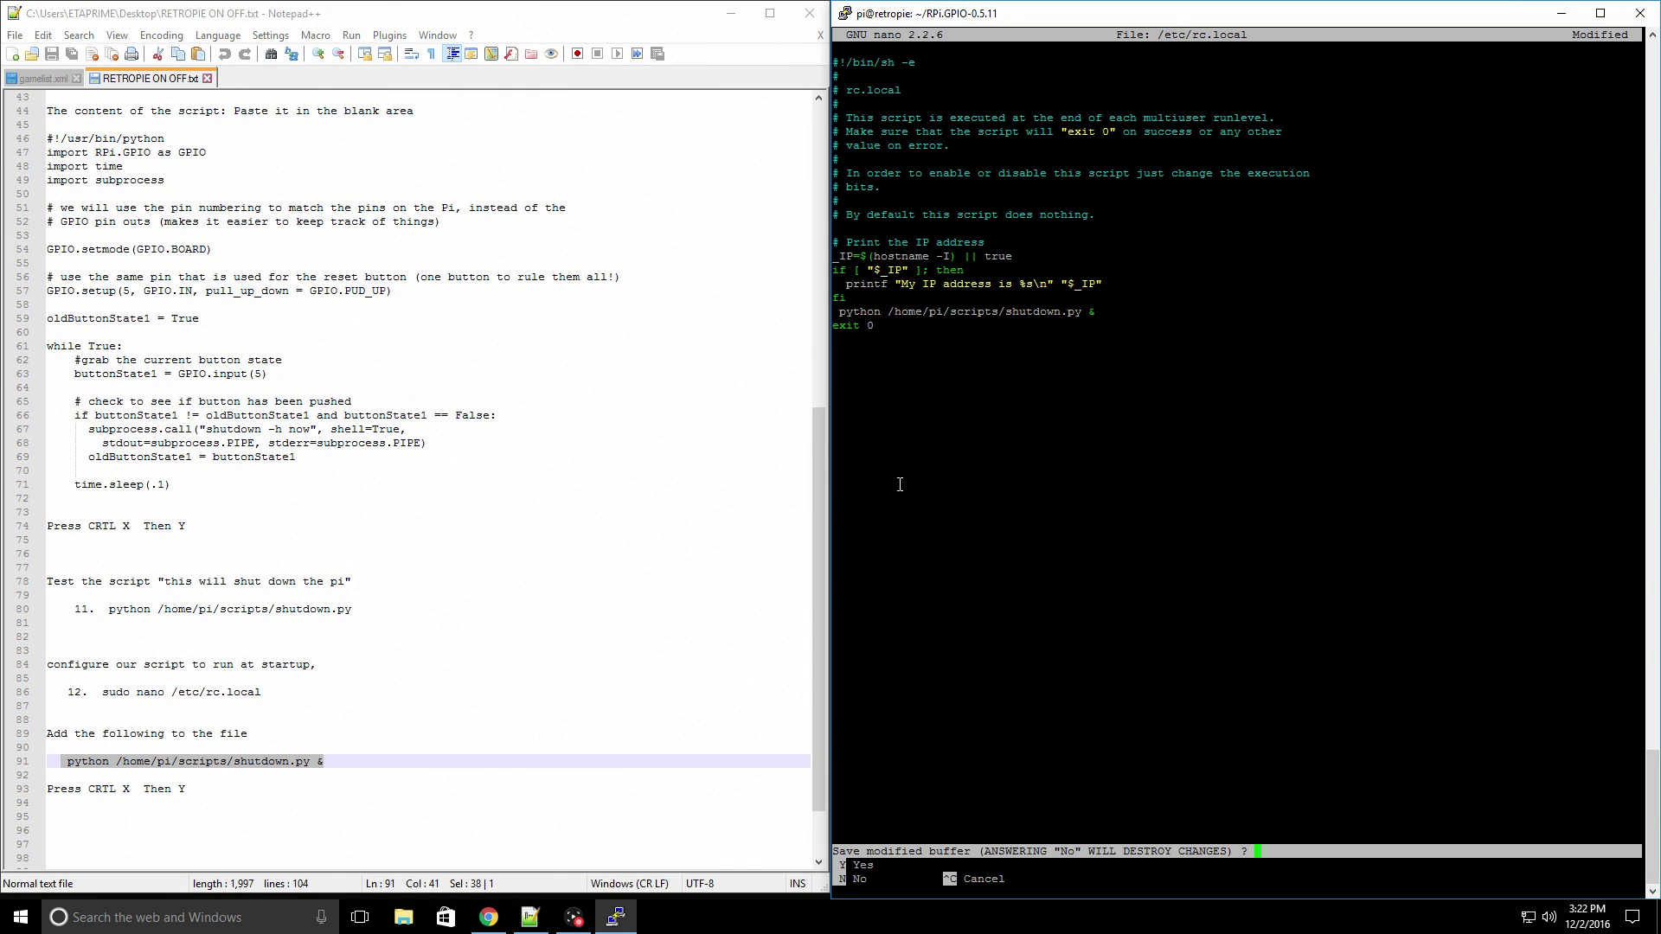
key(y)
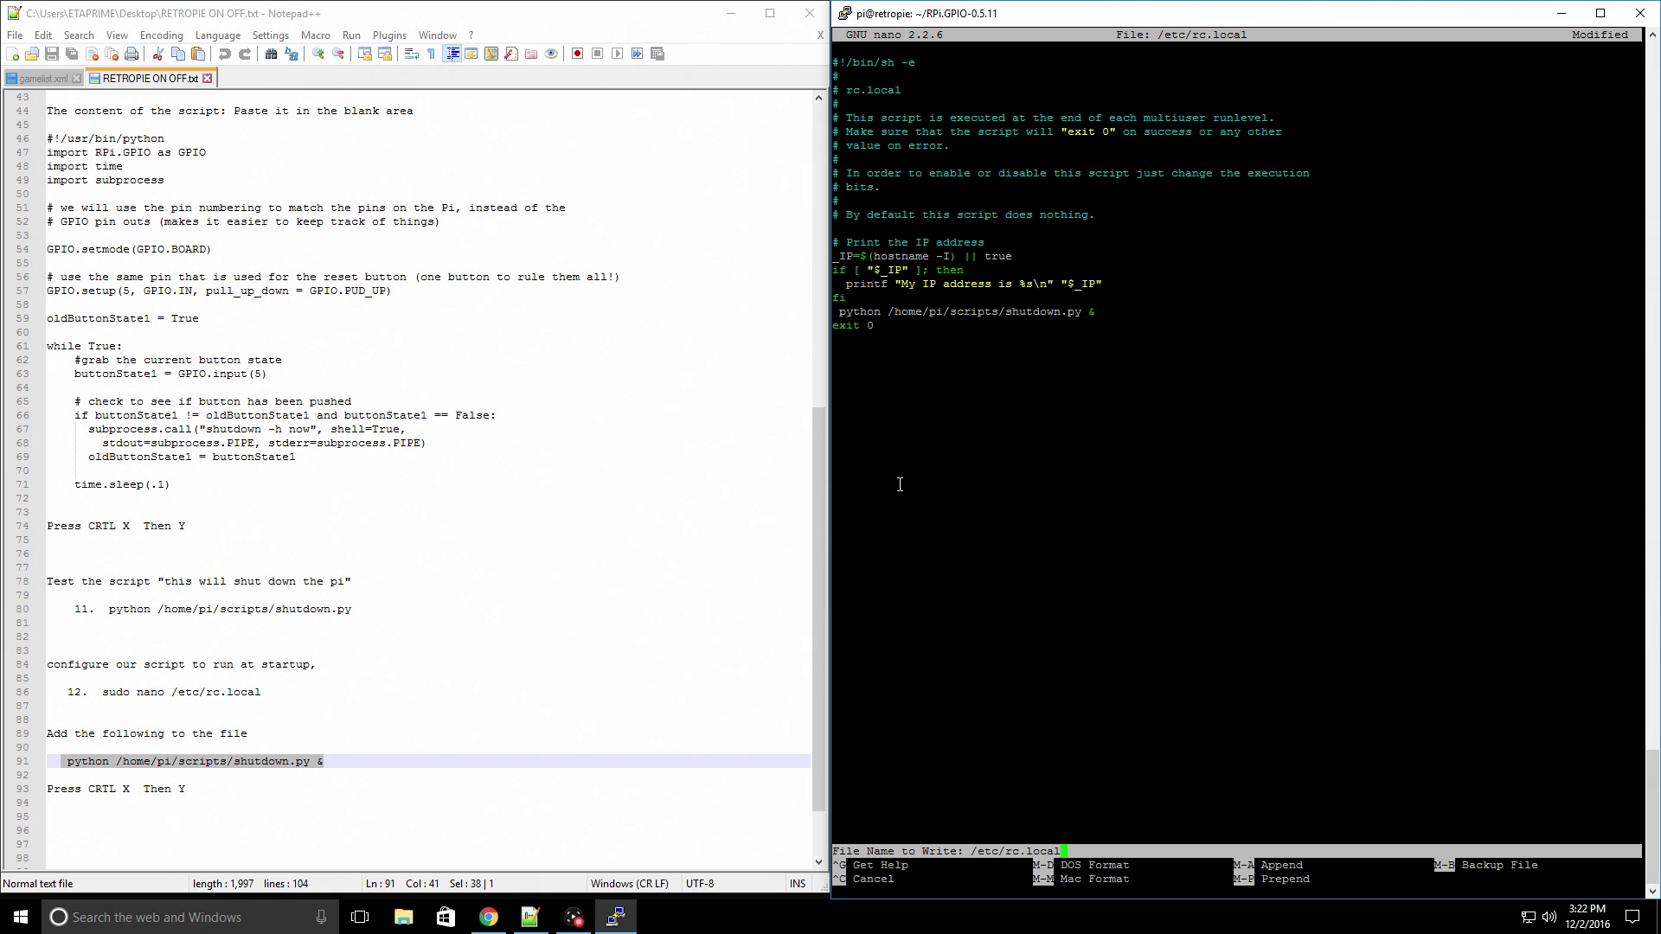
key(Return)
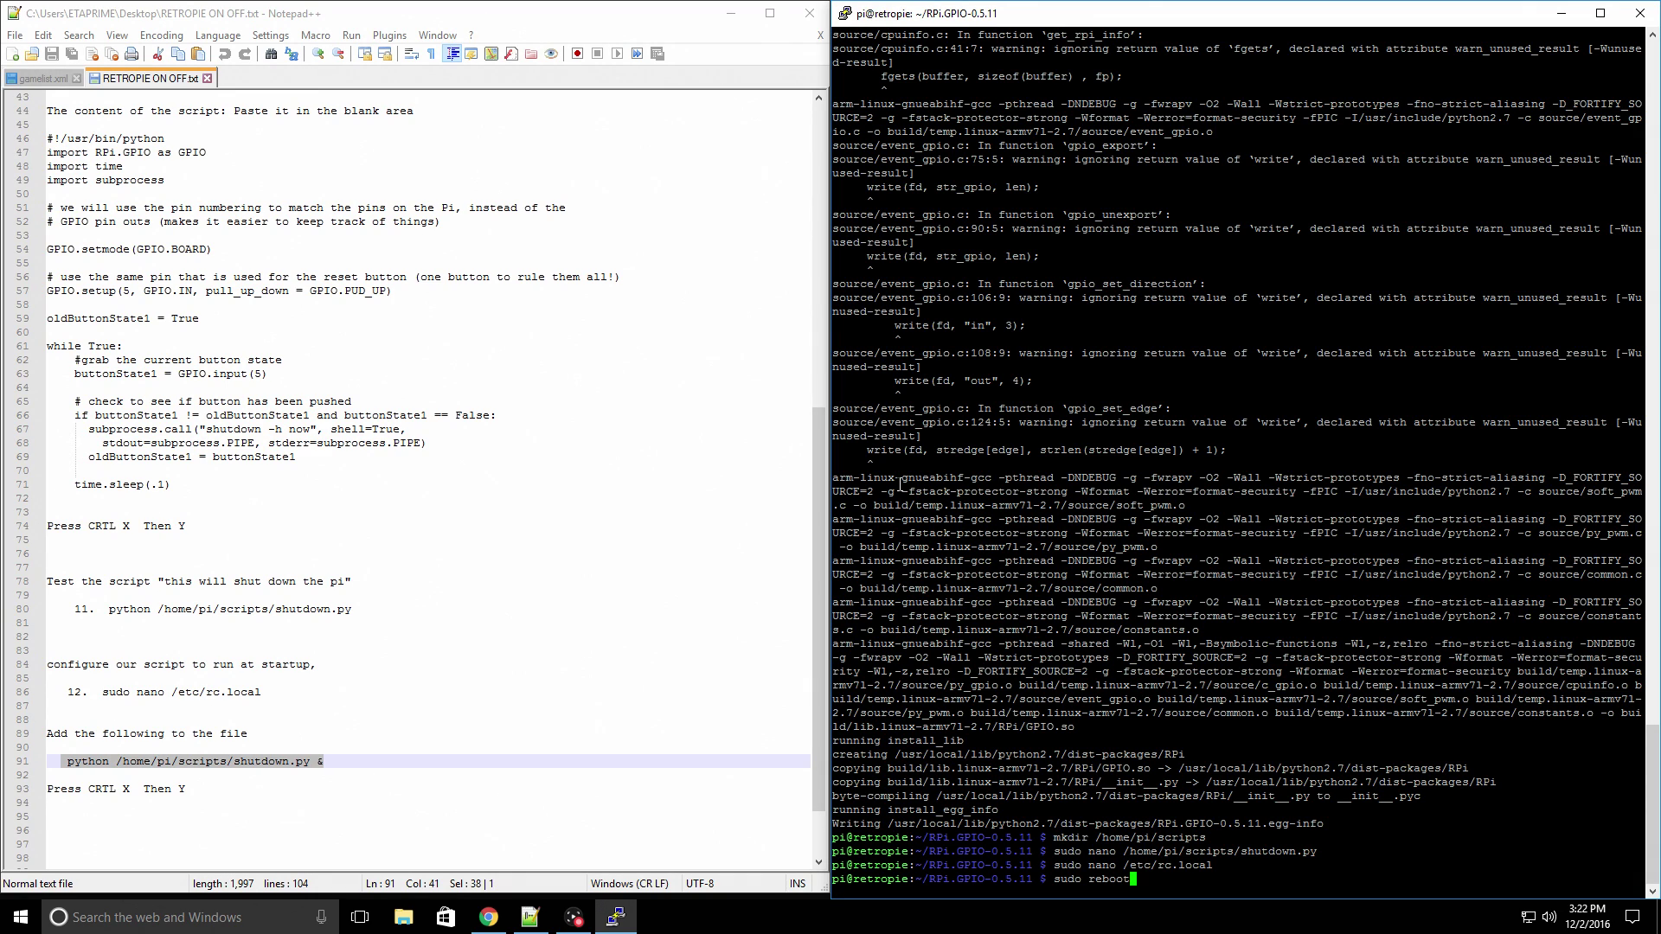
key(Return)
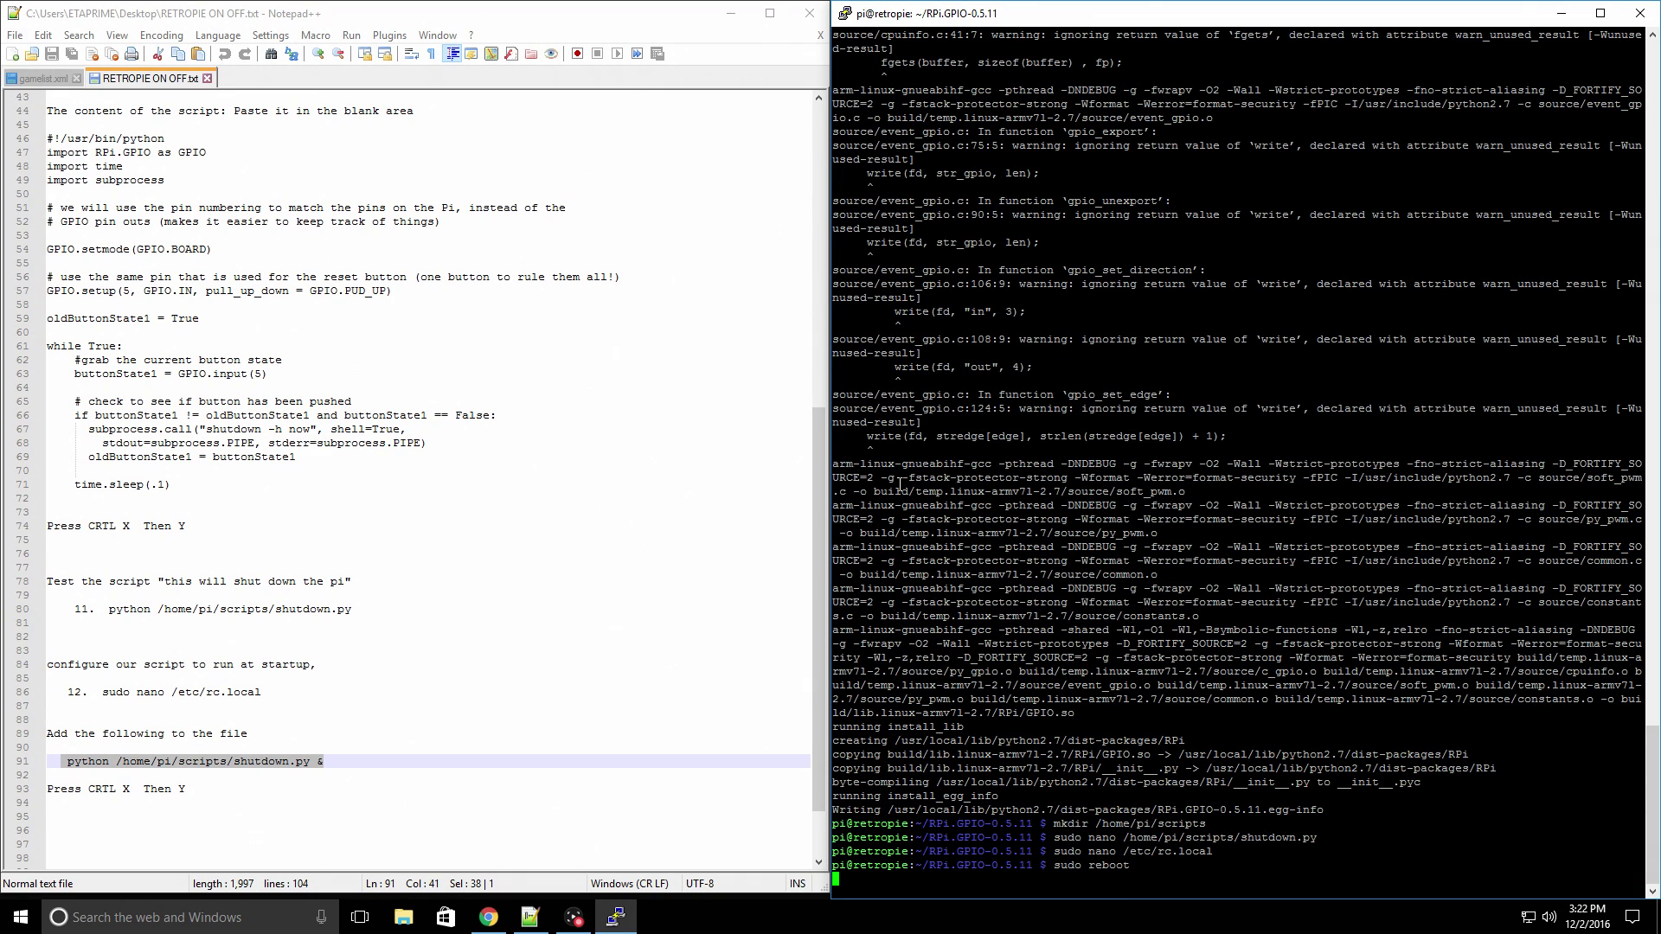